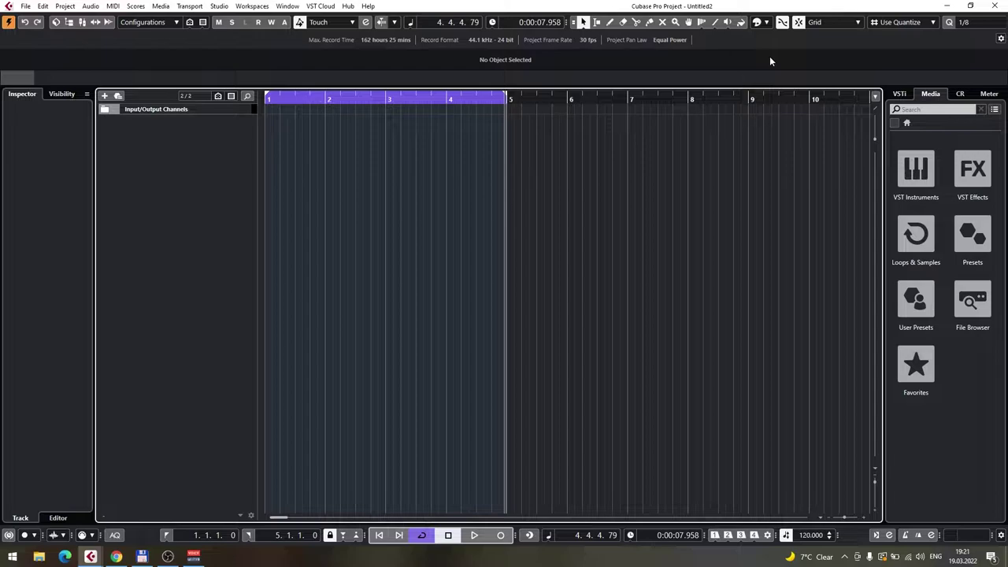
Open the Dancefloor TechHouse sample library from the Loops & Samples collection
left_click(919, 238)
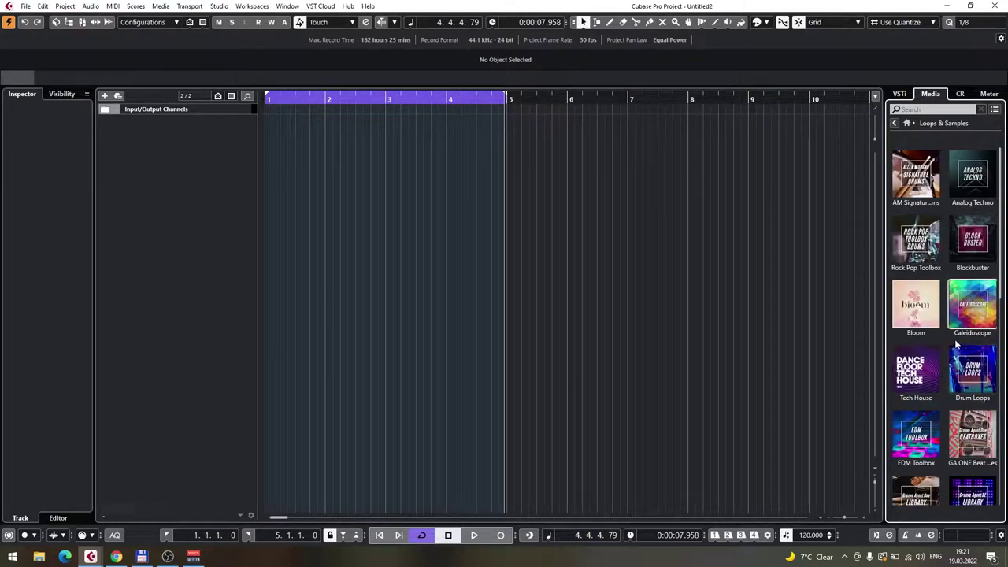
scroll(973, 362, "down", 1)
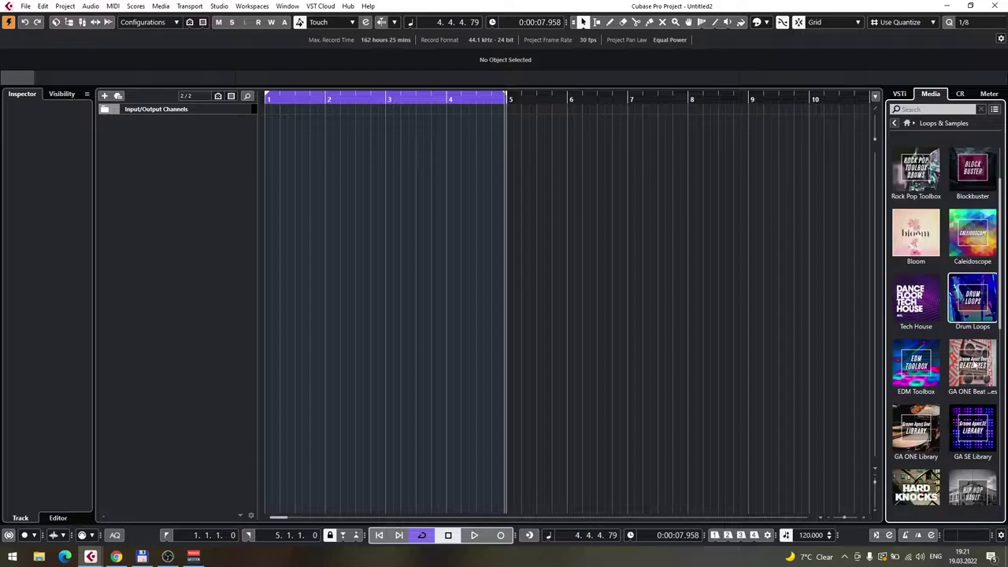
left_click(928, 304)
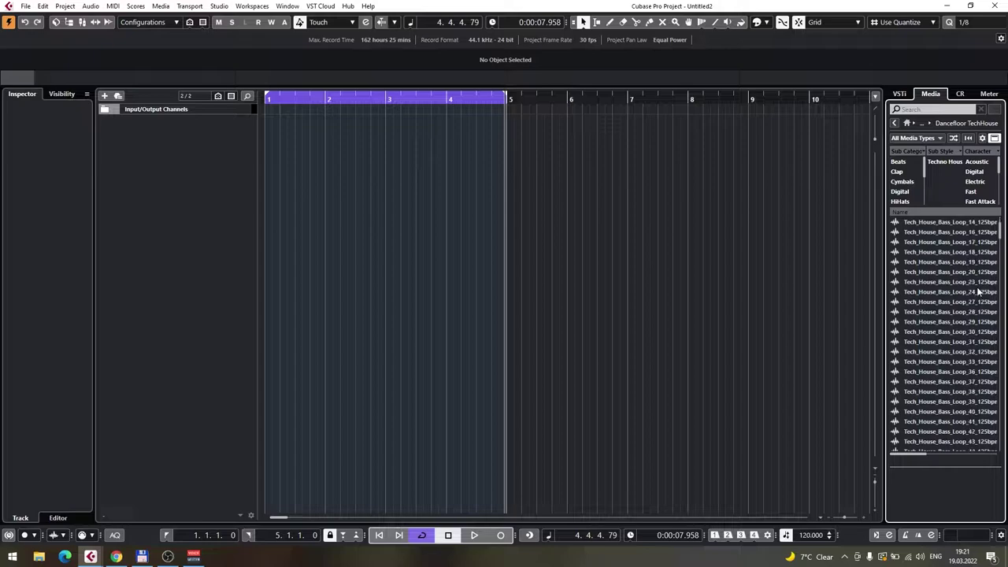
Audition the clap samples, place Tech_House_Clap_08_BODTH at bar 1 on a new audio track, and play it back
scroll(977, 288, "down", 10)
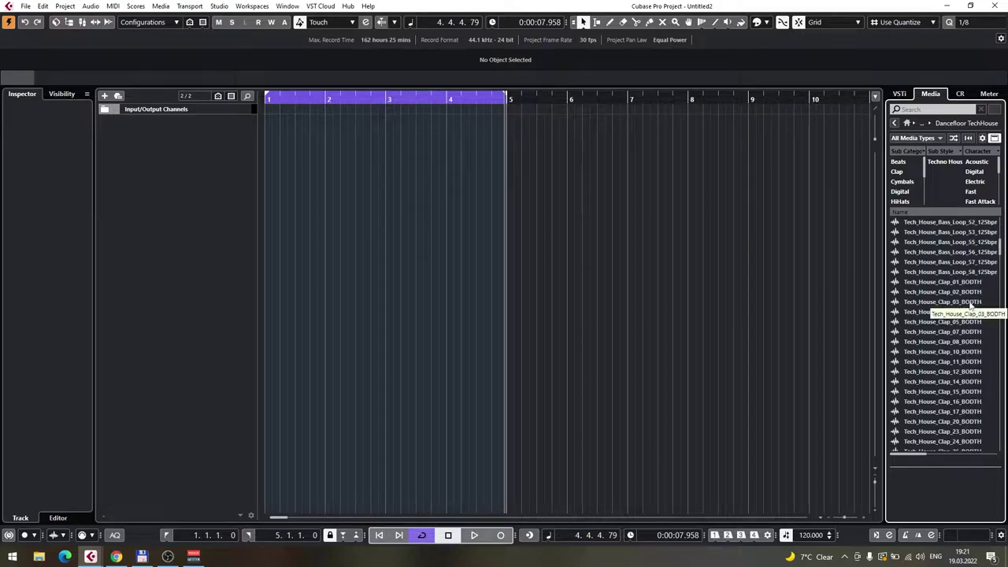
left_click(979, 303)
left_click(942, 323)
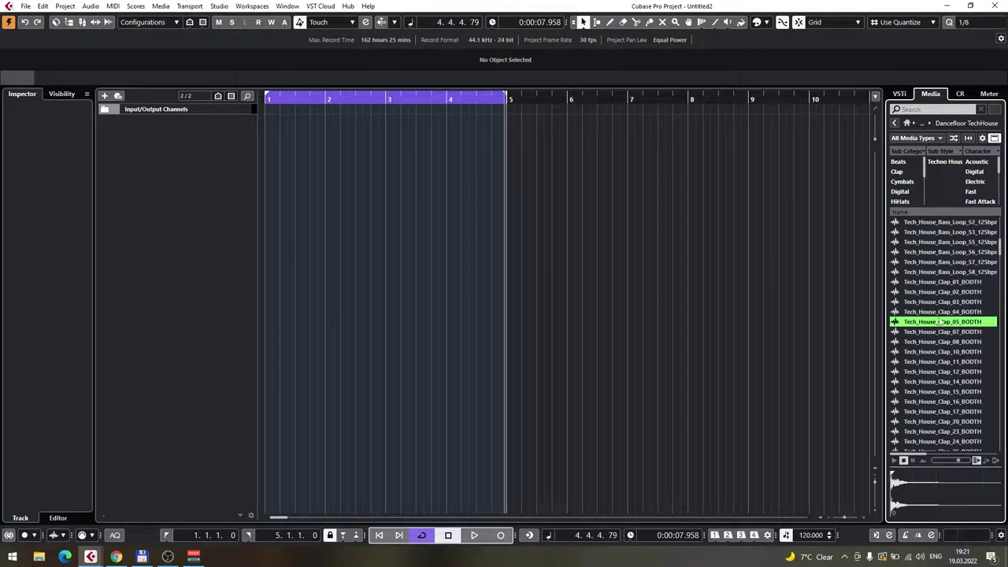
left_click(946, 351)
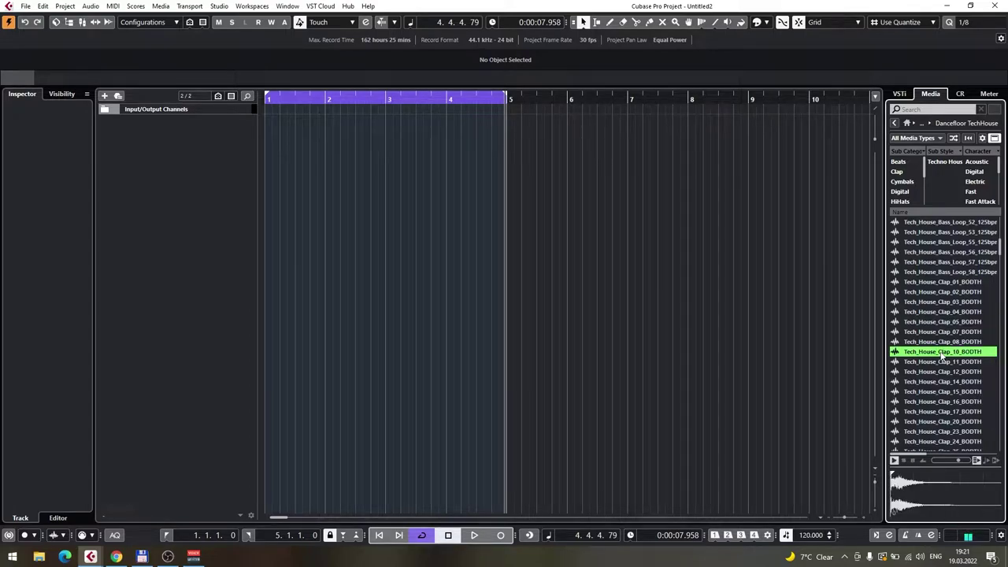
left_click(949, 343)
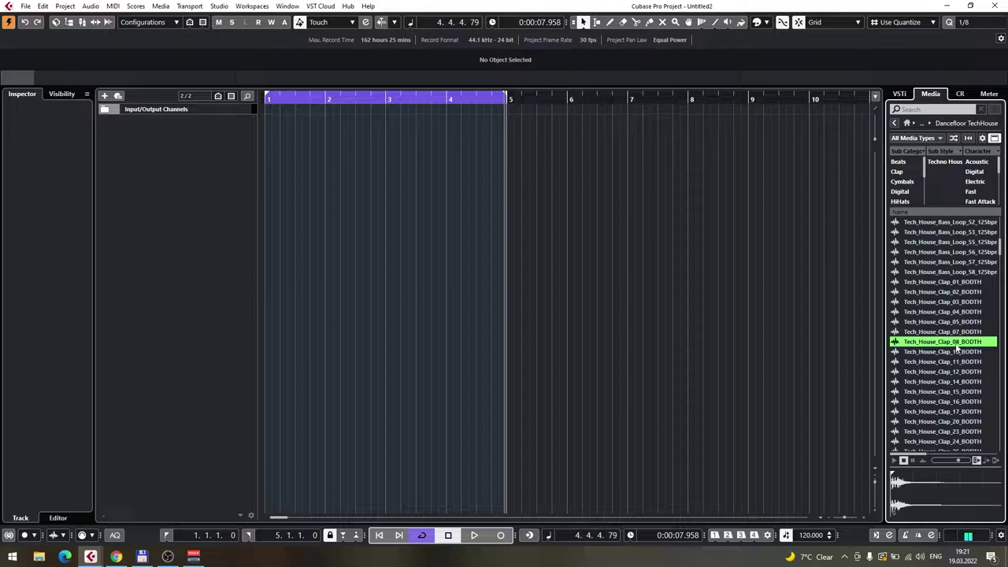
left_click_drag(949, 348, 268, 125)
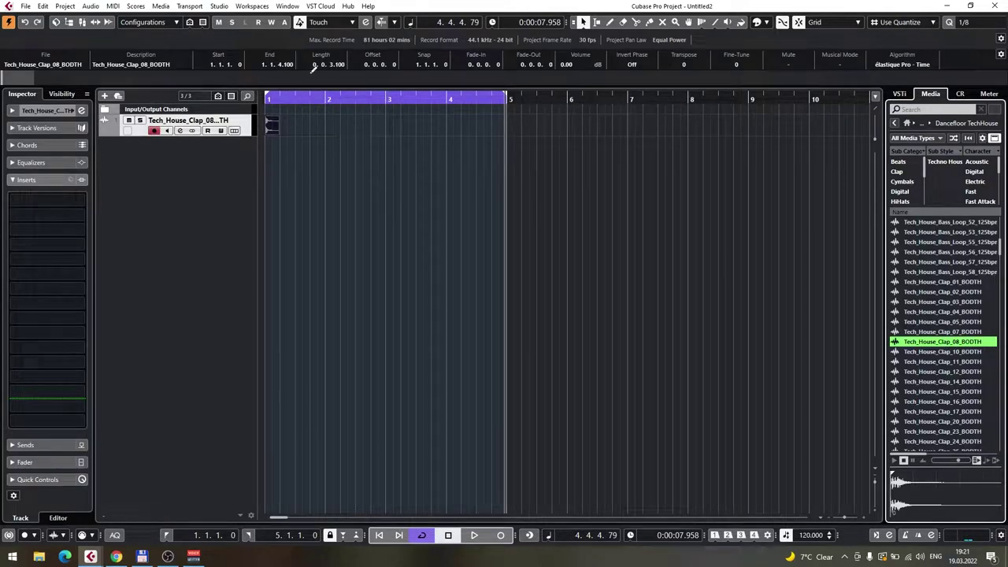
key("space")
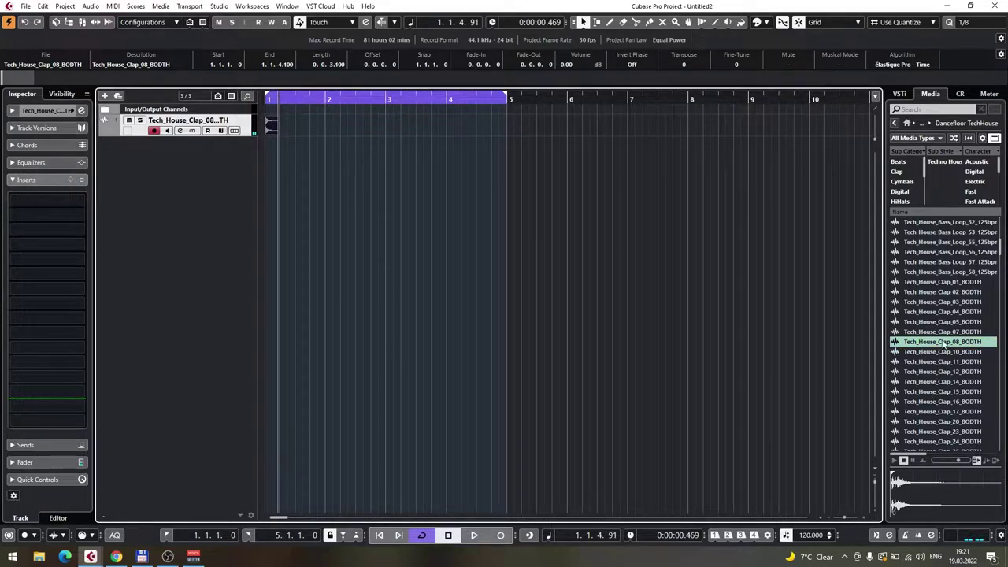
Audition the crash samples, place Tech_House_Crash_22_BODTH at bar 1 on a new audio track, and mute that track
scroll(944, 345, "down", 7)
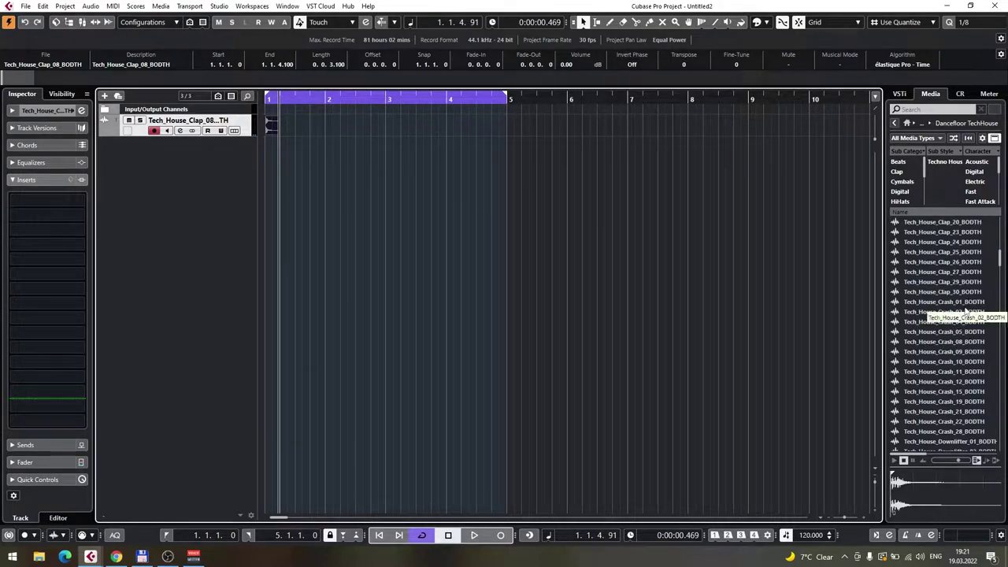
left_click(962, 304)
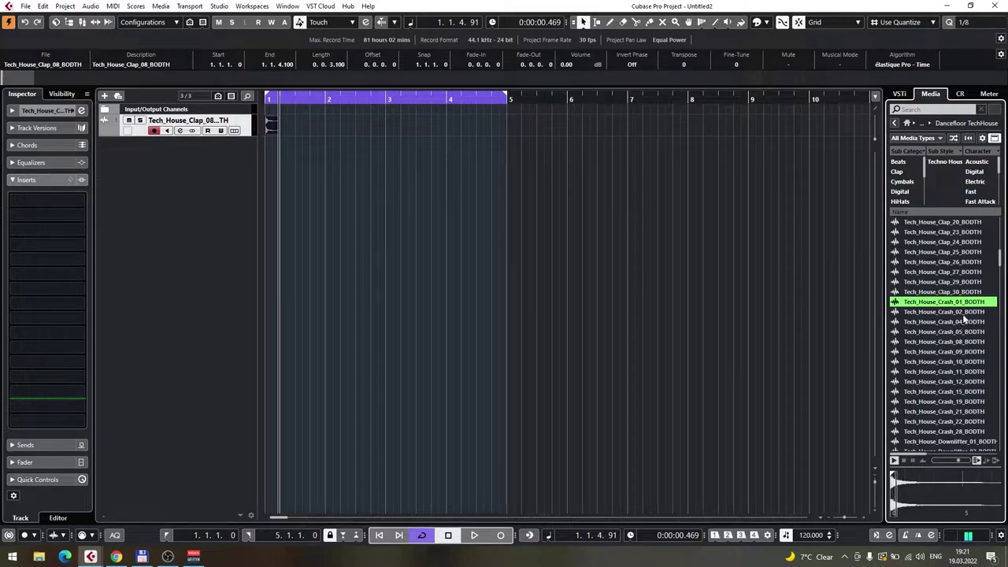
left_click(964, 313)
left_click(965, 322)
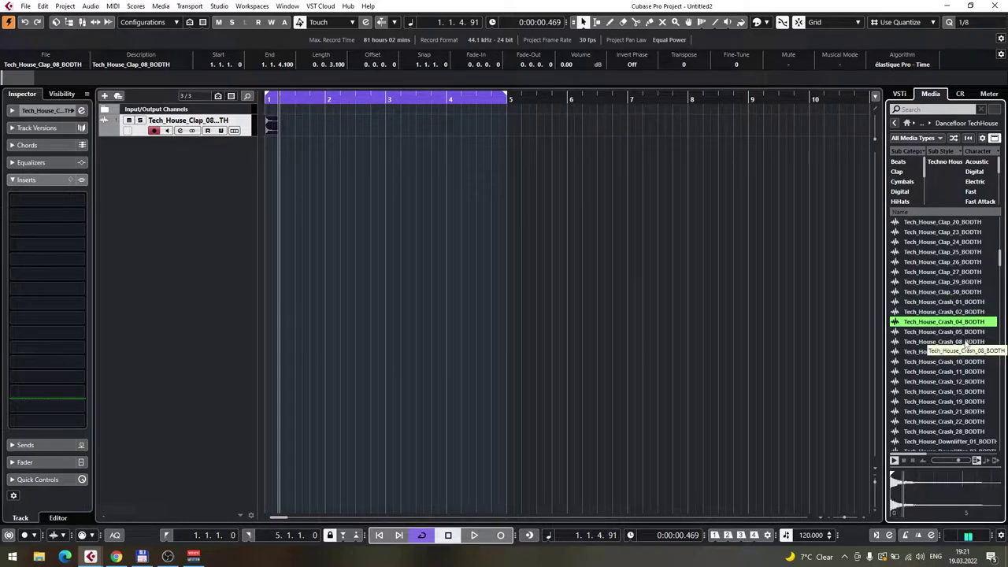
left_click(965, 342)
left_click(963, 363)
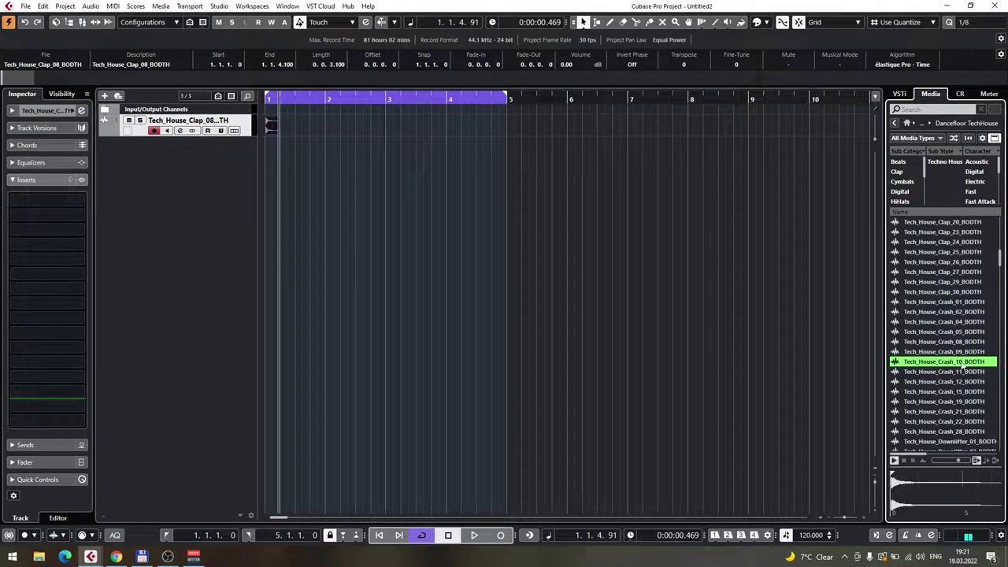
left_click(940, 393)
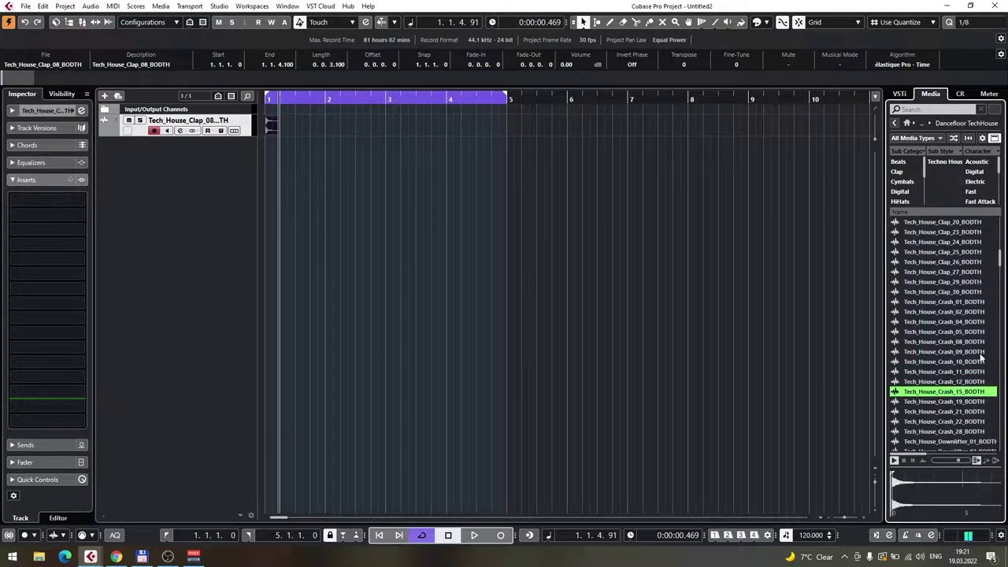
left_click(946, 423)
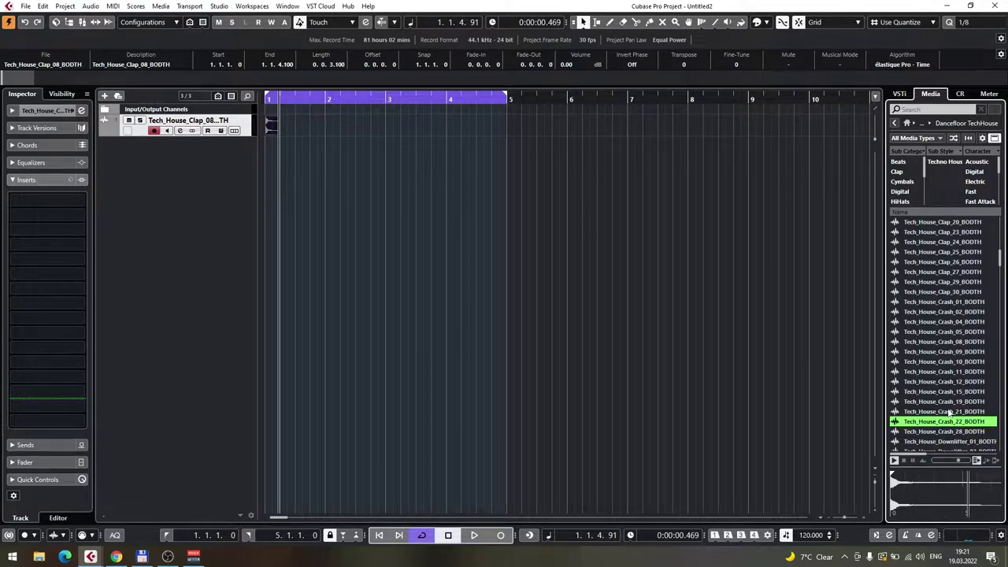
left_click(948, 424)
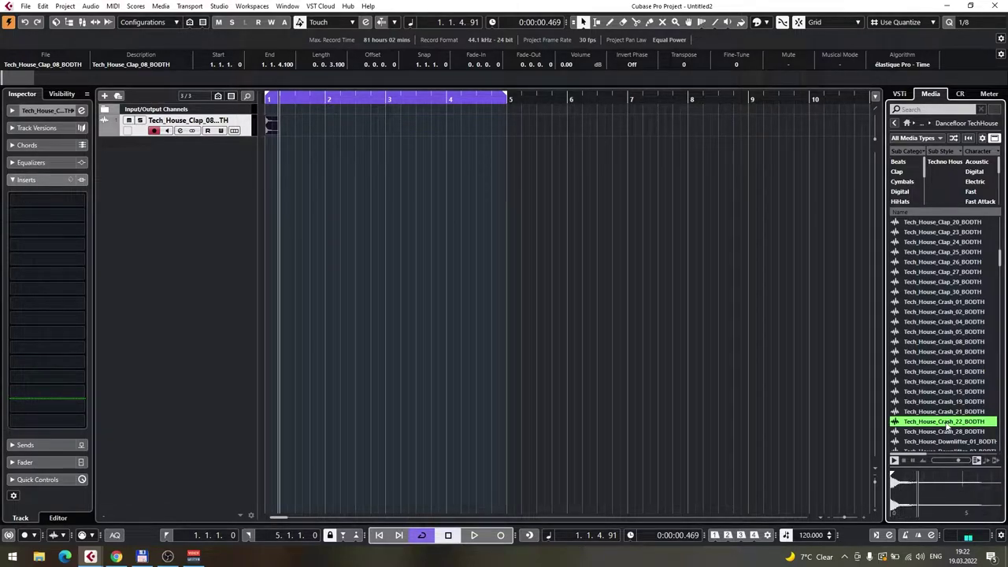
left_click_drag(948, 423, 684, 344)
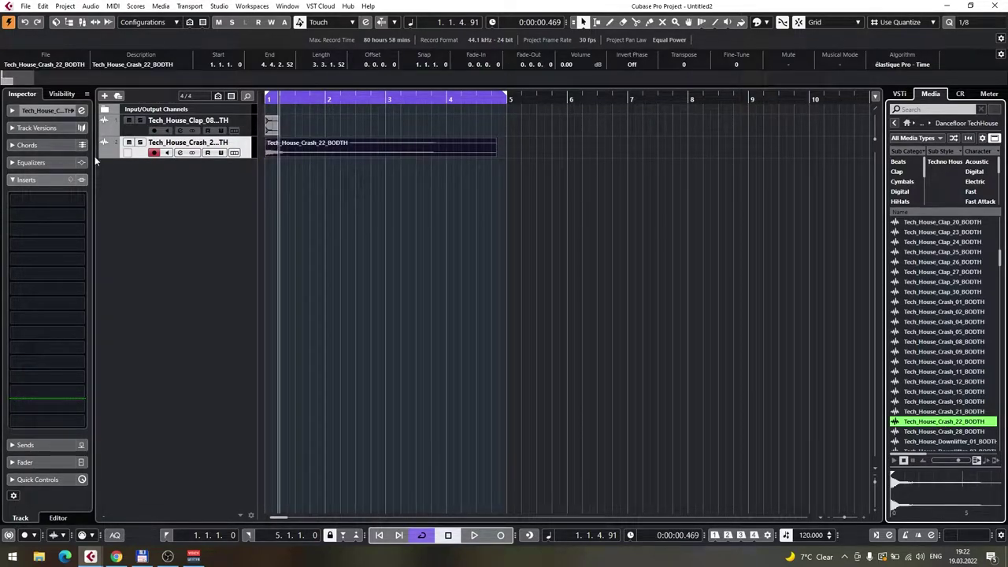
left_click(128, 143)
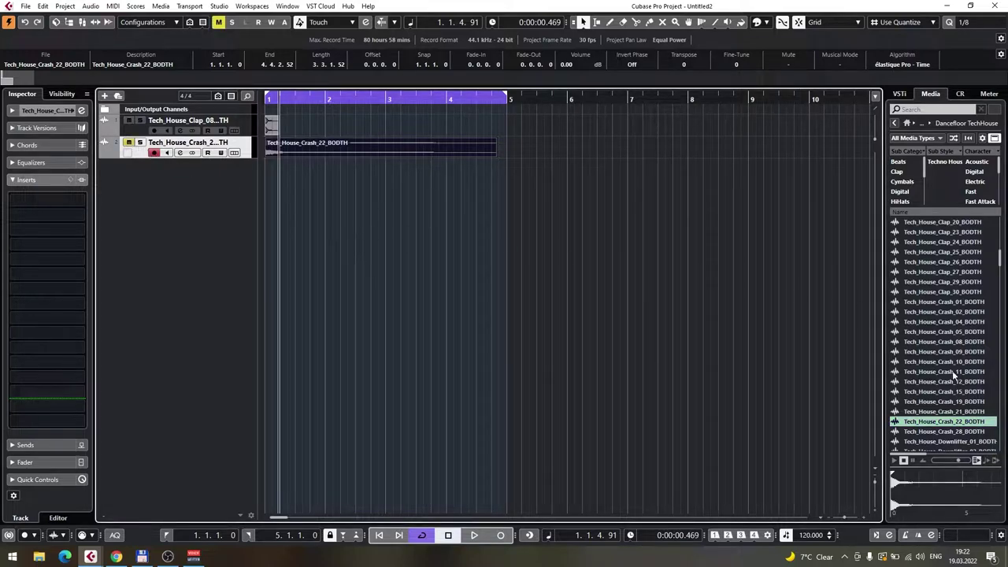
Preview the tech house drum loops 04 and 07 and the drum fill 01
scroll(985, 377, "down", 3)
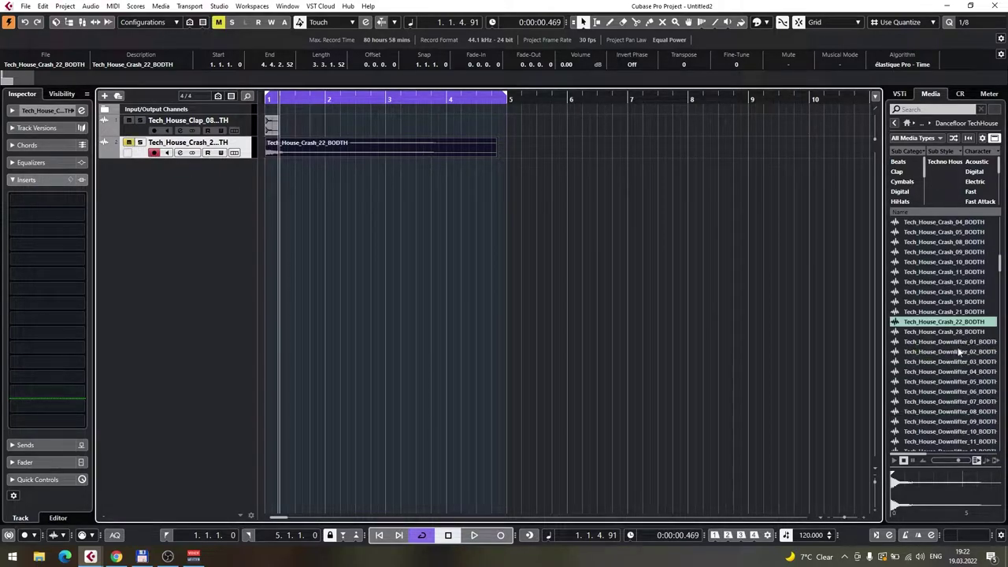
scroll(950, 344, "down", 5)
scroll(955, 335, "down", 3)
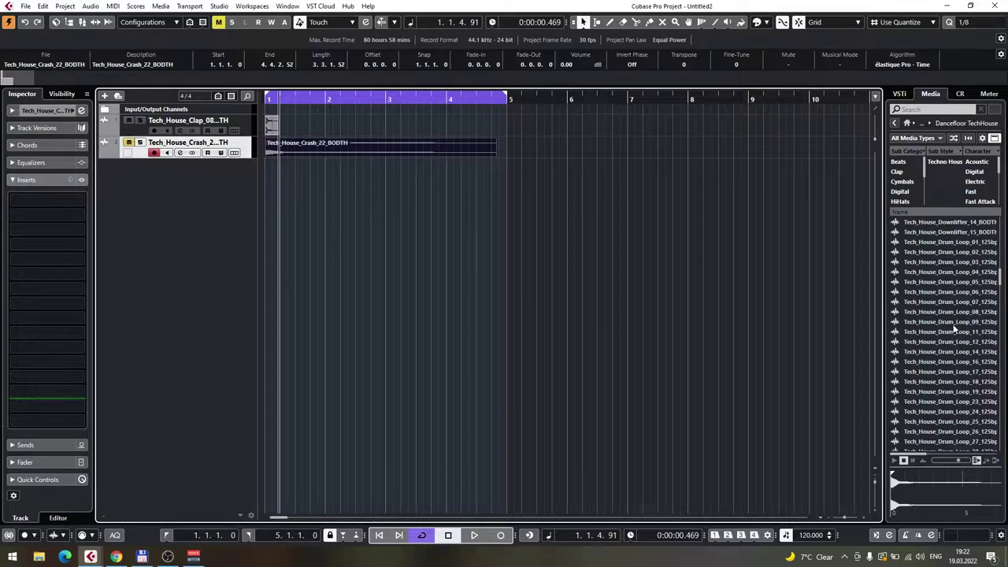
left_click(956, 272)
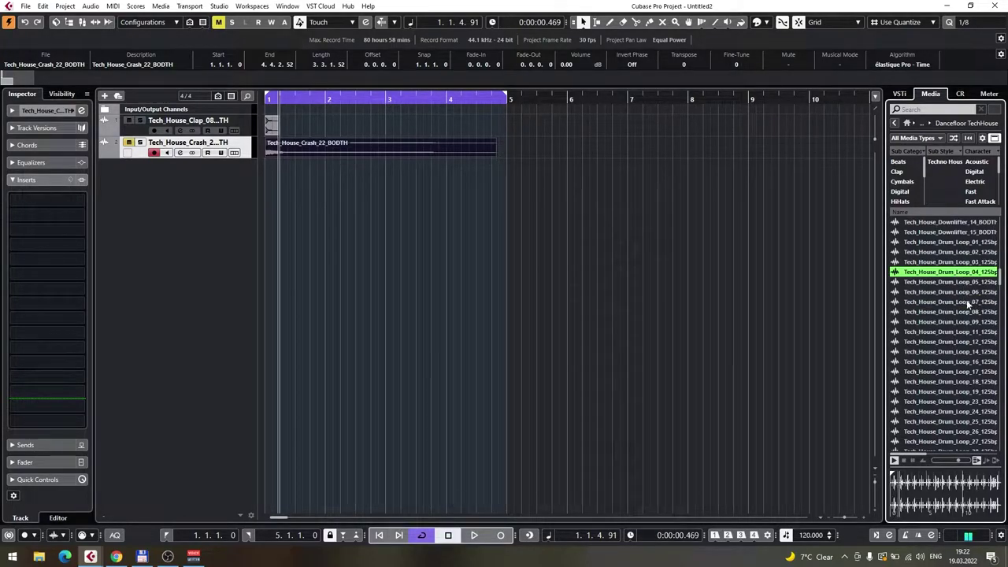
left_click(975, 302)
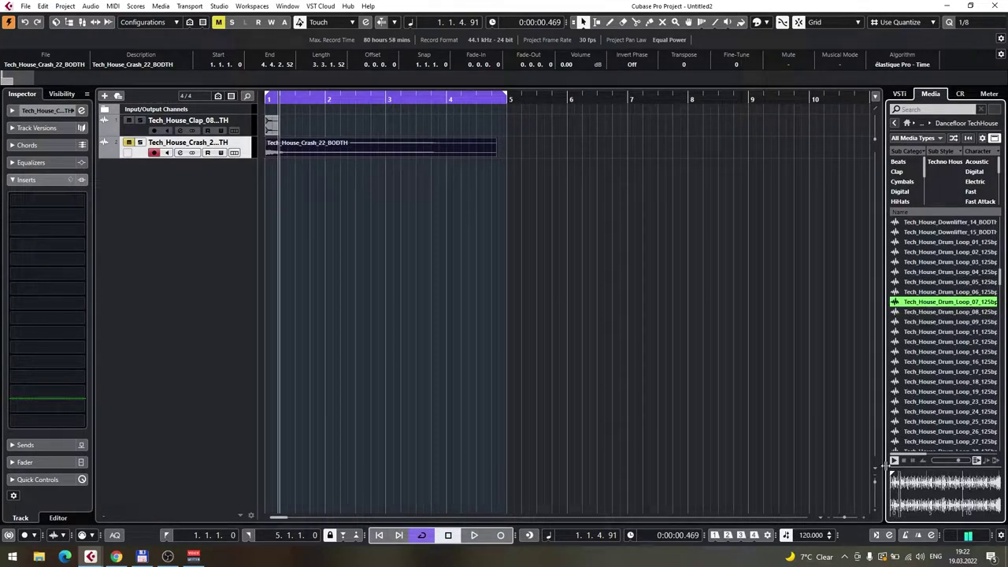
left_click(897, 462)
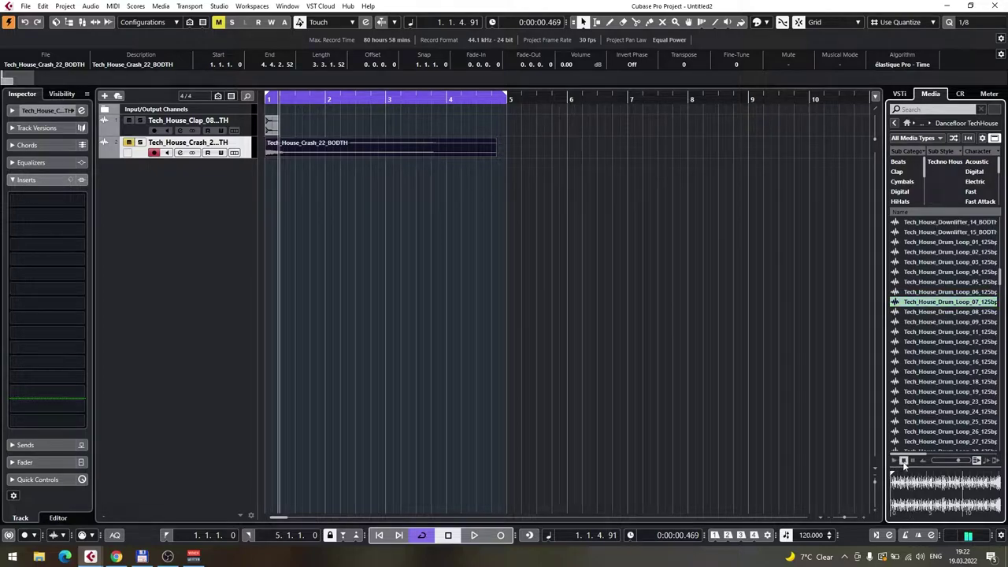
scroll(944, 401, "down", 5)
scroll(972, 370, "down", 13)
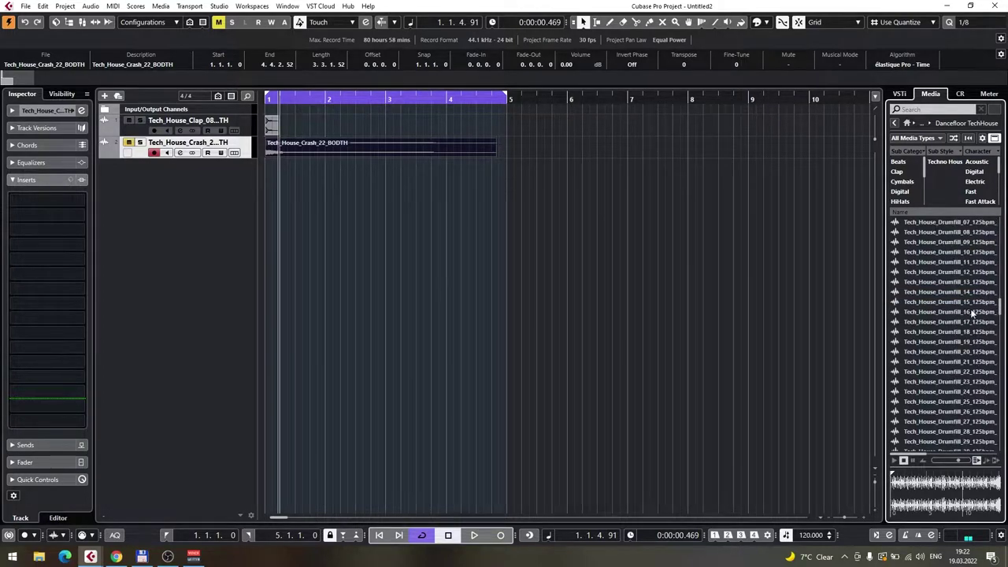
left_click(953, 263)
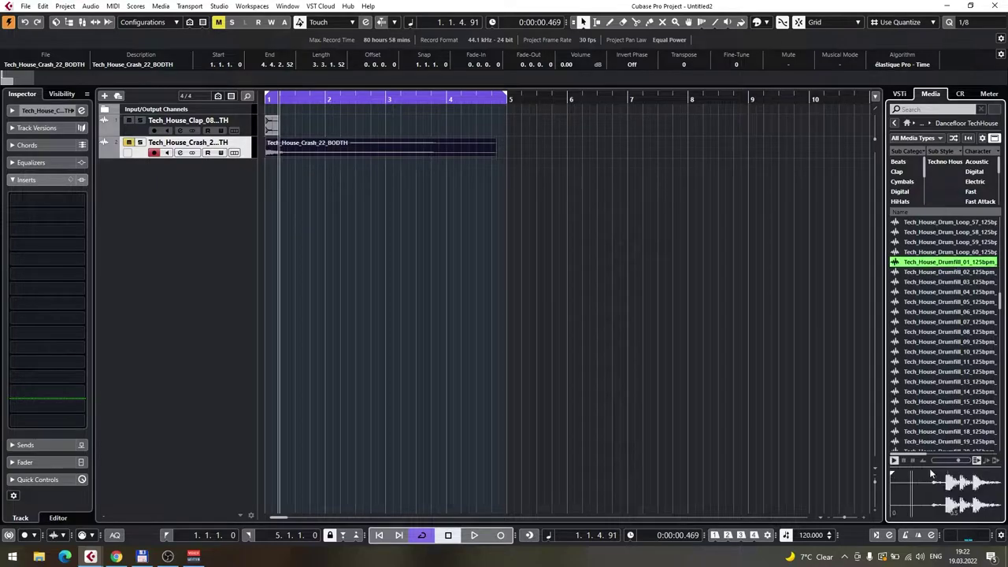
Preview several of the closed hi-hat samples, including Closed_22 and Closed_29
scroll(989, 318, "down", 7)
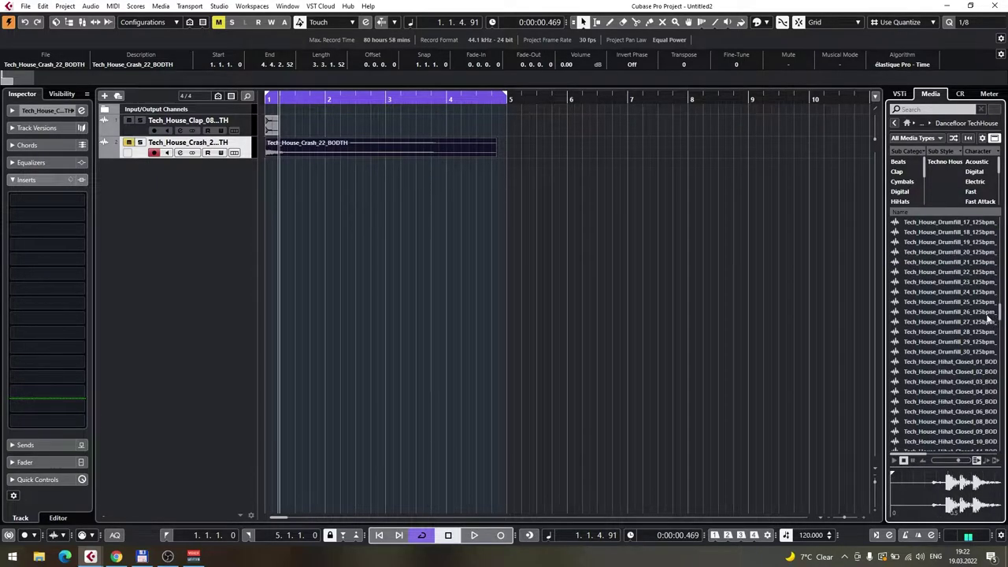
left_click(963, 362)
scroll(962, 359, "down", 5)
left_click(963, 352)
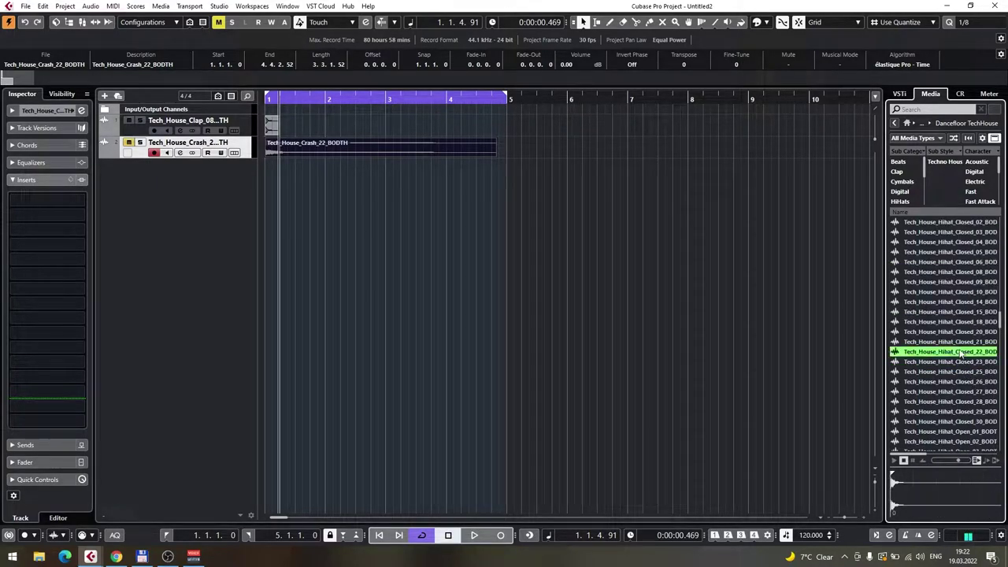
left_click(963, 371)
scroll(962, 371, "down", 5)
left_click(961, 363)
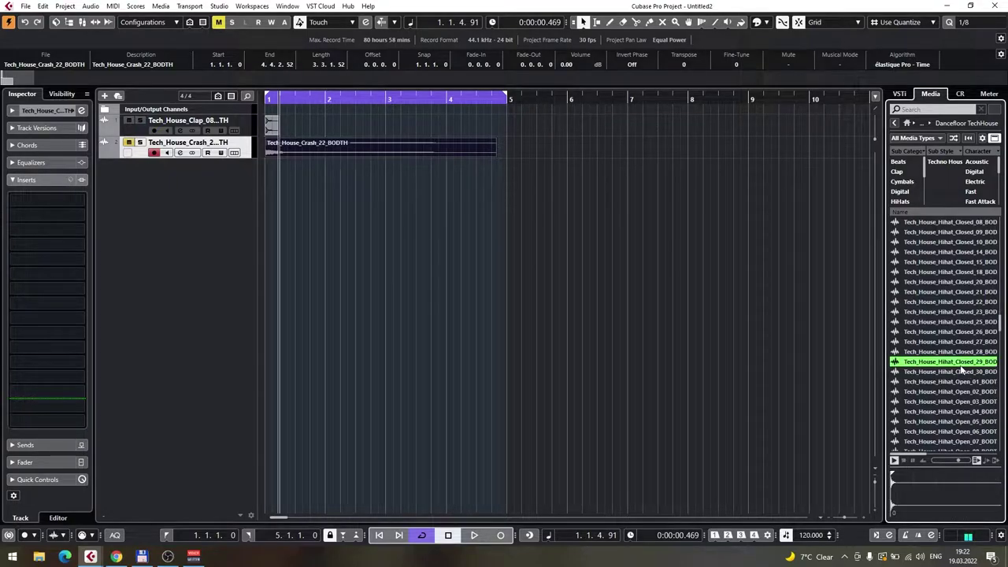
Compare the open hi-hat samples and place Tech_House_Hihat_Open_08_BODTH at bar 1 on a new audio track
left_click(959, 402)
scroll(956, 378, "down", 5)
left_click(953, 361)
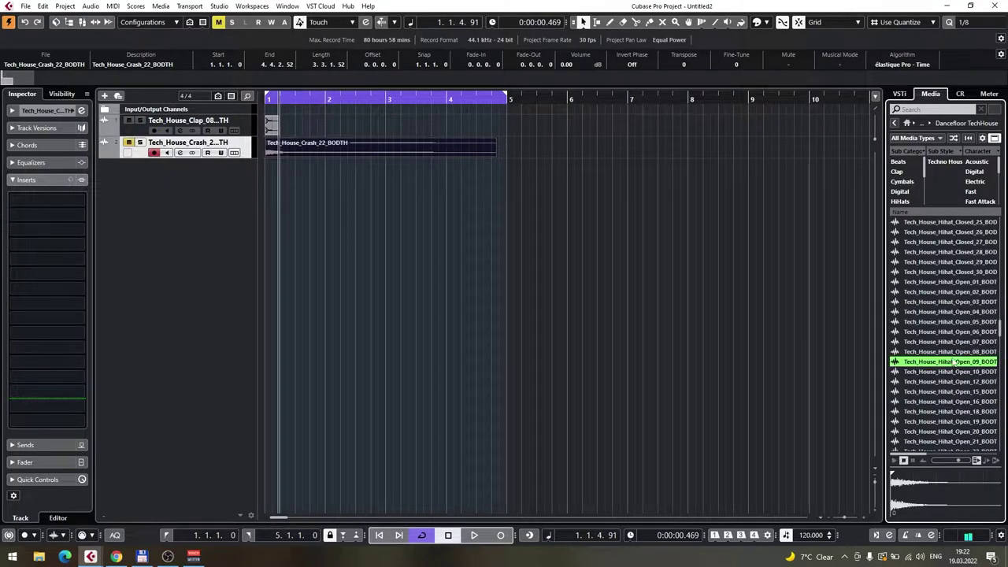
left_click(956, 352)
left_click(957, 344)
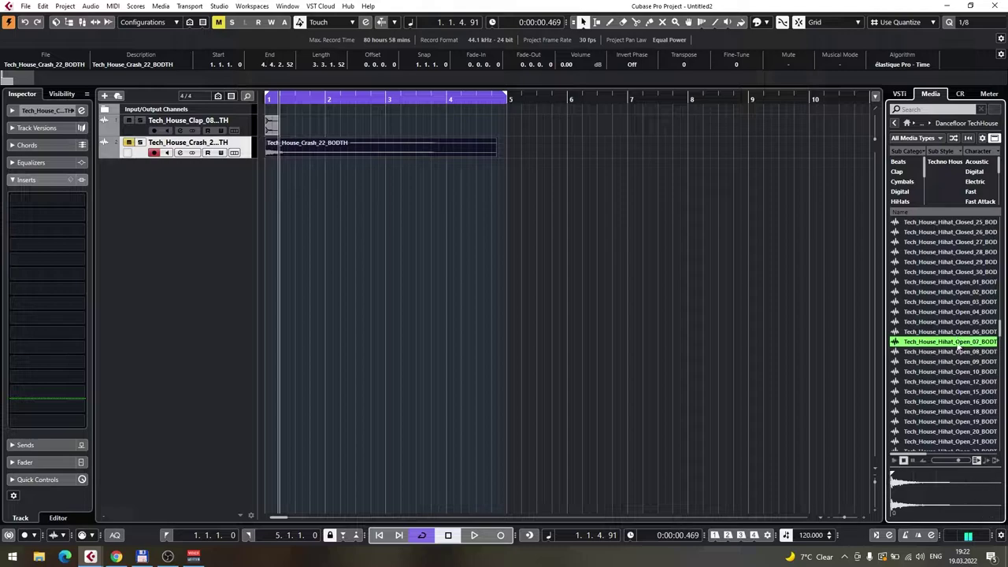
left_click(959, 352)
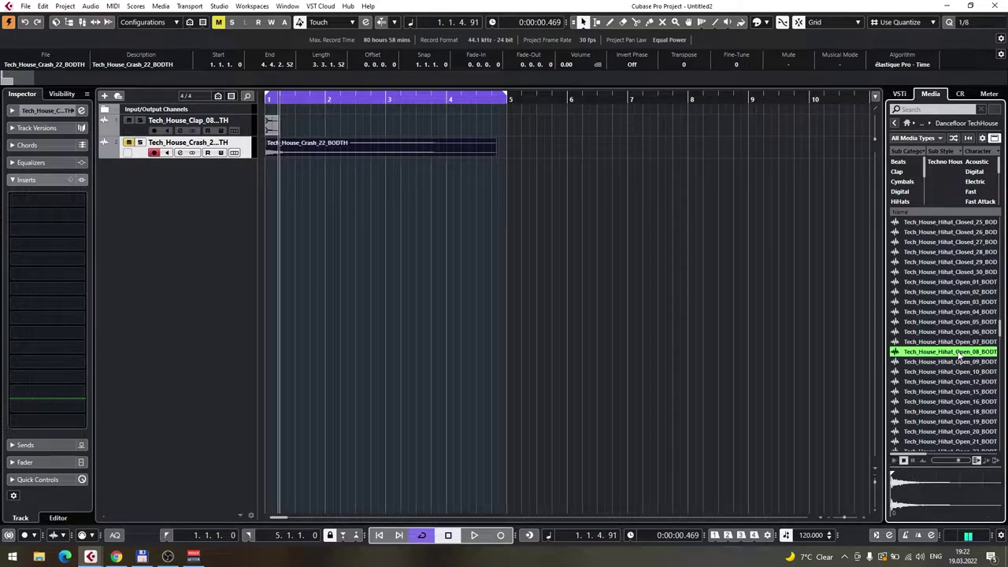
left_click_drag(811, 314, 284, 173)
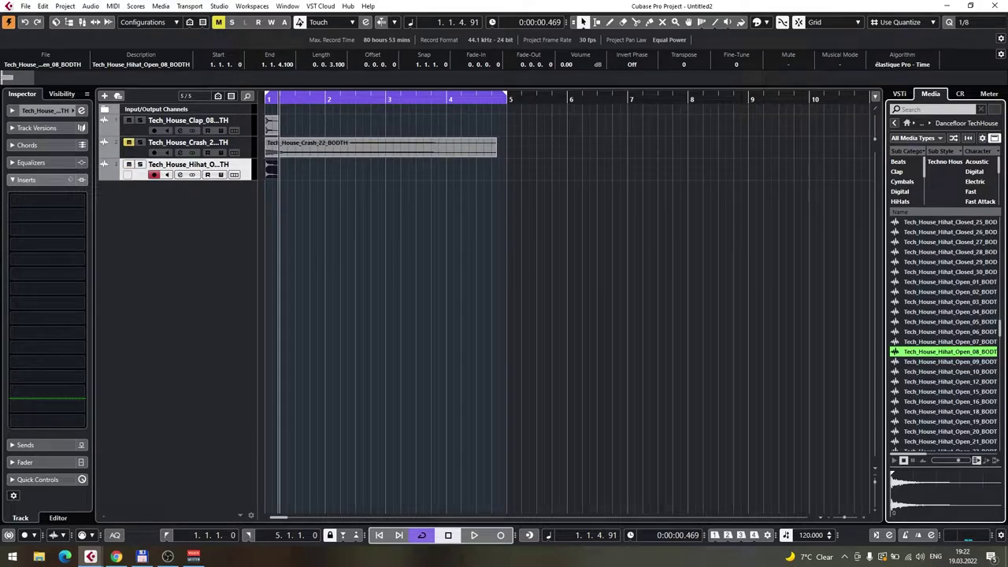
Preview the open hi-hat samples 18, 20 and 19
left_click(949, 410)
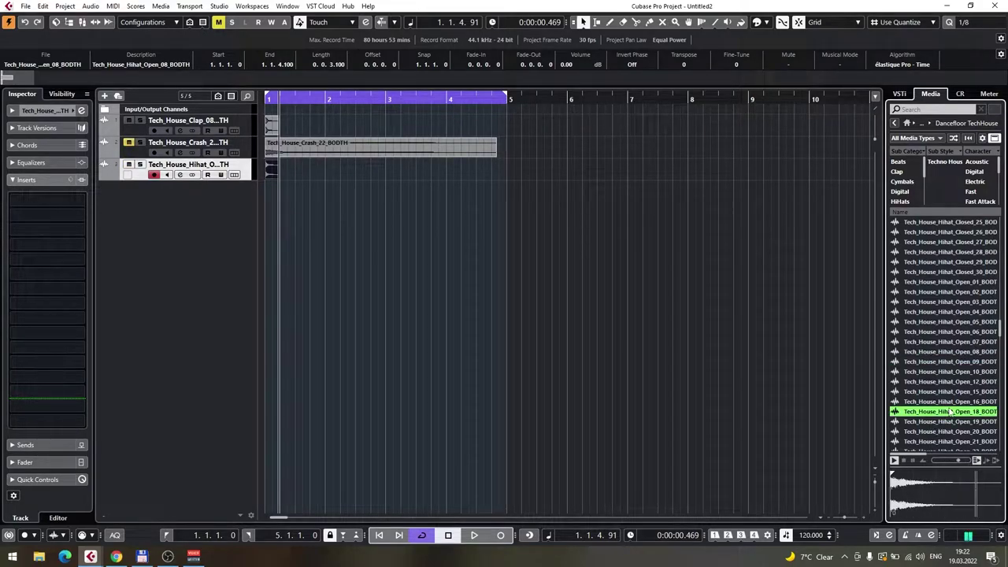
left_click(962, 431)
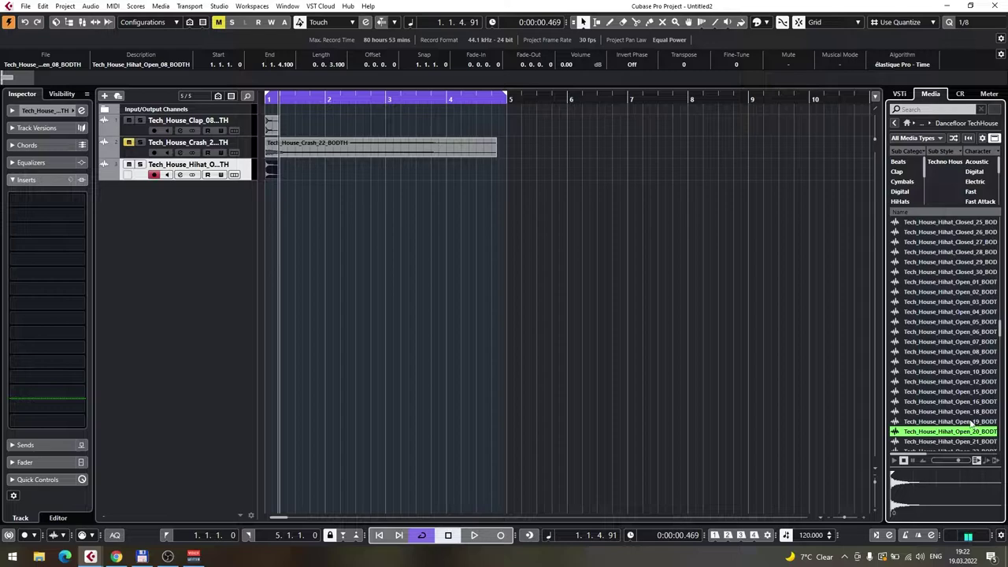
left_click(973, 422)
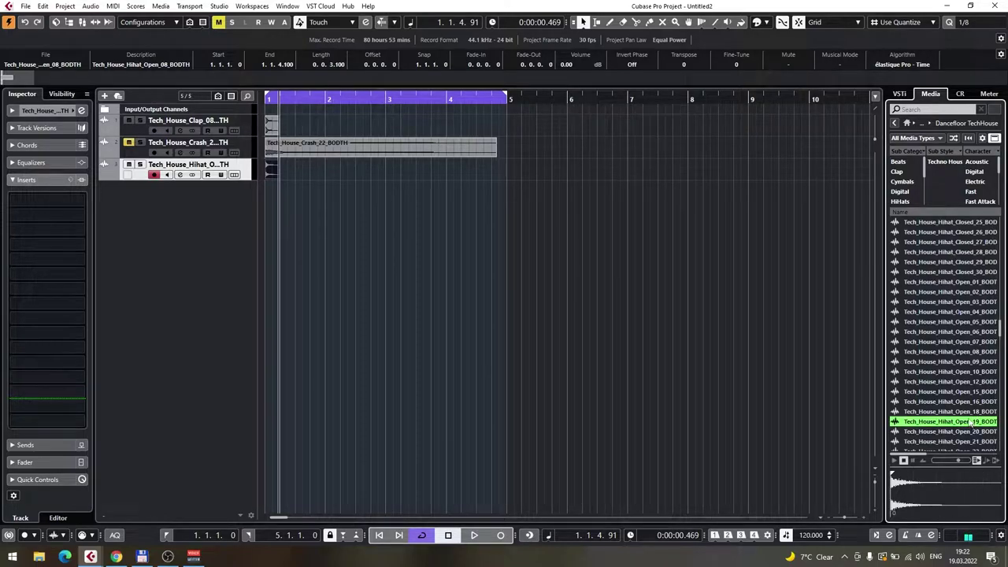
Preview several impact samples, including Impact_02, Impact_05 and Impact_10, and stop the preview playback
scroll(967, 409, "down", 4)
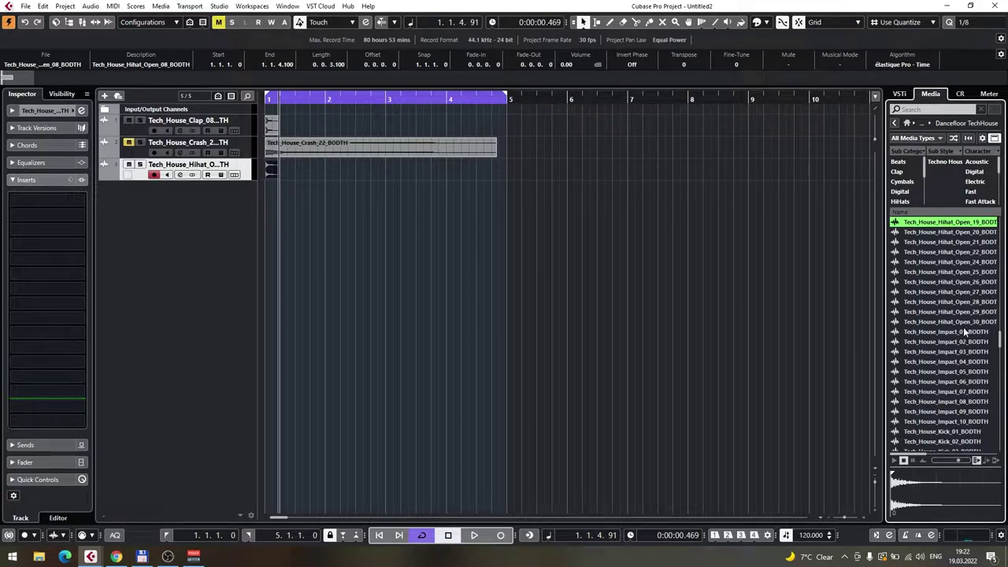
left_click(958, 341)
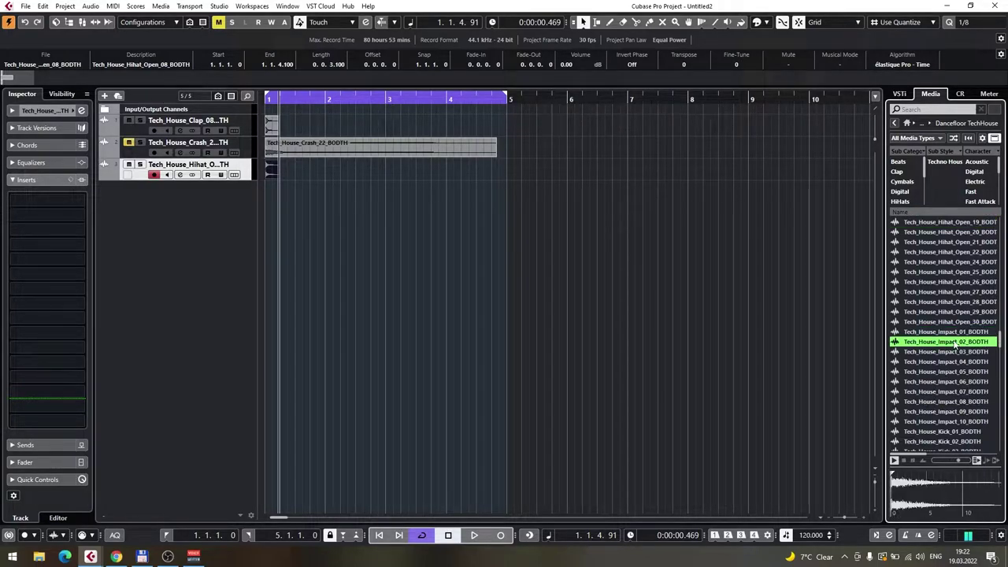
left_click(953, 352)
left_click(953, 362)
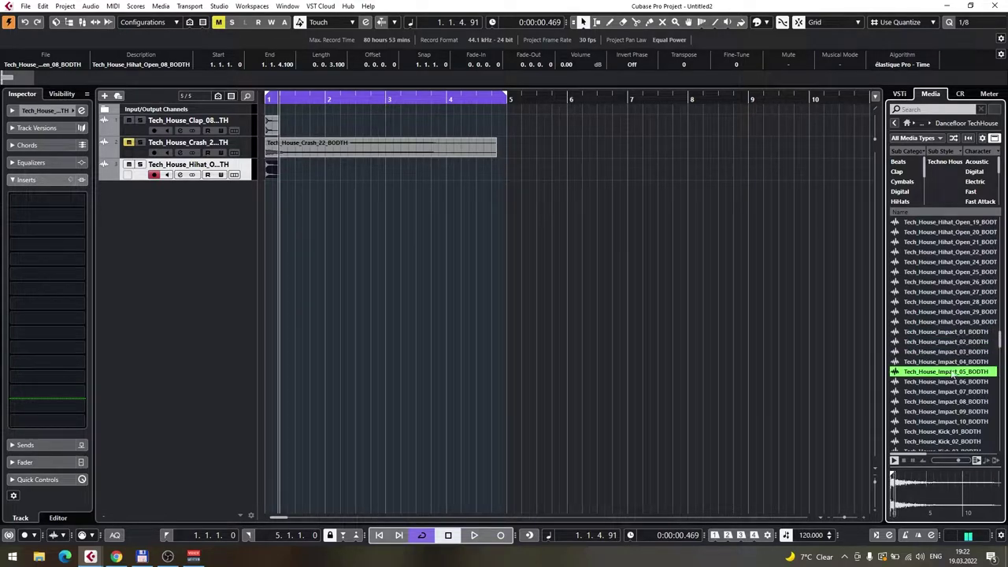
left_click(954, 401)
left_click(951, 422)
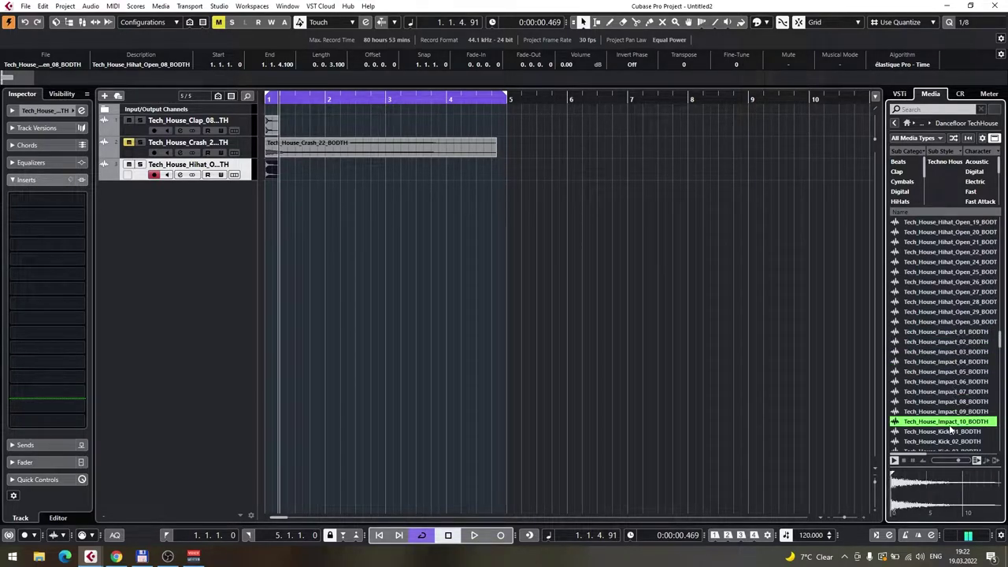
left_click(904, 460)
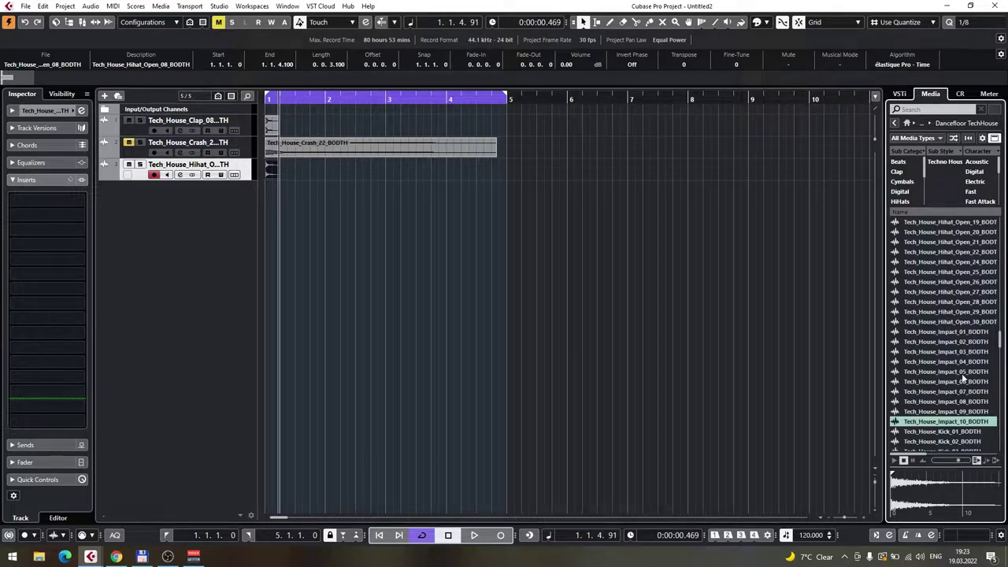
Preview the kick samples in the range Kick_04 to Kick_11
scroll(956, 423, "down", 2)
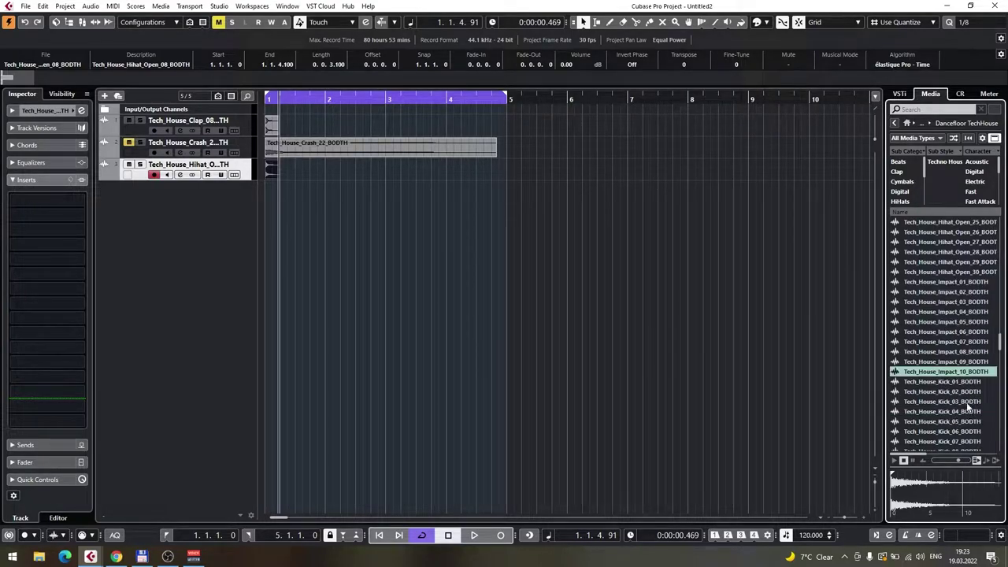
scroll(962, 391, "down", 2)
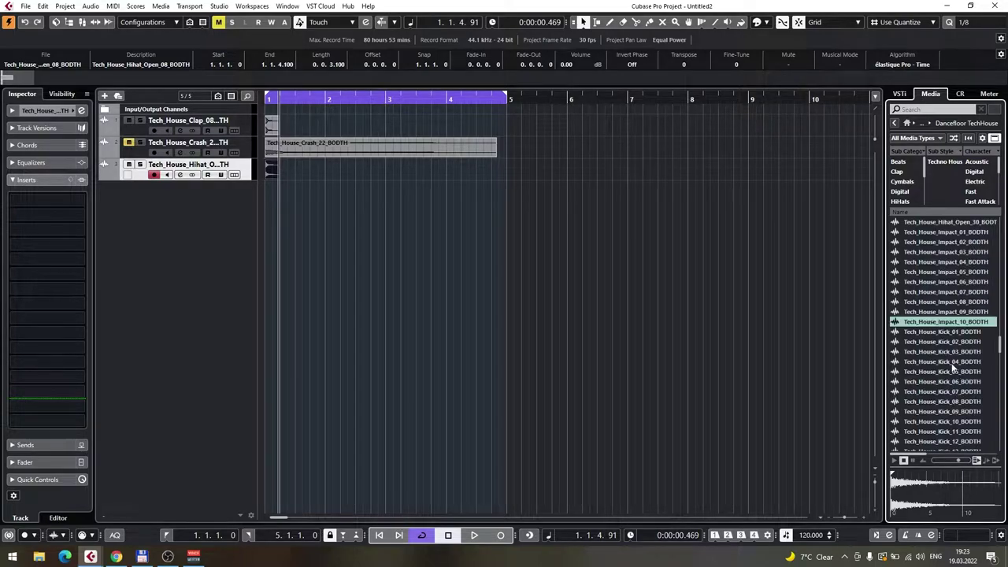
left_click(945, 371)
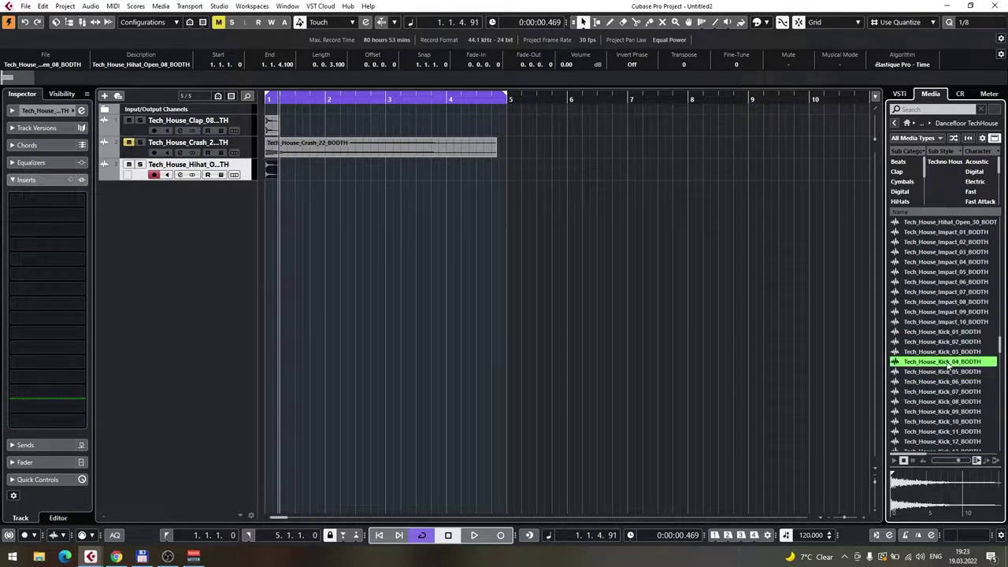
left_click(947, 381)
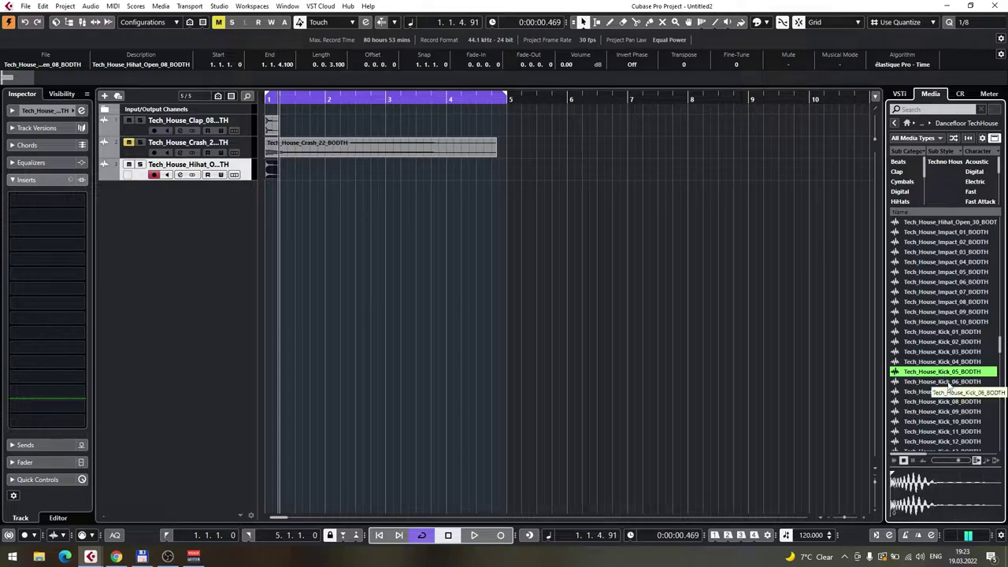
left_click(950, 392)
left_click(953, 402)
left_click(951, 421)
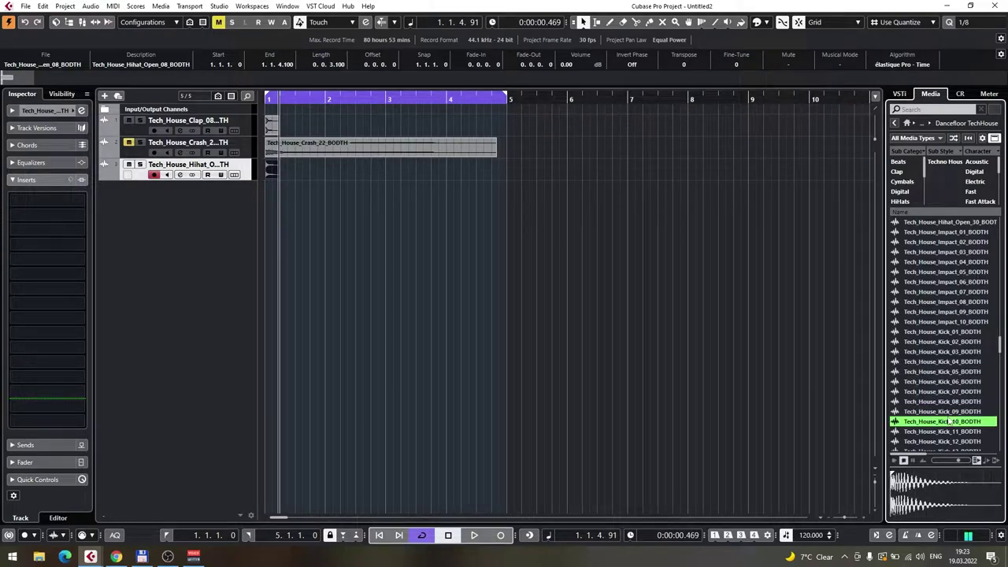
left_click(951, 431)
Preview higher-numbered kick samples, including Kick_18, Kick_22, Kick_21 and Kick_27
scroll(954, 435, "down", 2)
left_click(953, 392)
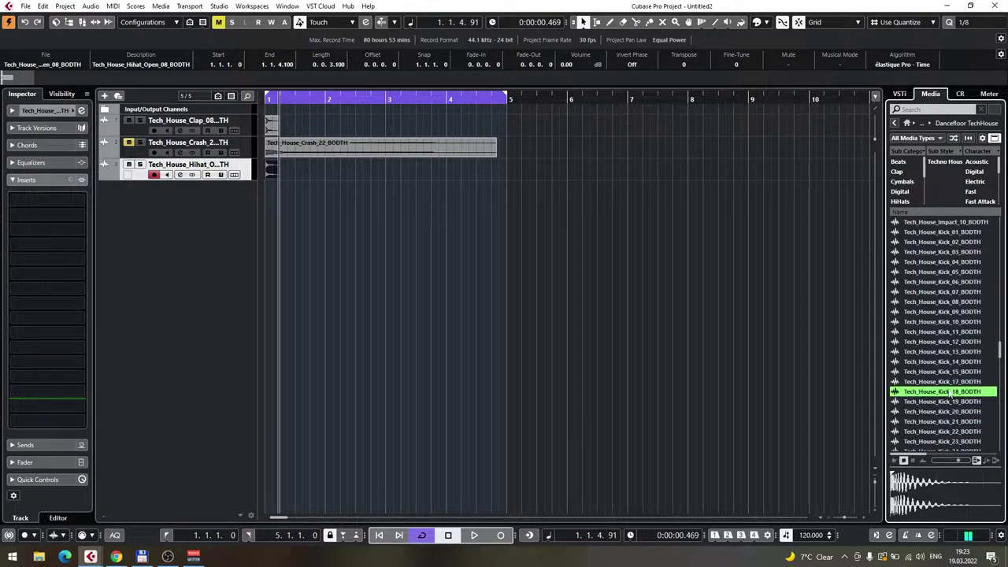
left_click(949, 373)
left_click(955, 431)
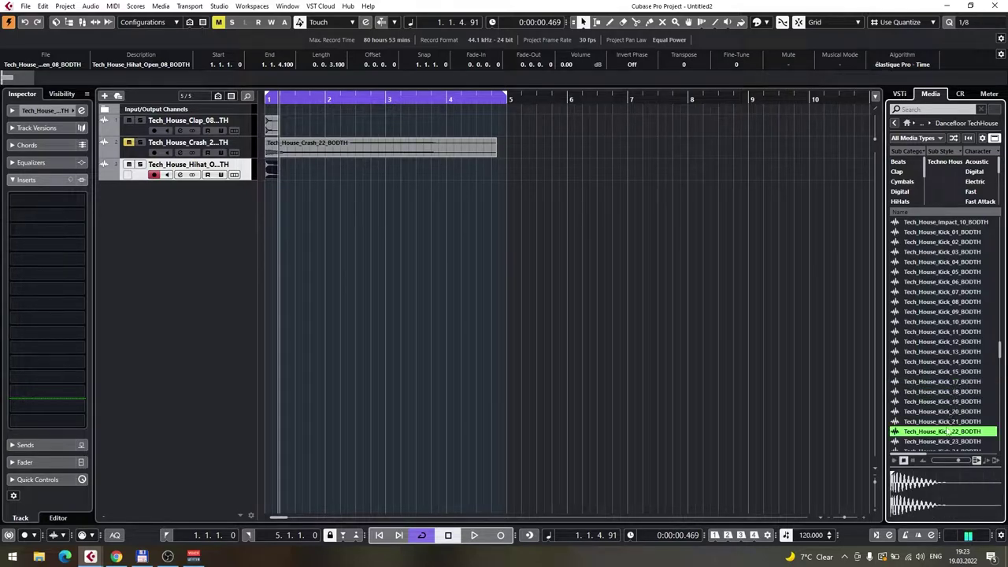
left_click(951, 423)
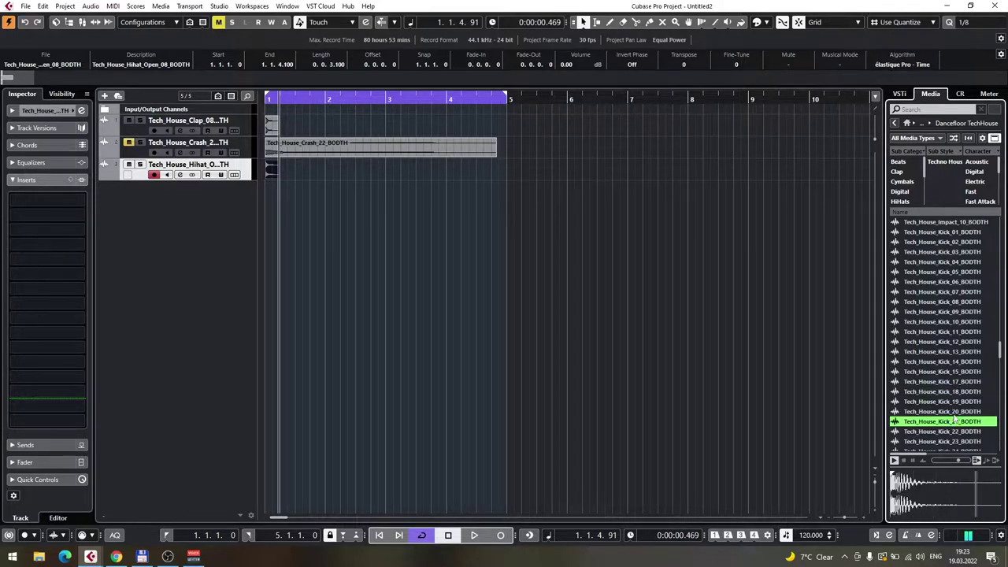
scroll(952, 414, "down", 1)
left_click(954, 403)
left_click(953, 411)
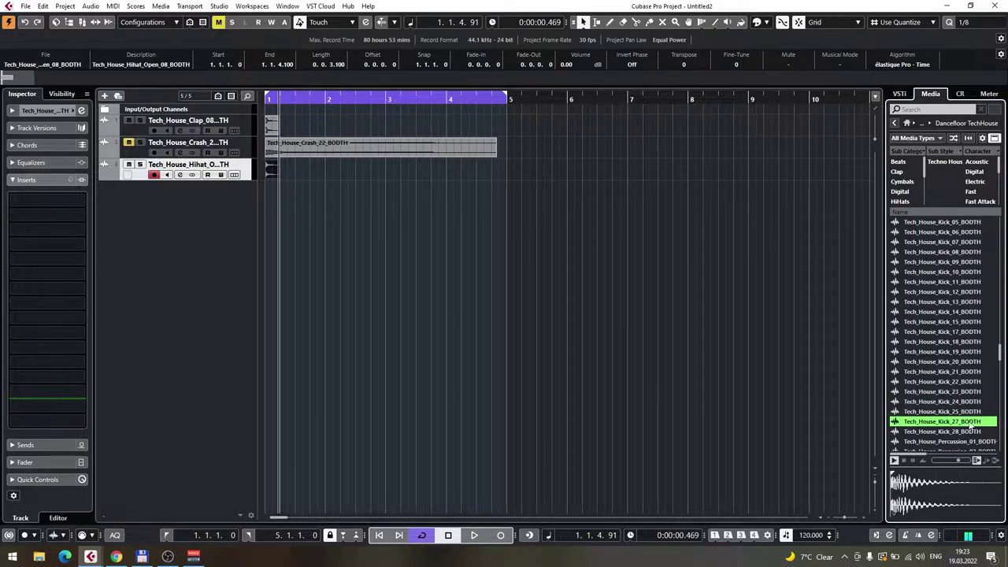
Compare Kick_24 and Kick_25 with Kick_07, and place Tech_House_Kick_07_BODTH at bar 1 on a new audio track
left_click(953, 403)
left_click(954, 412)
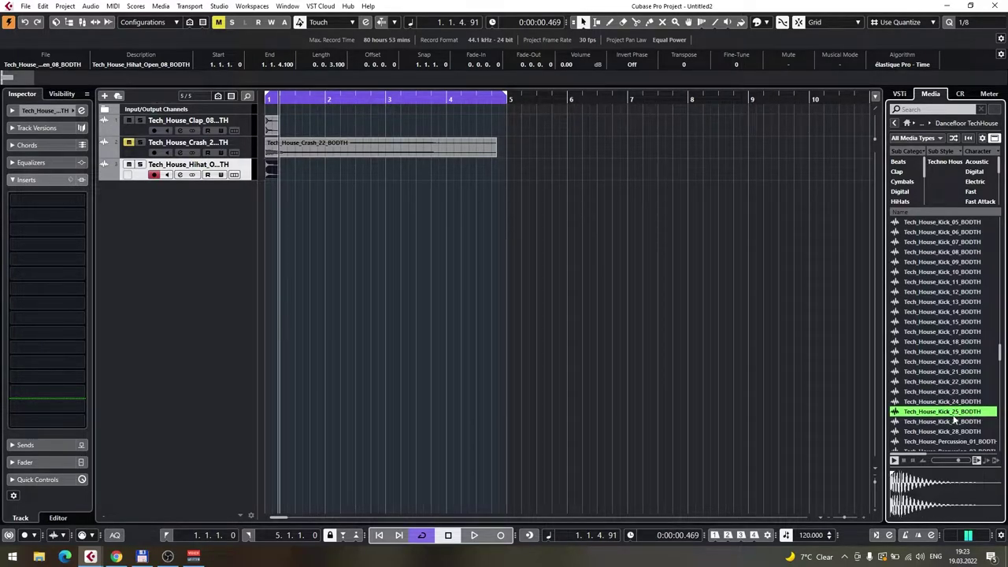
left_click(949, 243)
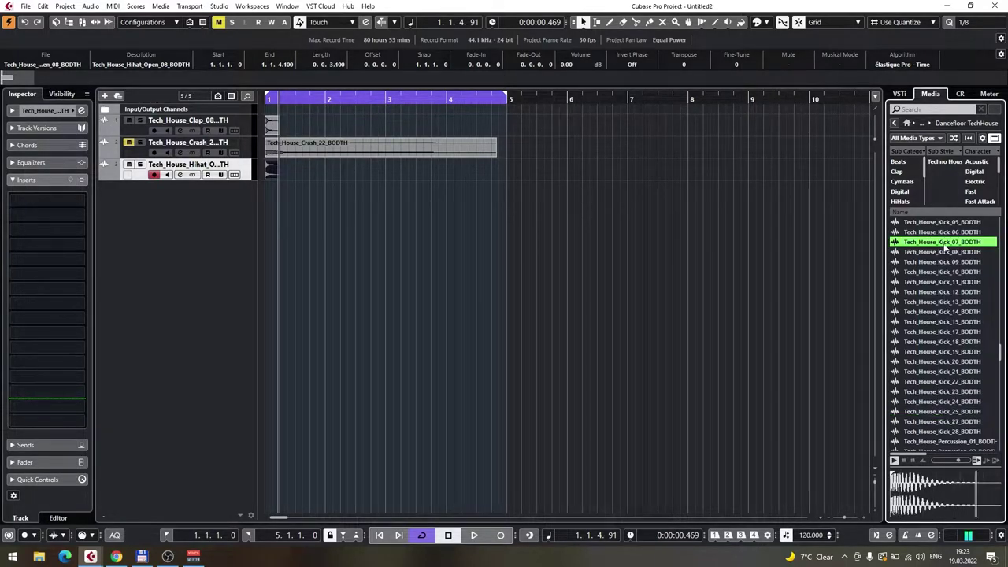
left_click_drag(944, 246, 263, 194)
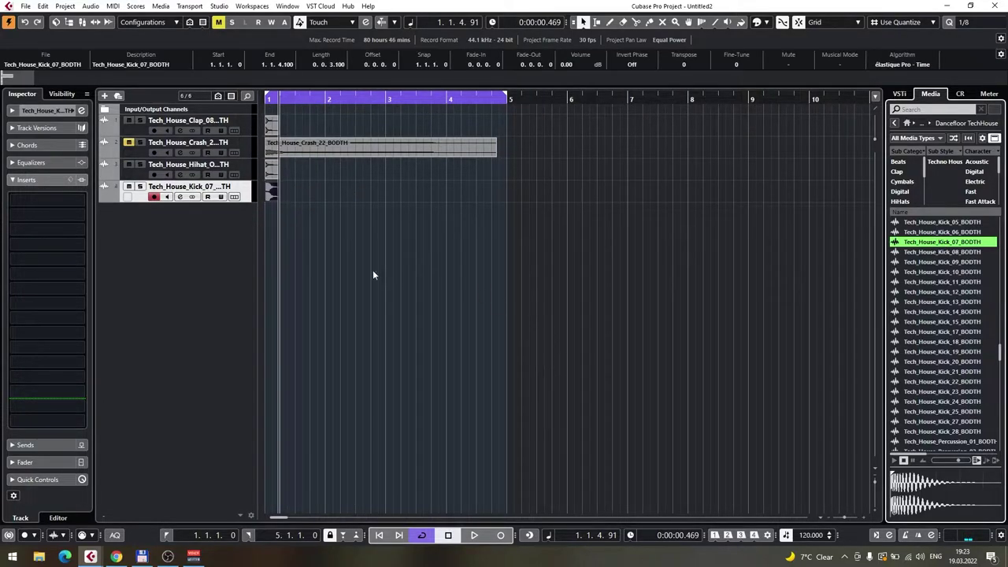
Preview the percussion samples from Percussion_01 through Percussion_06
scroll(932, 385, "down", 3)
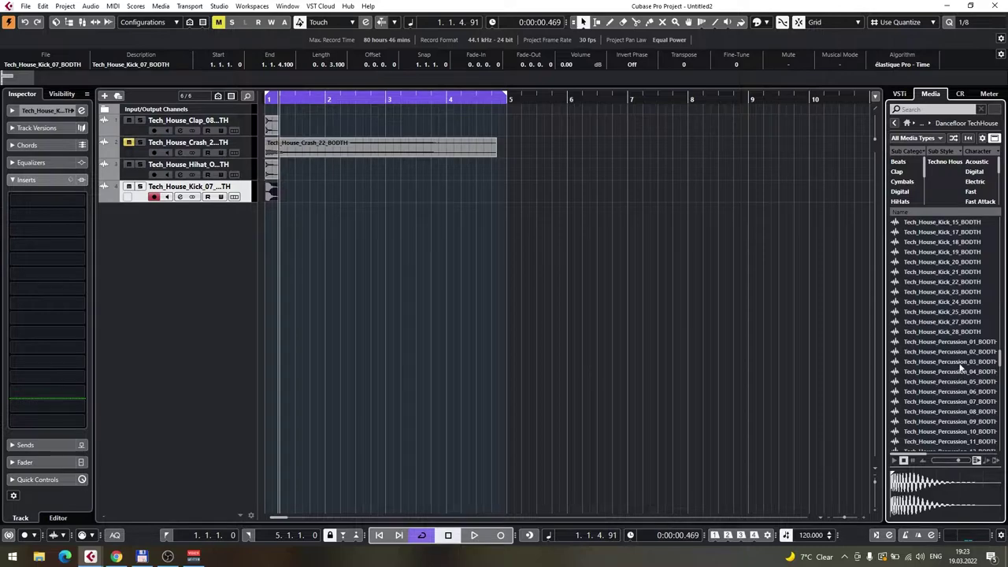
left_click(961, 342)
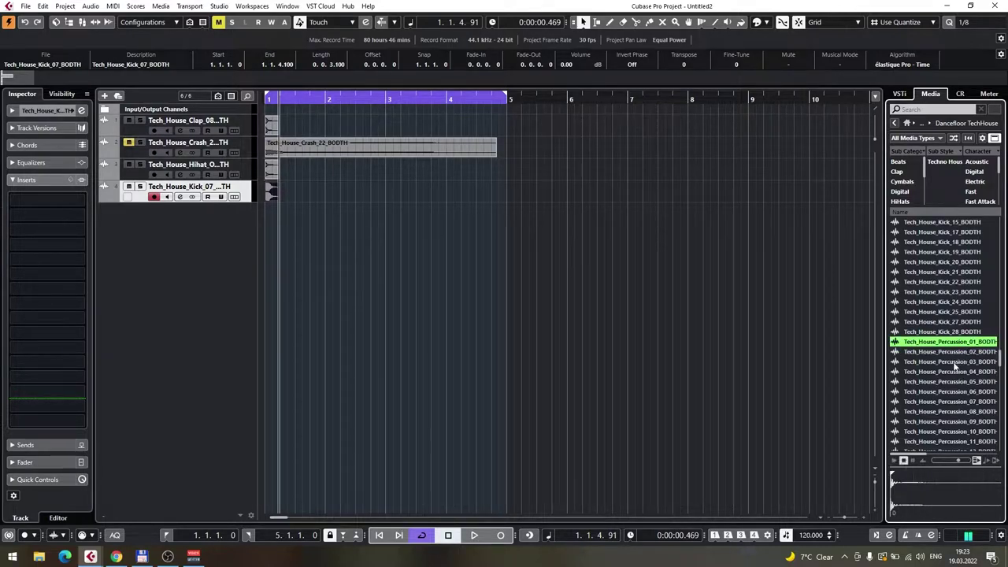
left_click(956, 361)
key("Down")
key("Down")
key("Down")
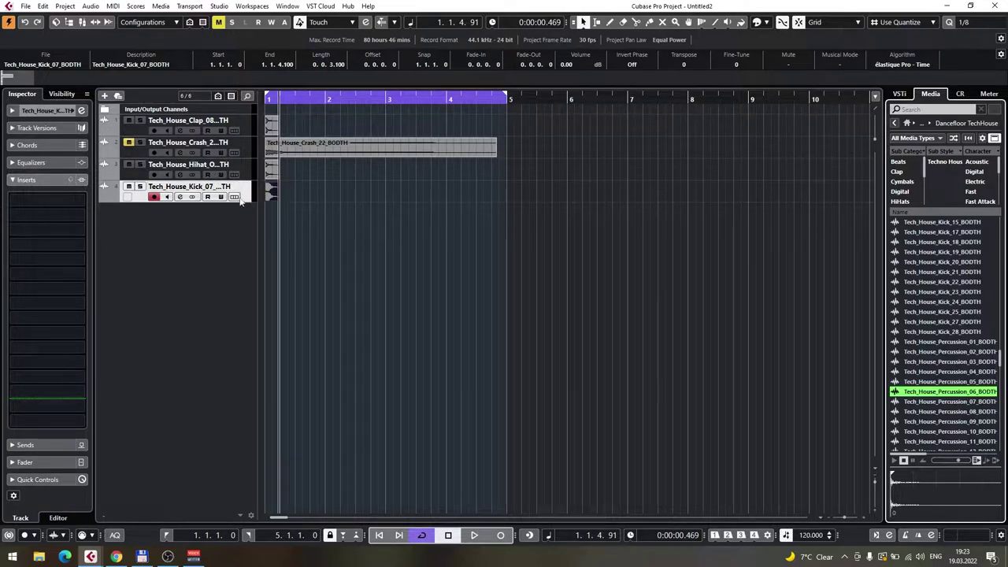
Copy the kick event to the start of bars 2, 3 and 4, and play the result briefly
scroll(308, 204, "up", 3)
scroll(315, 207, "left", 2)
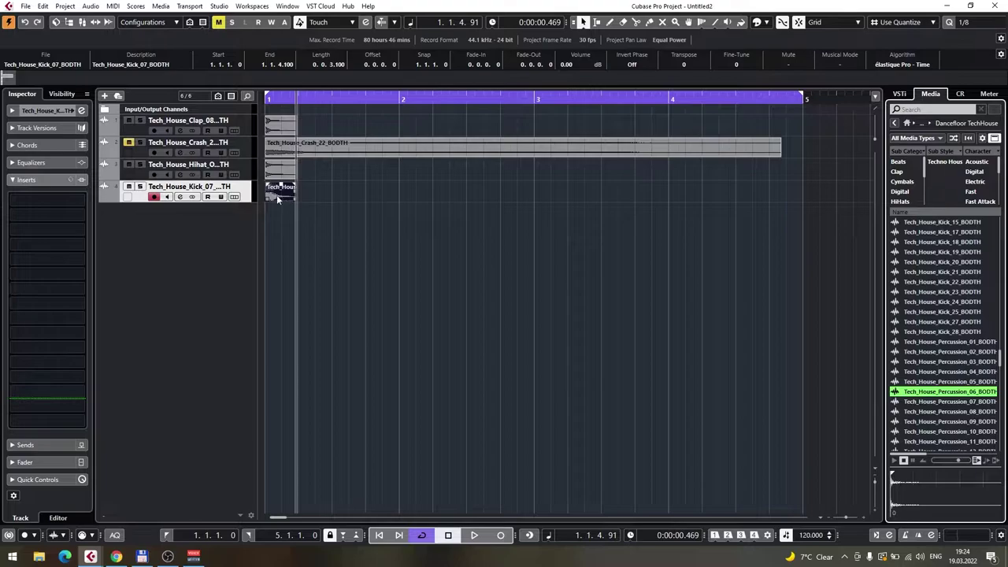
left_click(348, 223)
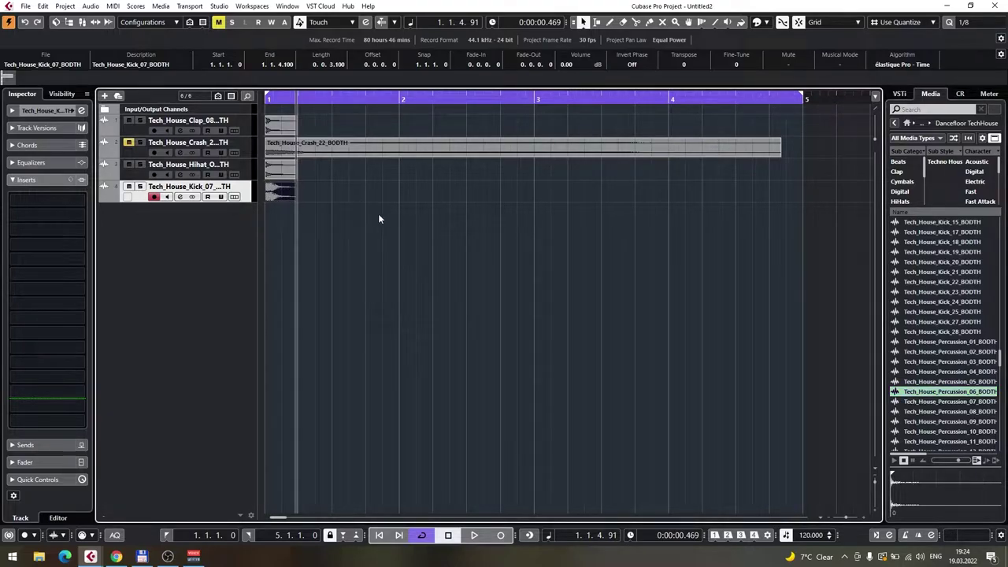
key("ctrl+d")
left_click_drag(313, 194, 683, 194)
key("ctrl+d")
key("ctrl+d")
key("space")
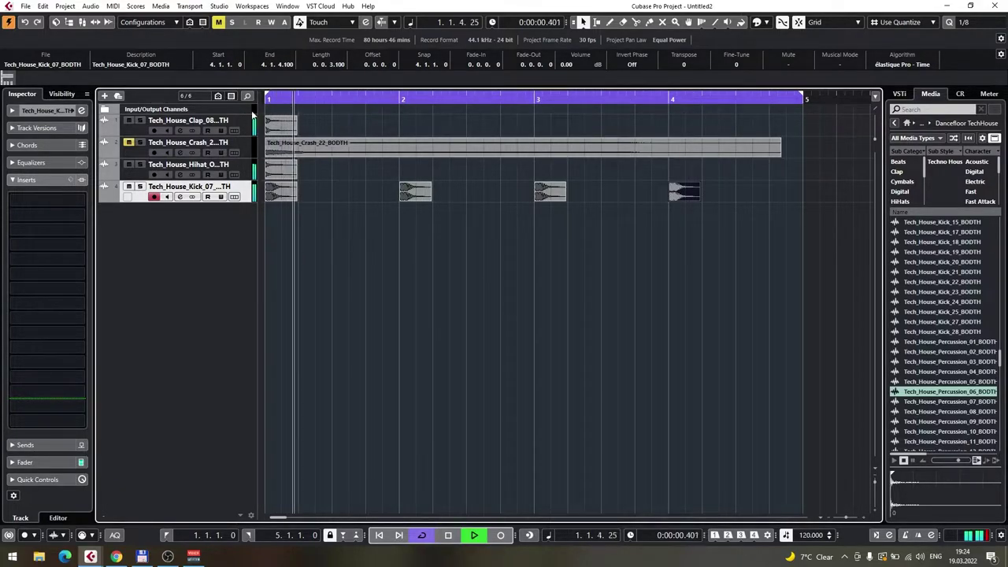
key("space")
Duplicate the kick onto every beat of bar 1 and clear the single kick copies in bars 2 to 4
left_click(282, 191)
key("ctrl+d")
left_click_drag(320, 190, 384, 193)
key("ctrl+d")
left_click_drag(406, 157, 698, 223)
Repeat bar 1's four kick events in bars 2, 3 and 4, and play back the pattern
left_click_drag(330, 196, 420, 192)
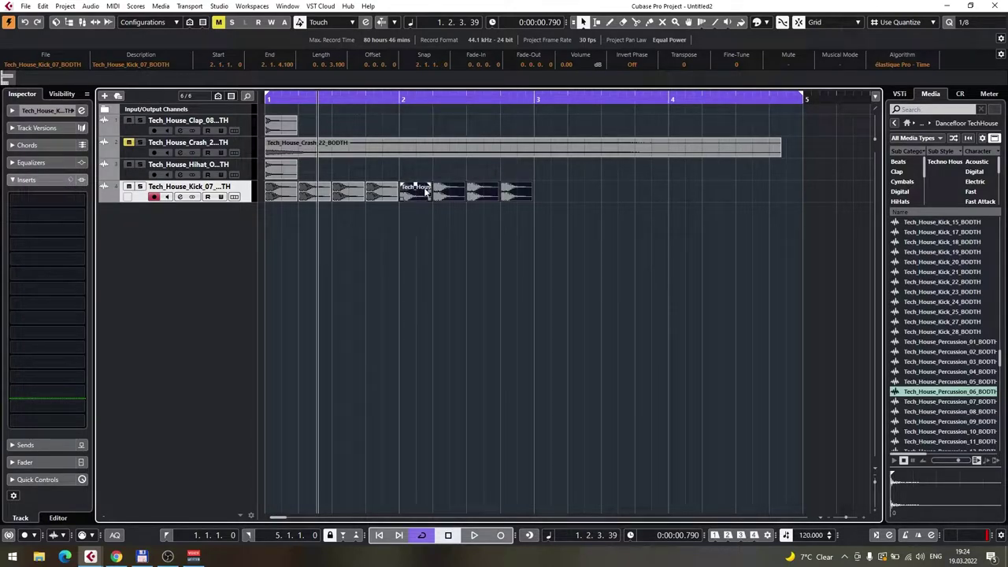
key("ctrl+d")
left_click_drag(549, 197, 551, 196)
key("ctrl+d")
left_click_drag(682, 193, 688, 197)
key("space")
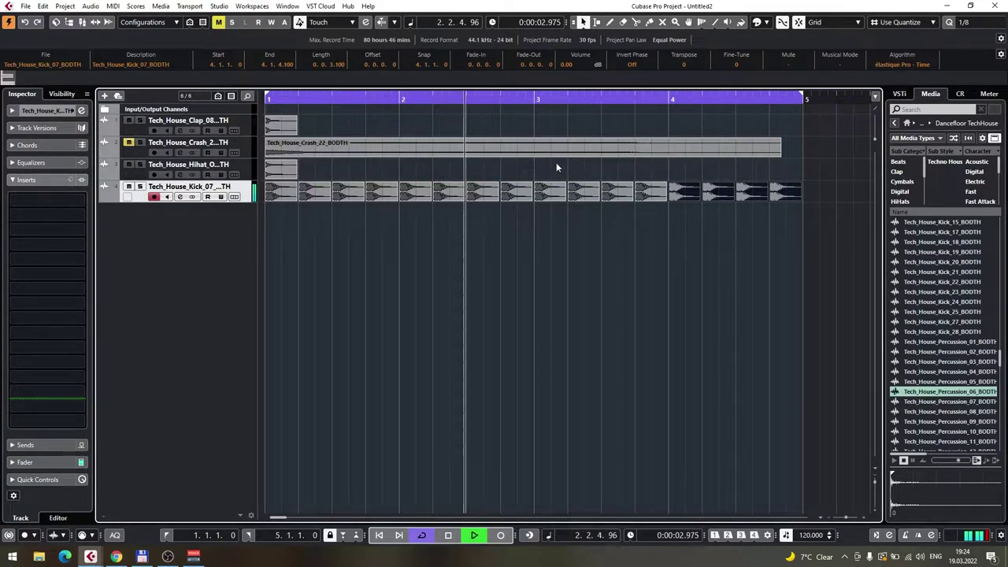
left_click(587, 276)
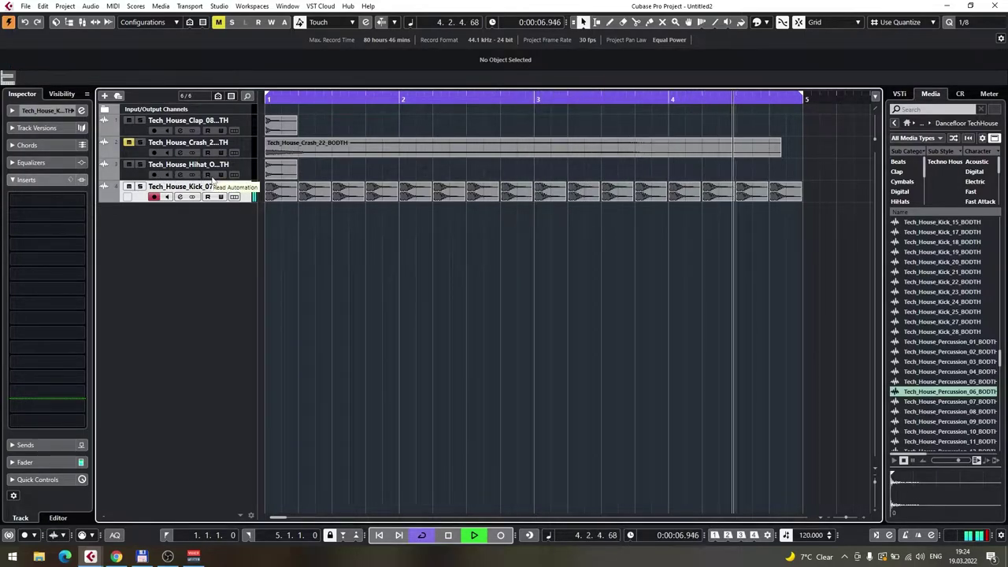
key("space")
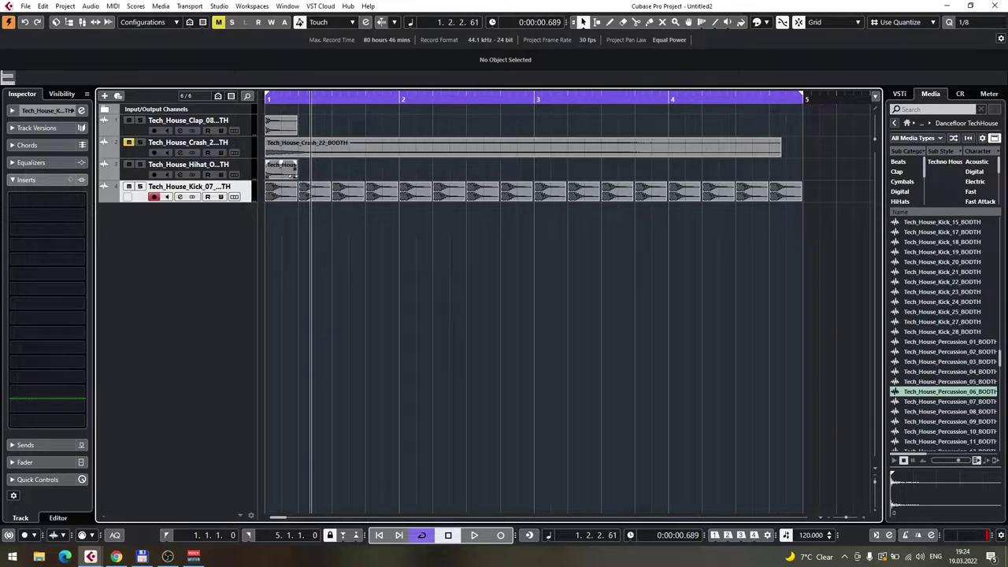
Arrange the open hi-hat on beats 2 and 4 of bars 1 to 4, and play the pattern from the start
left_click(249, 177)
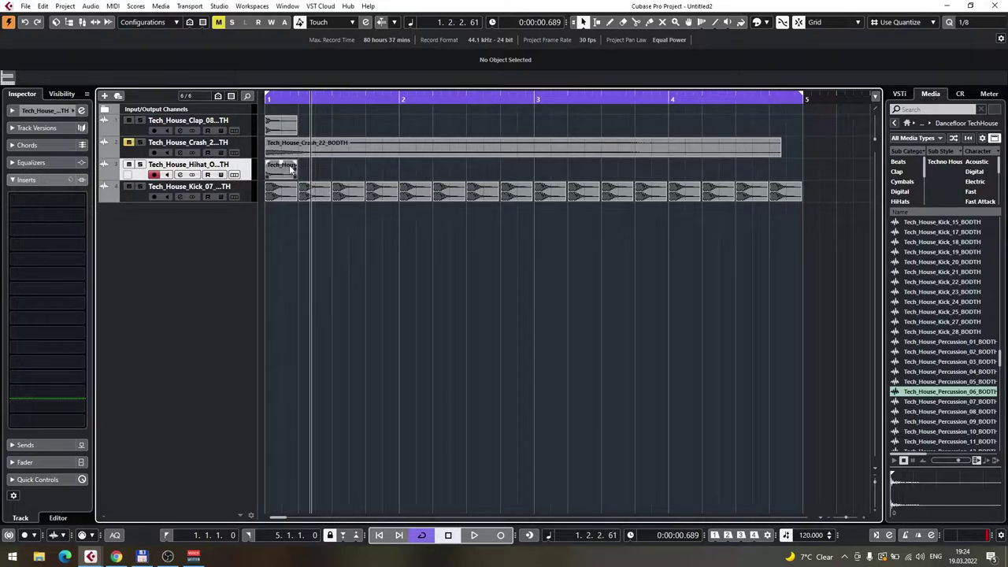
left_click_drag(269, 172, 784, 178)
key("ctrl+d")
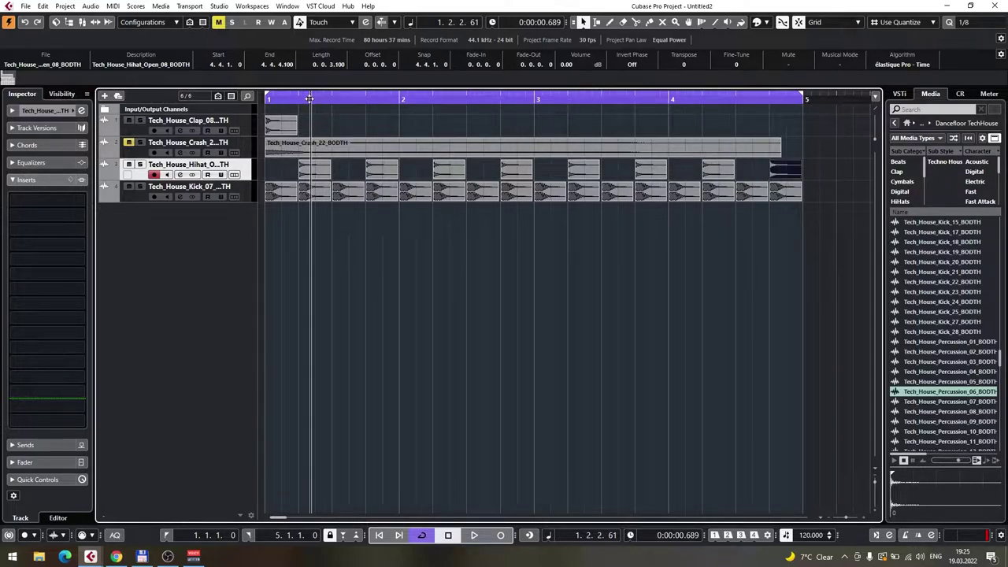
left_click_drag(326, 101, 207, 98)
key("space")
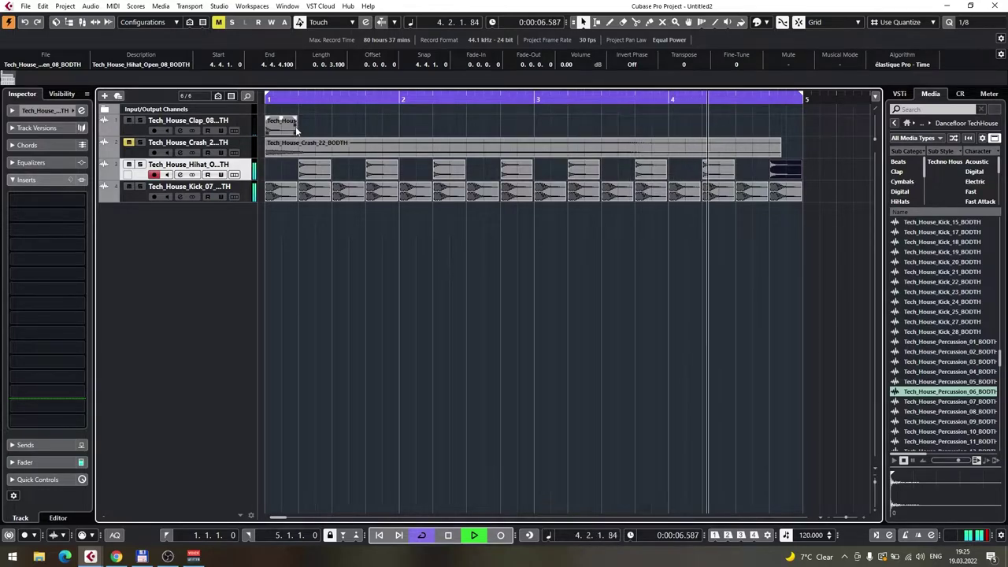
key("space")
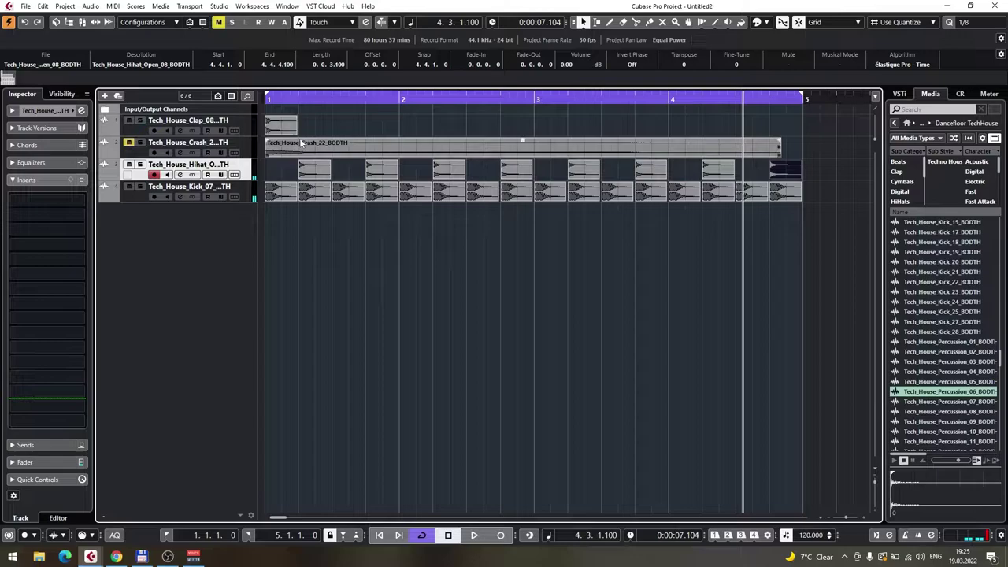
Repeat the clap event on beats 1 and 3 of bars 1 to 4, and play the pattern from the start
left_click(268, 128)
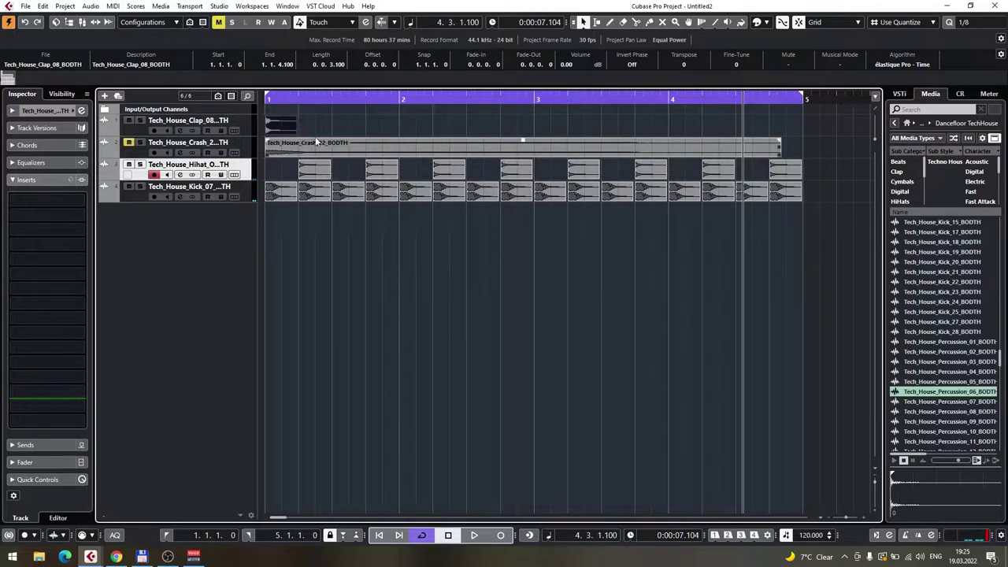
key("ctrl+f")
key("Escape")
left_click(300, 132)
left_click_drag(291, 129, 758, 122)
key("ctrl+d")
key("ctrl+d")
key("ctrl+d")
key("ctrl+d")
key("ctrl+d")
key("ctrl+d")
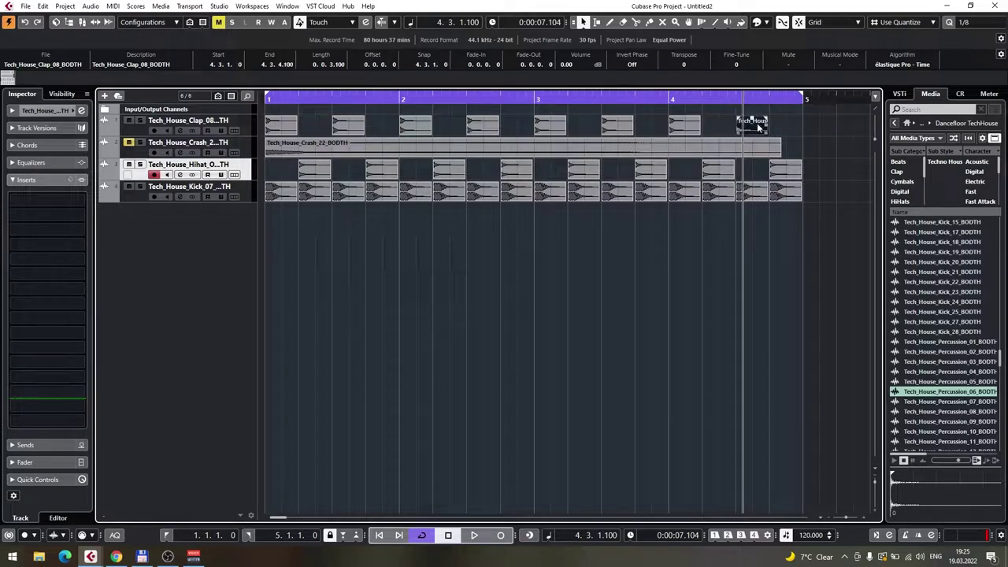
left_click_drag(300, 99, 195, 96)
key("space")
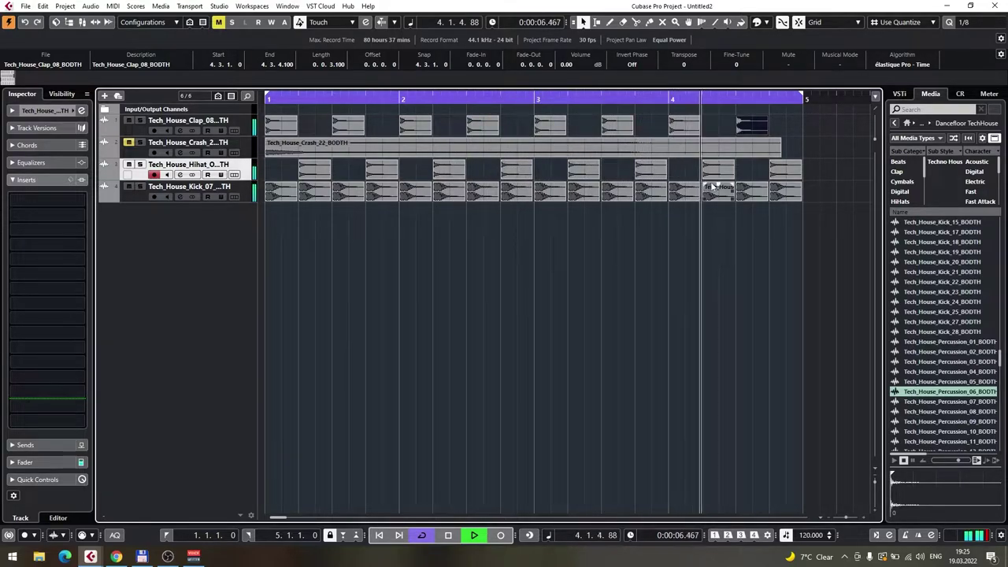
key("space")
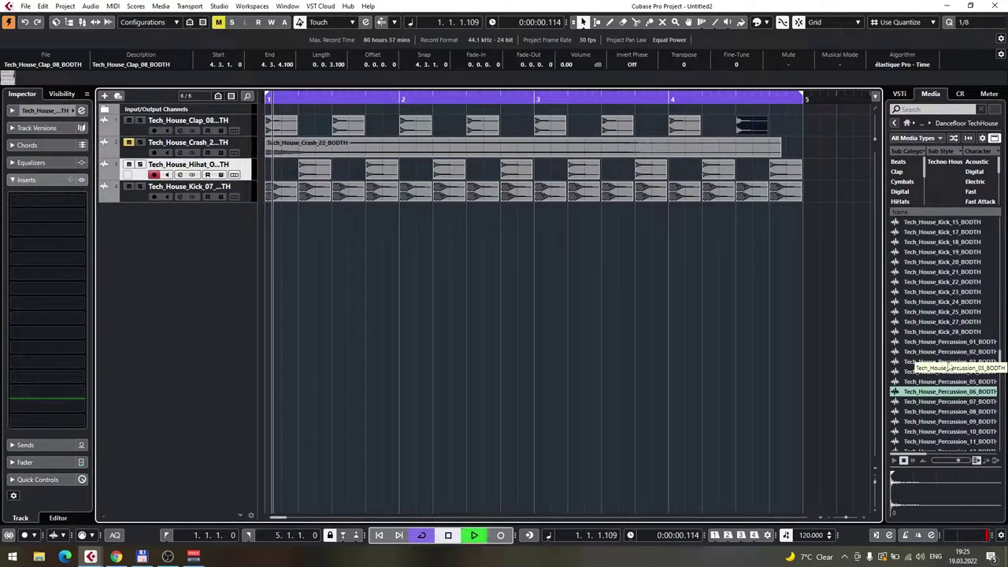
Audition the percussion one-shots between Percussion_03 and Percussion_16 against the looping pattern
left_click(953, 362)
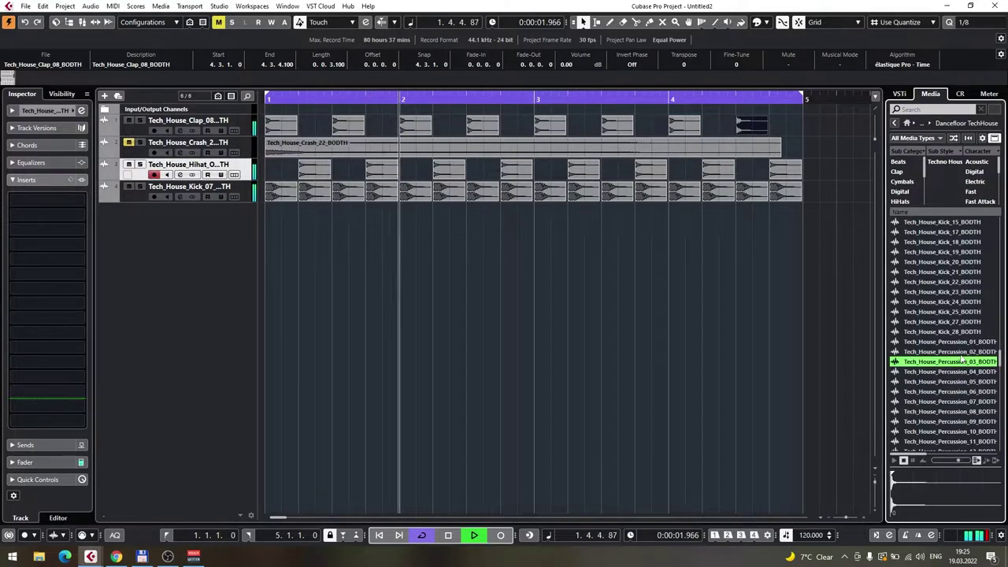
left_click(965, 402)
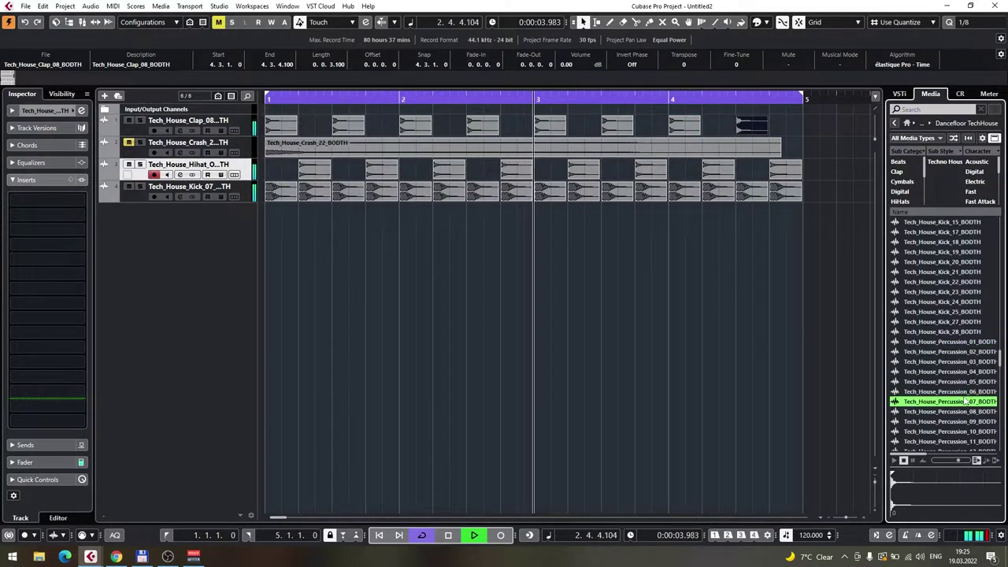
left_click(969, 393)
left_click(954, 423)
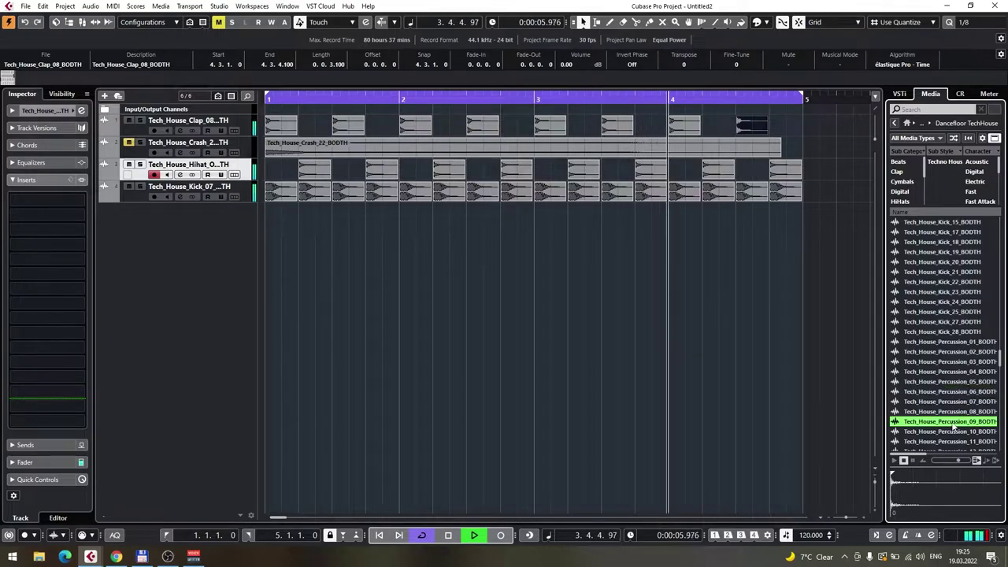
left_click(955, 432)
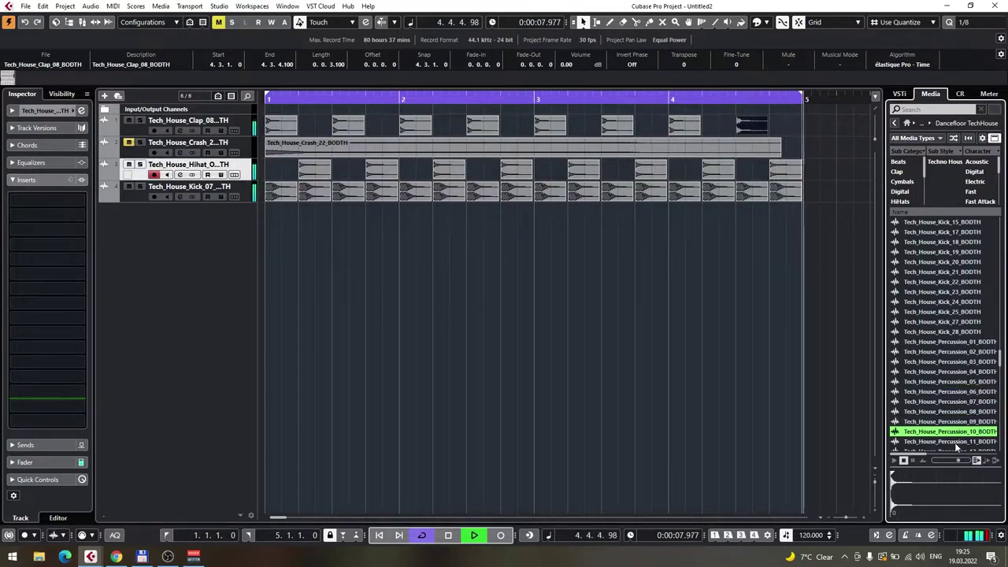
left_click(956, 443)
scroll(957, 394, "down", 3)
left_click(955, 361)
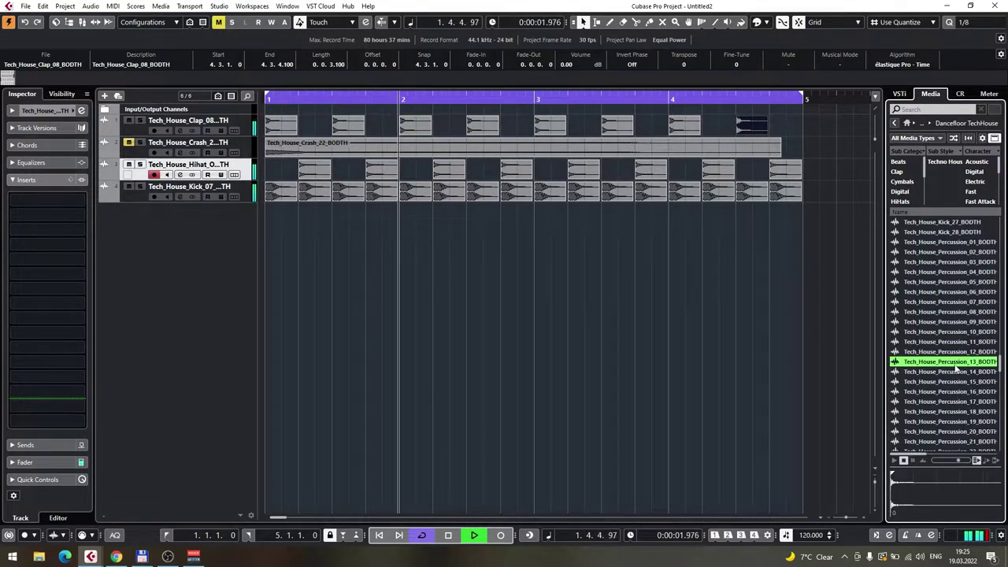
left_click(955, 372)
left_click(955, 382)
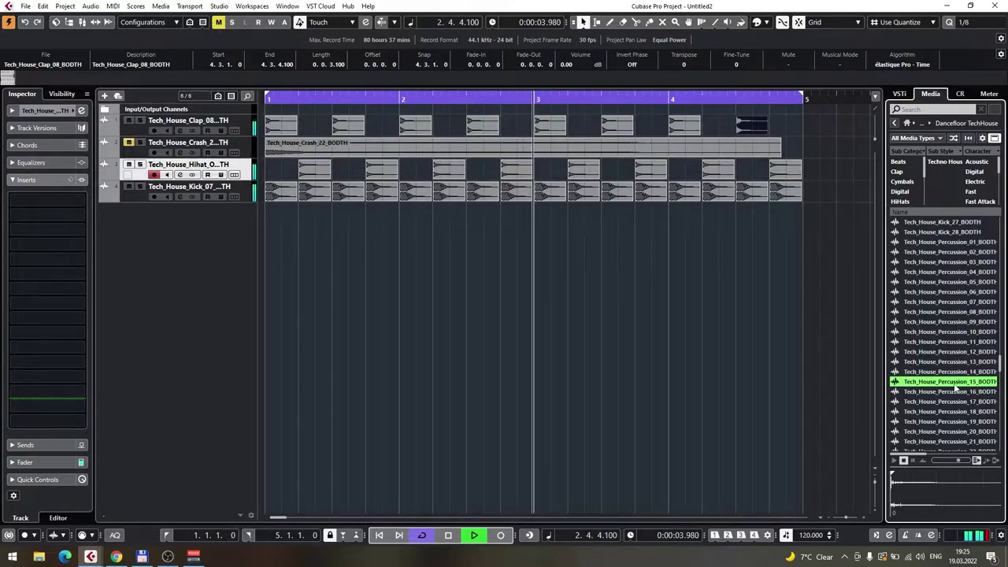
left_click(956, 392)
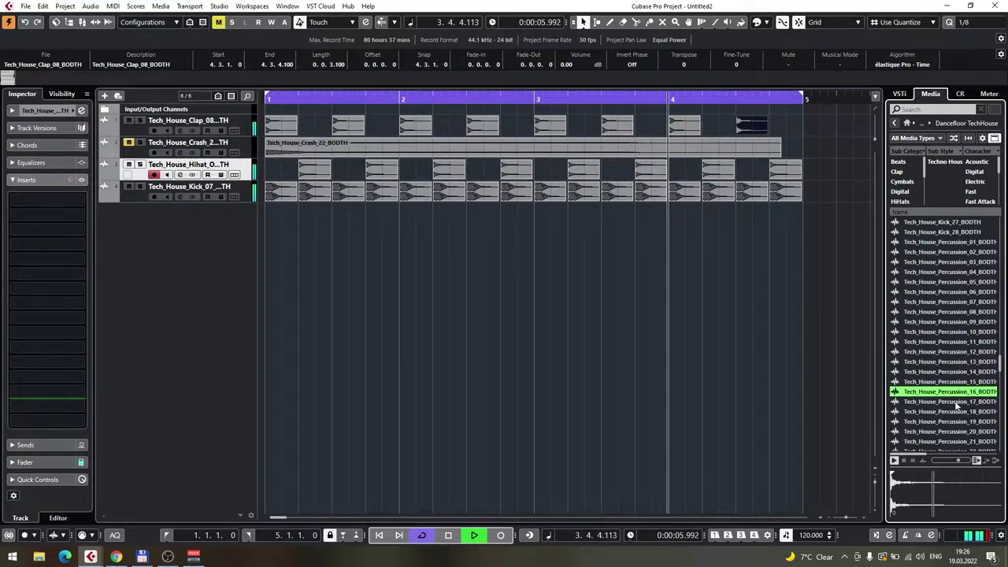
Audition further percussion samples from Percussion_17 to Percussion_23 and the first percussion loop over the pattern
left_click(954, 402)
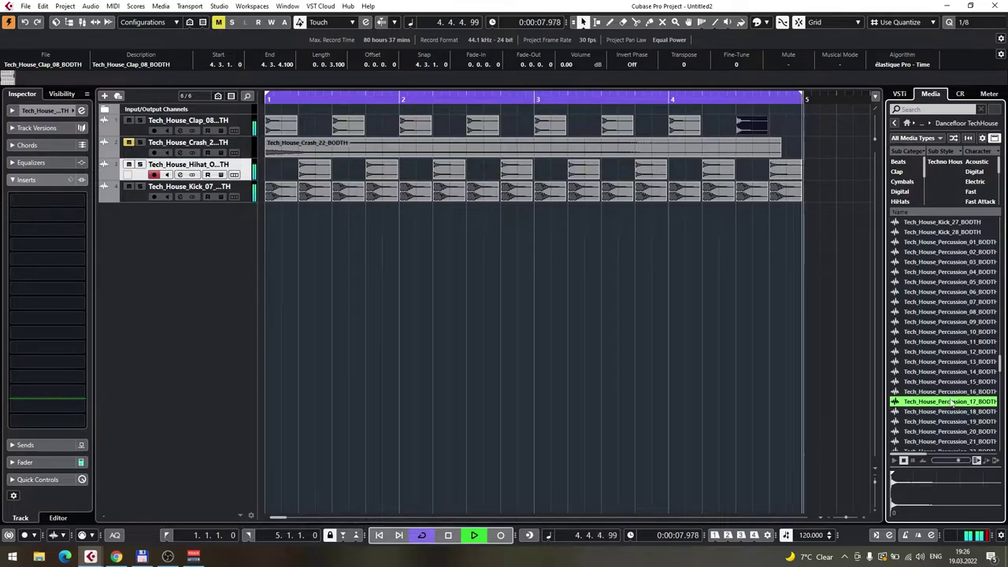
left_click(961, 431)
scroll(960, 419, "down", 1)
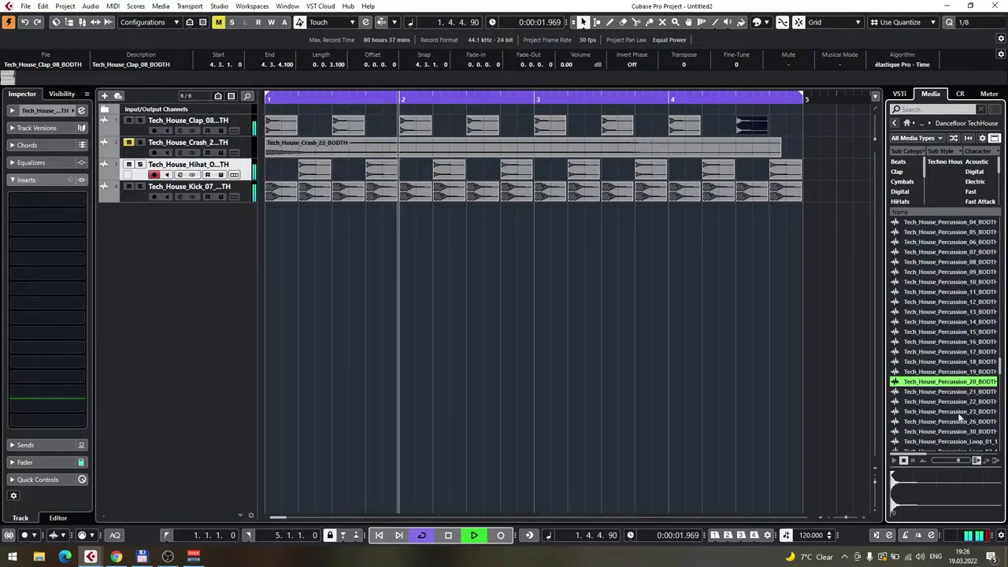
left_click(957, 403)
left_click(958, 414)
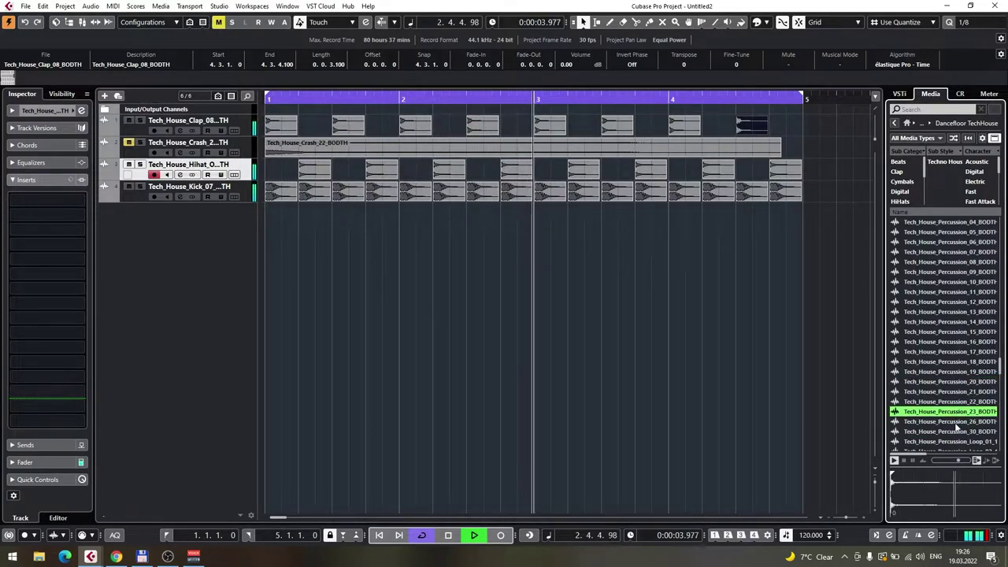
left_click(961, 440)
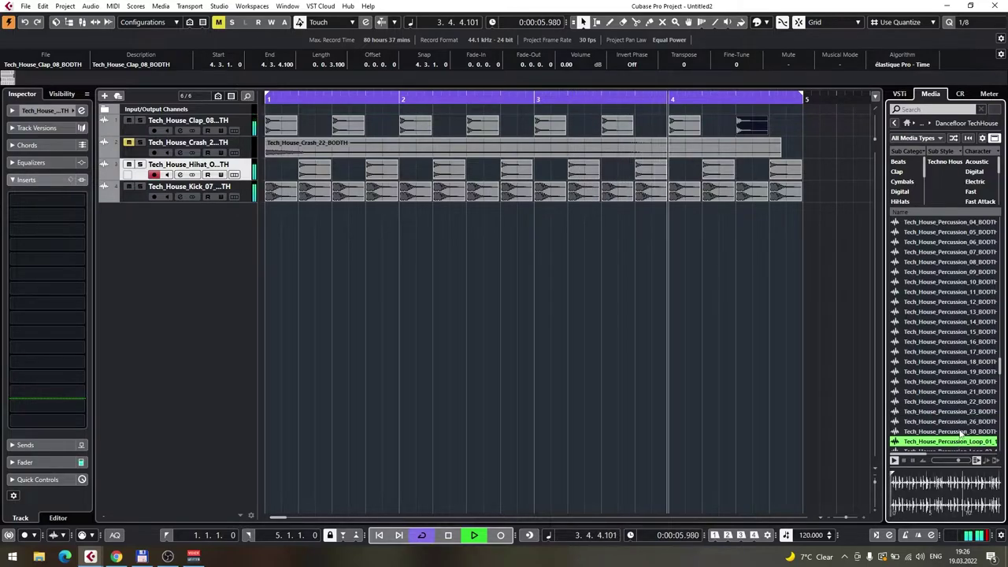
Compare Percussion_12, 11 and 07, and place Tech_House_Percussion_07 on a new audio track at the start of bar 1
left_click(951, 302)
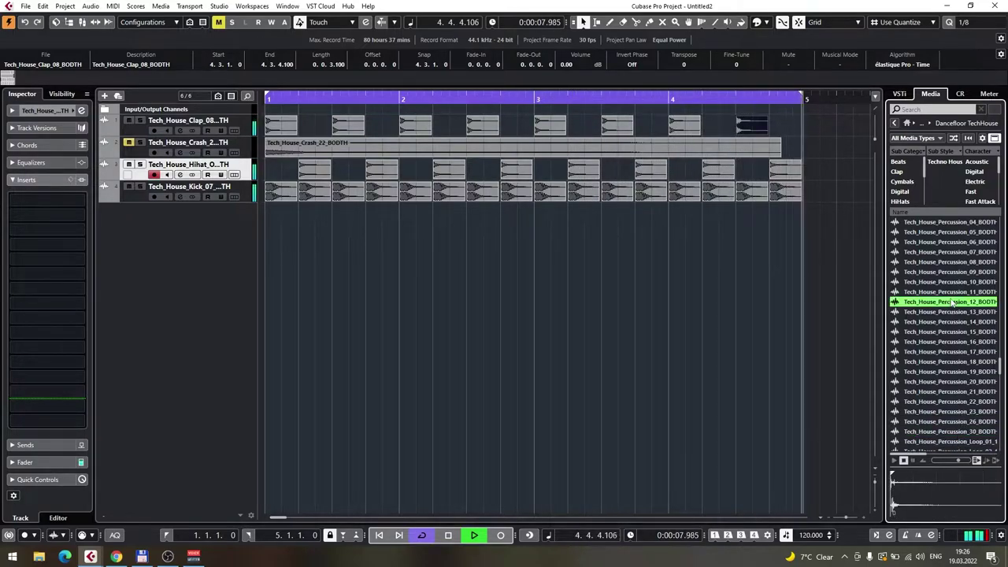
left_click(957, 292)
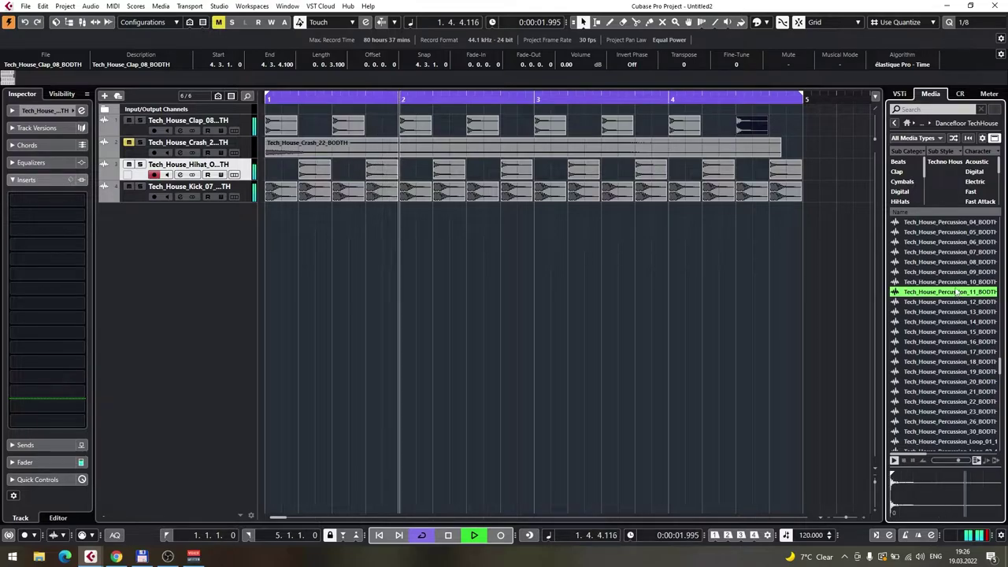
left_click(955, 299)
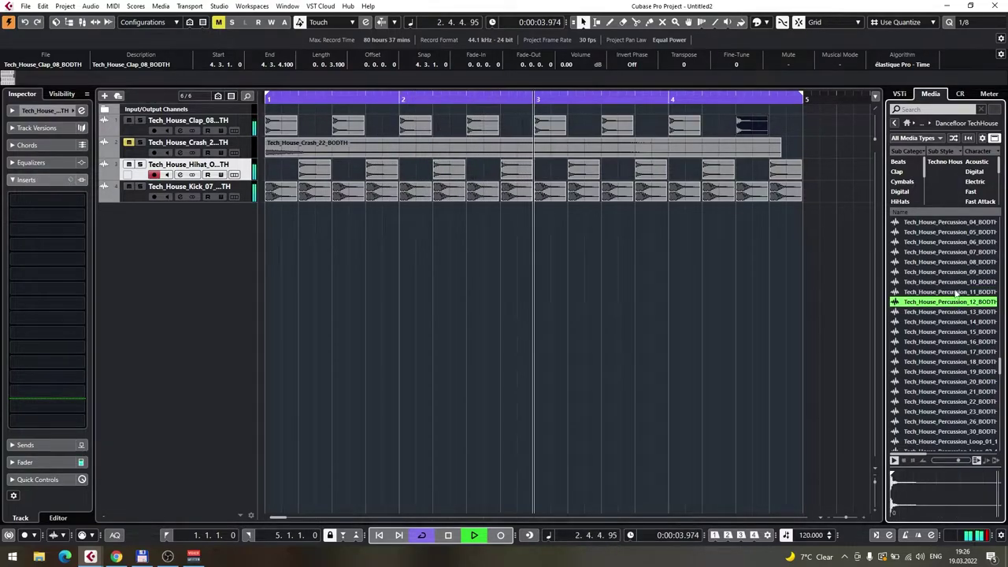
left_click(963, 253)
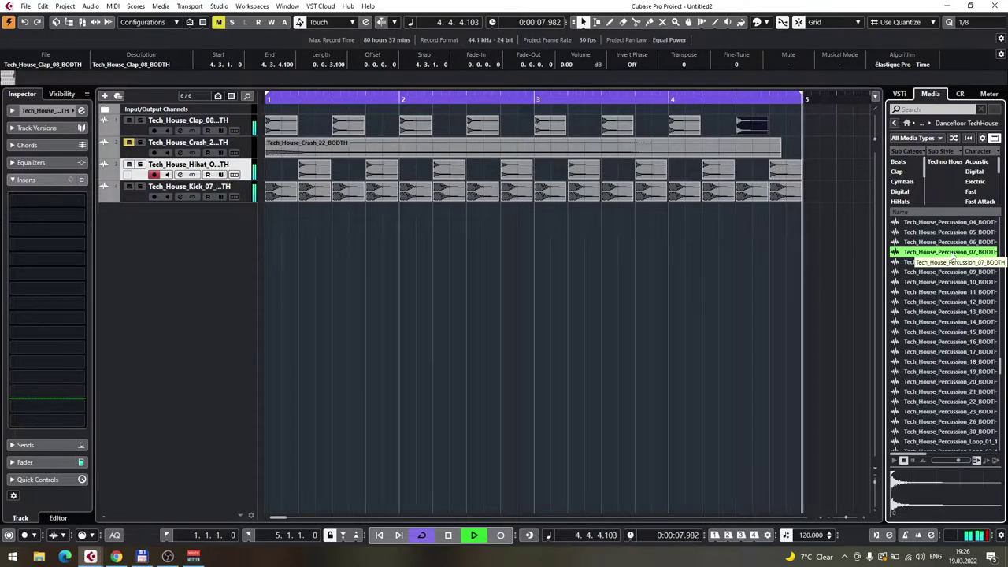
left_click_drag(952, 254, 268, 221)
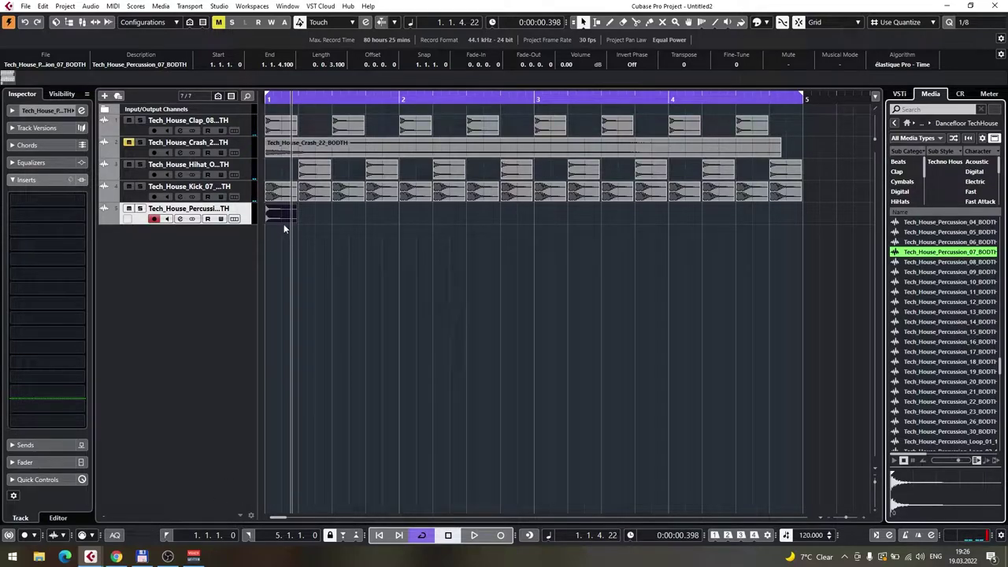
Copy the percussion event to beats 2 and 4 of bar 1 and the start of bar 2, and play the result
left_click_drag(284, 222, 307, 221)
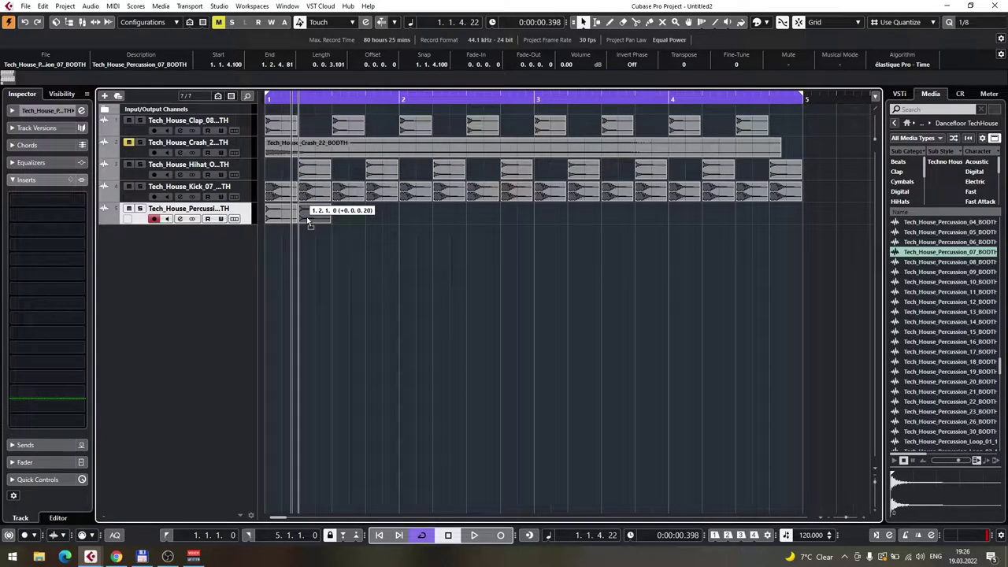
left_click_drag(307, 219, 308, 218)
scroll(313, 244, "up", 3)
scroll(313, 243, "left", 1)
scroll(423, 248, "down", 1)
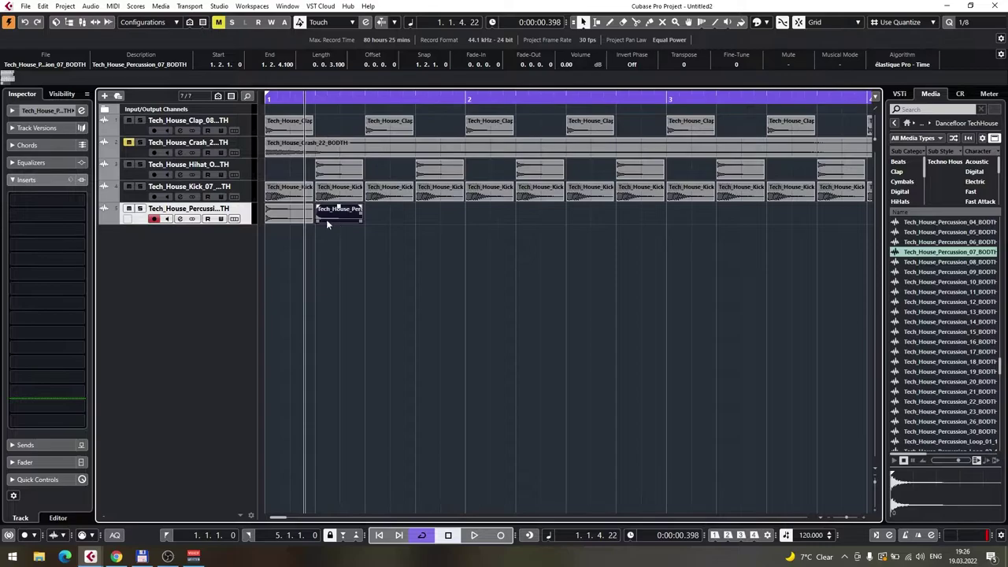
left_click_drag(377, 226, 491, 214)
key("ctrl+d")
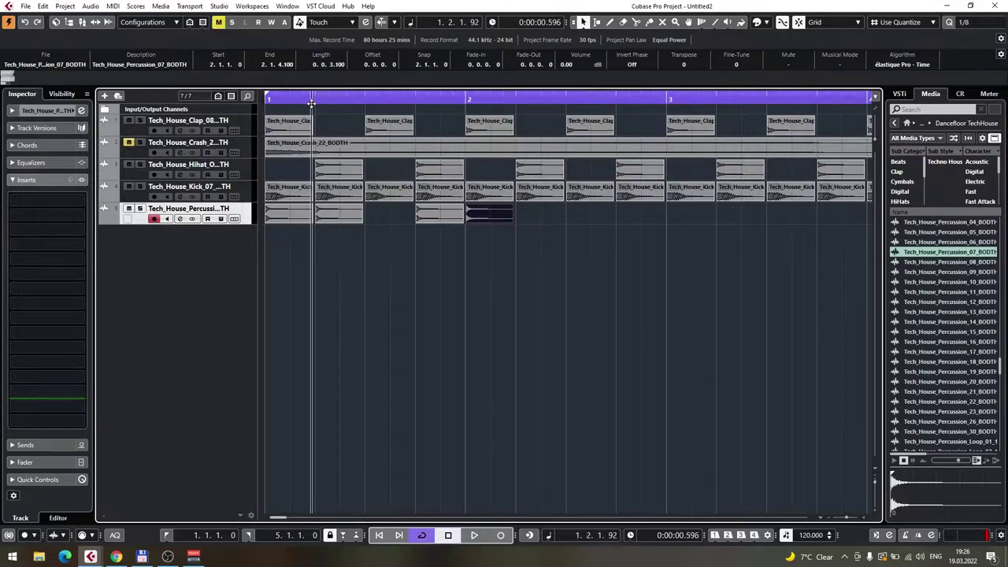
key("space")
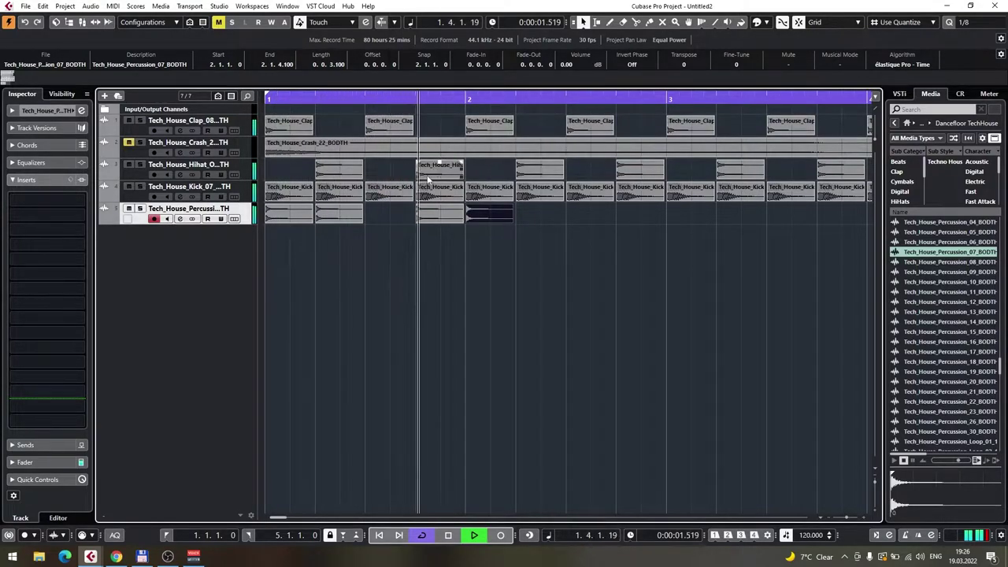
key("space")
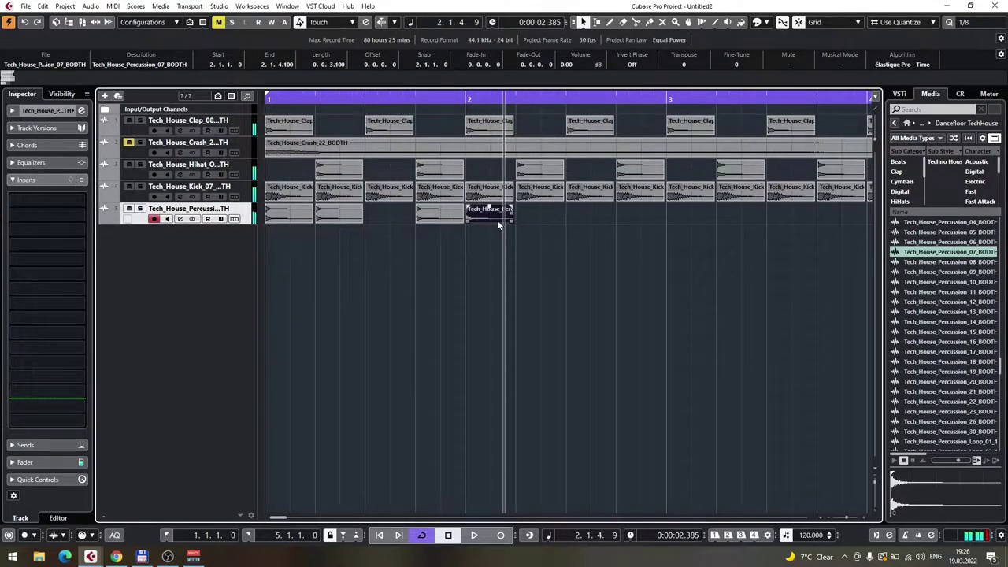
Delete the percussion events on the first beats of bars 1 and 2, and play the pattern briefly from the start
left_click(293, 222)
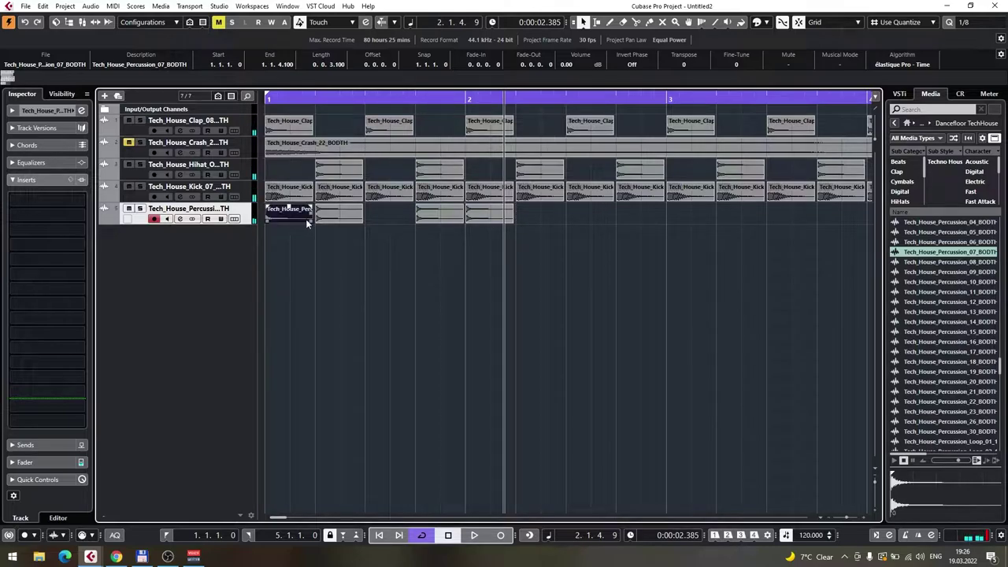
key("Delete")
left_click(486, 211)
key("Delete")
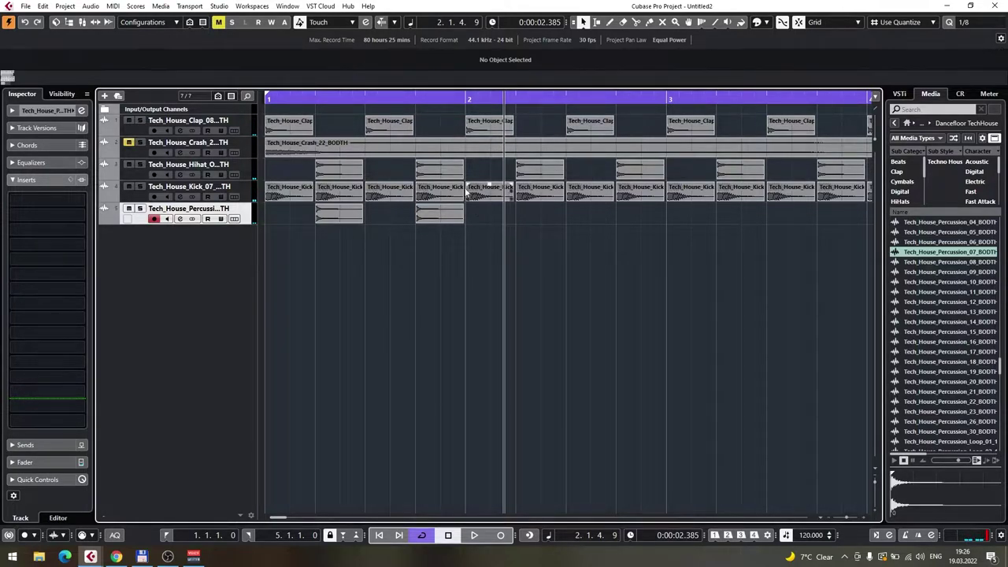
left_click_drag(352, 98, 172, 108)
key("space")
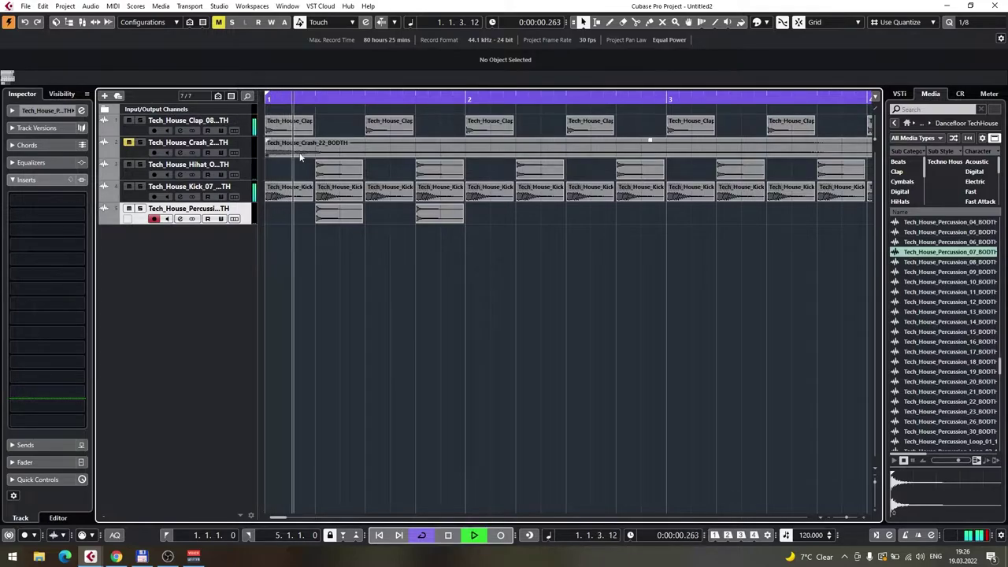
key("space")
Move the percussion event from beat 2 to the start of bar 1, and play the pattern from the beginning
left_click_drag(339, 214, 283, 215)
key("Home")
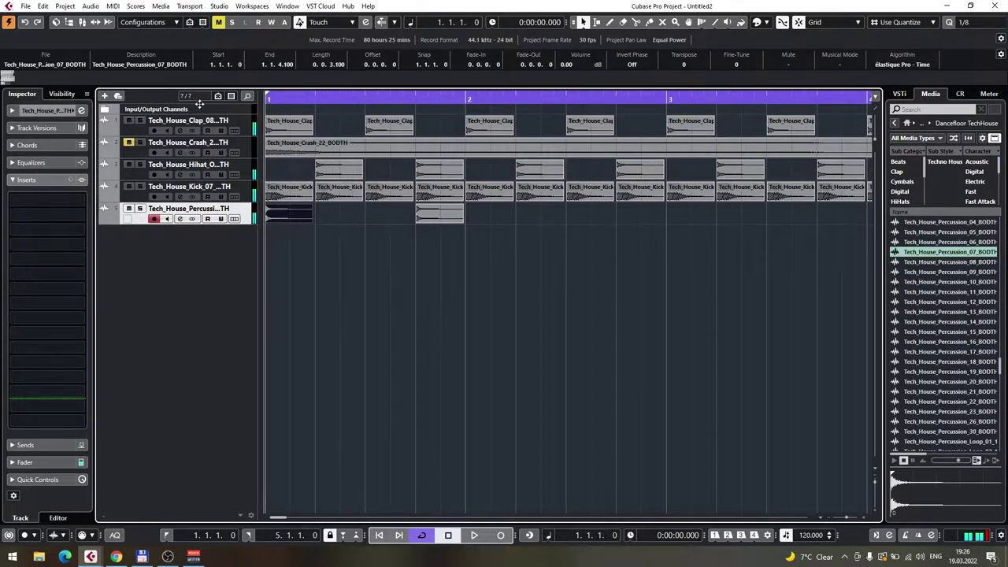
key("space")
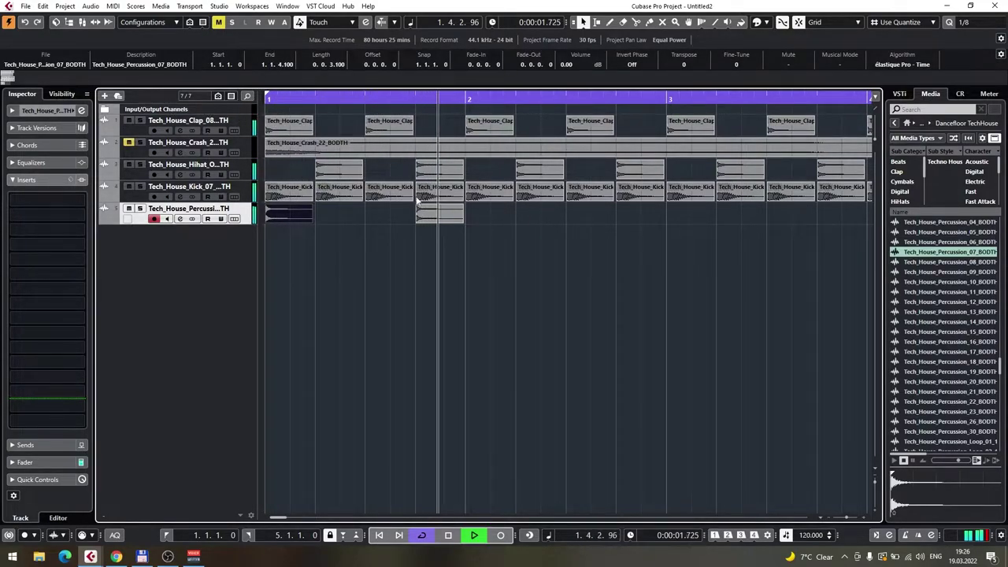
key("space")
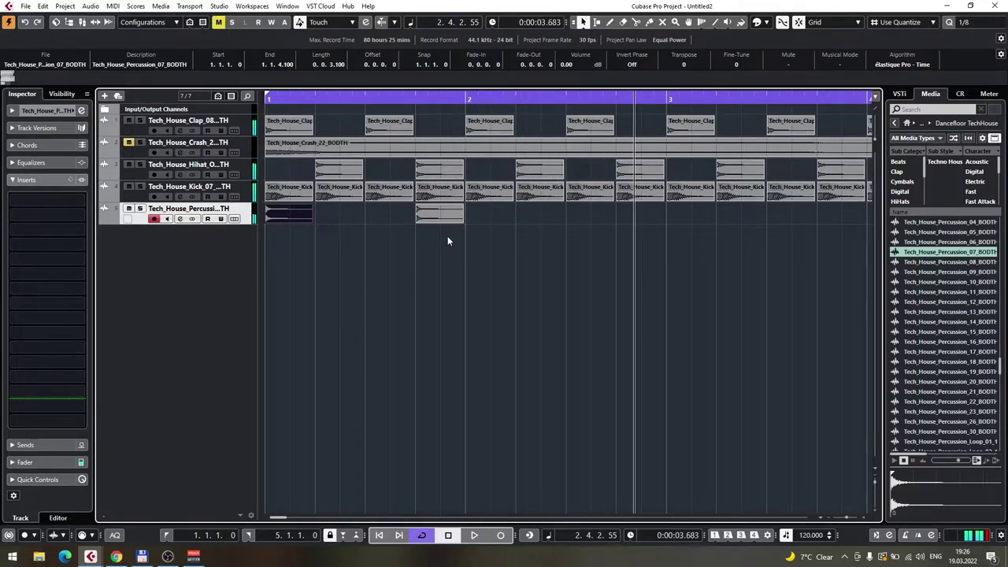
Remove the percussion track together with its events
right_click(249, 211)
left_click(335, 253)
left_click(482, 305)
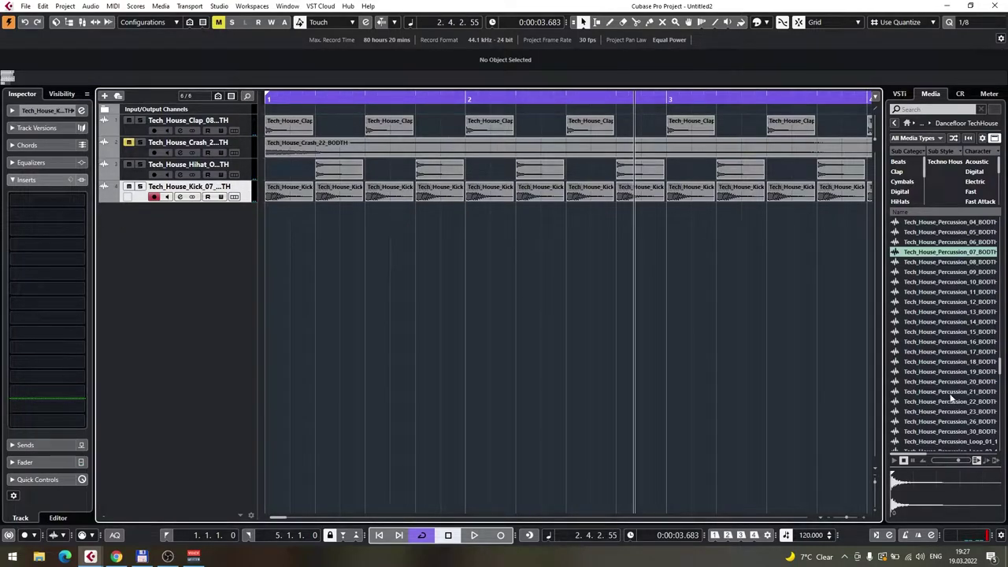
Audition percussion loops further down the sample list, including Tech_House_Percussion_Loop_17
scroll(951, 402, "down", 3)
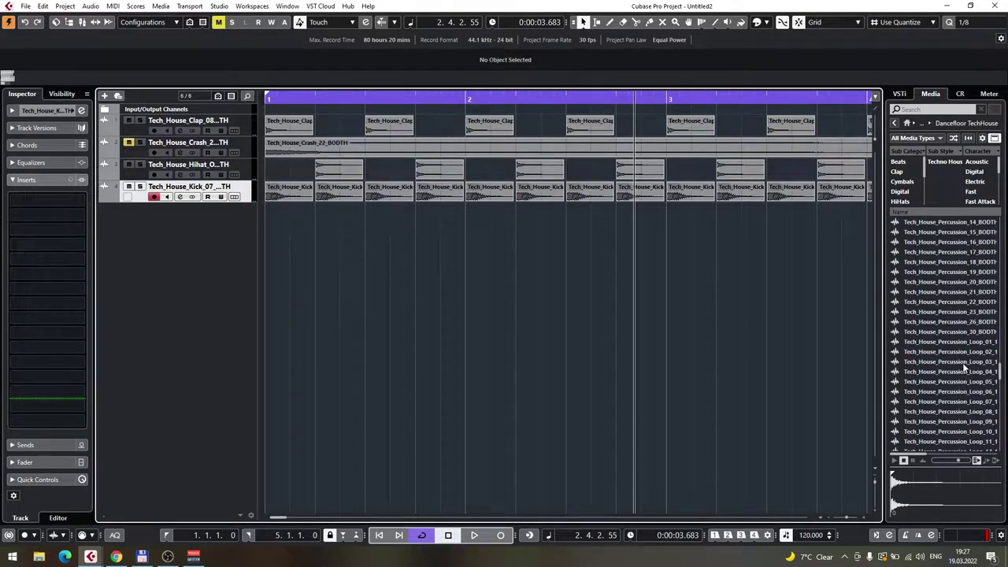
scroll(961, 351, "down", 4)
left_click(961, 344)
left_click(951, 372)
scroll(957, 370, "down", 2)
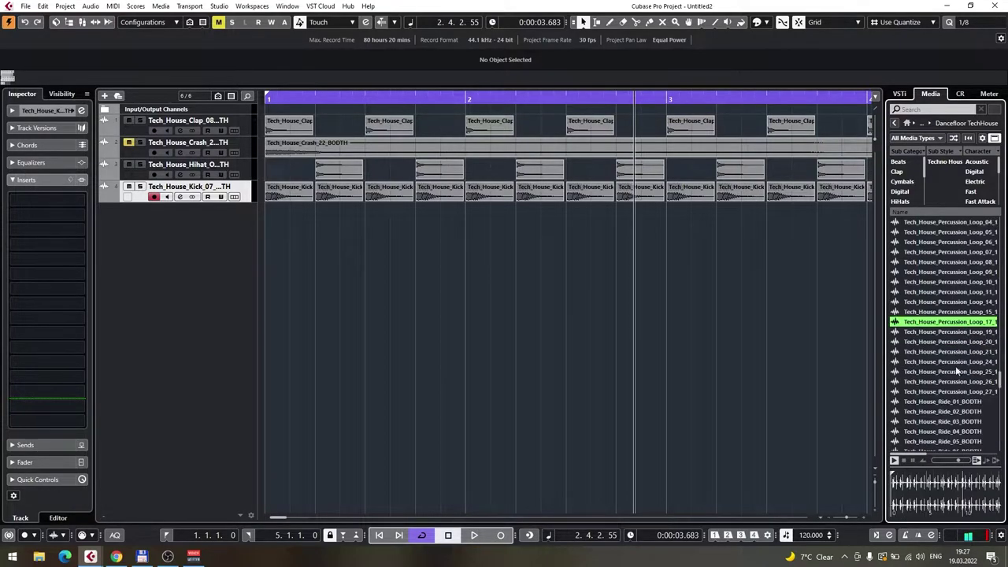
Audition the ride samples in the list, from Tech_House_Ride_01_BODTH to Tech_House_Ride_21_BODTH
left_click(956, 401)
left_click(957, 421)
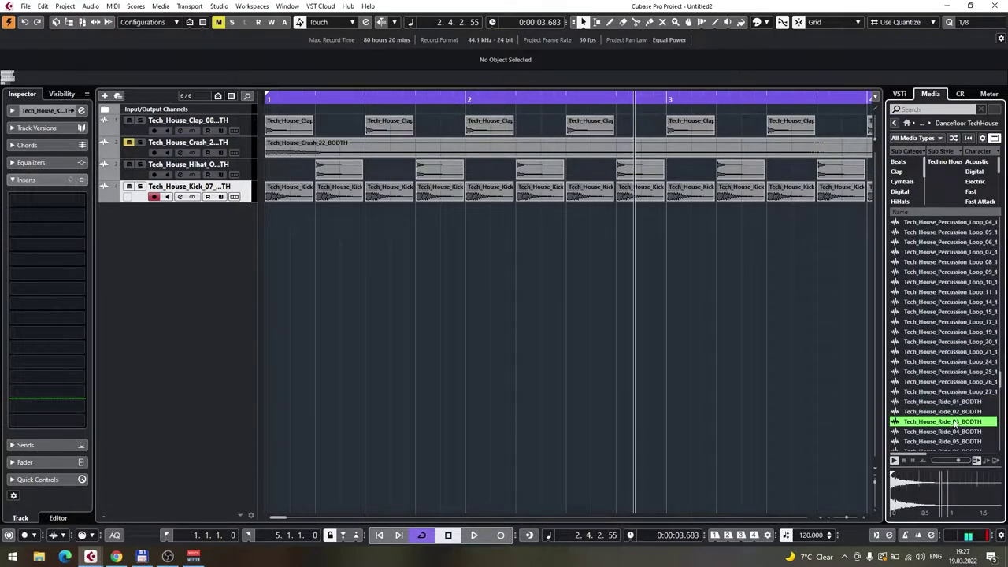
scroll(958, 409, "down", 3)
left_click(951, 344)
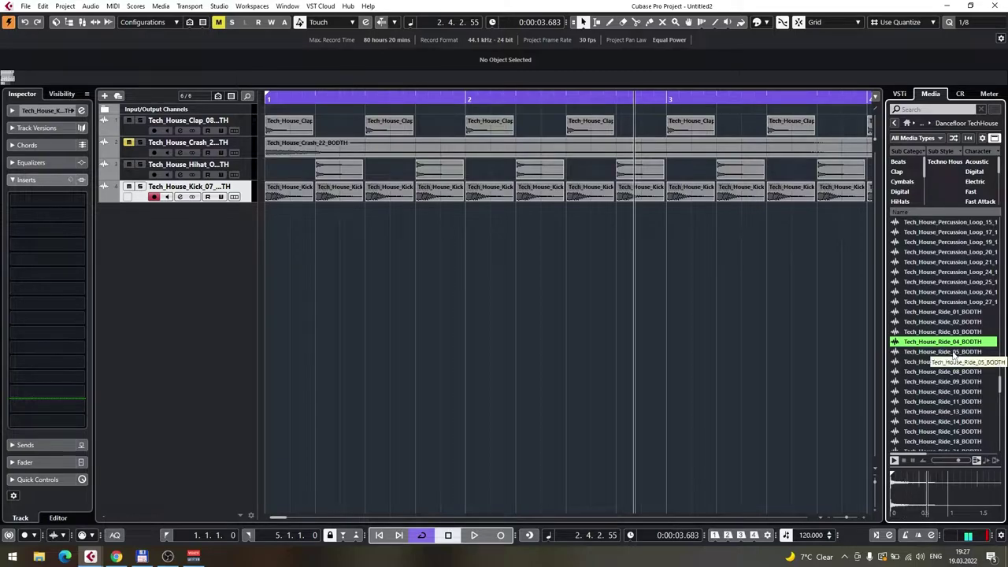
left_click(954, 353)
left_click(958, 334)
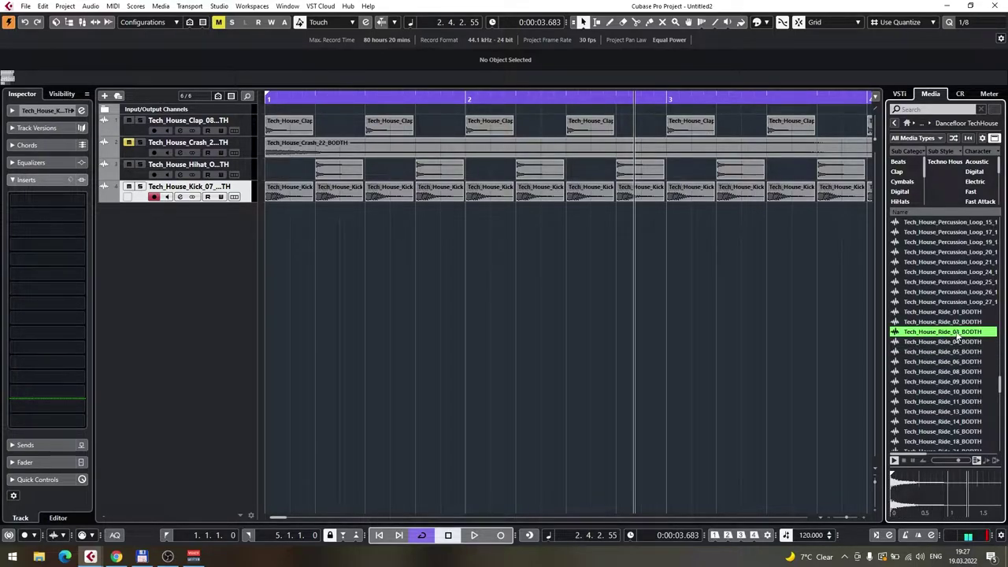
left_click(954, 392)
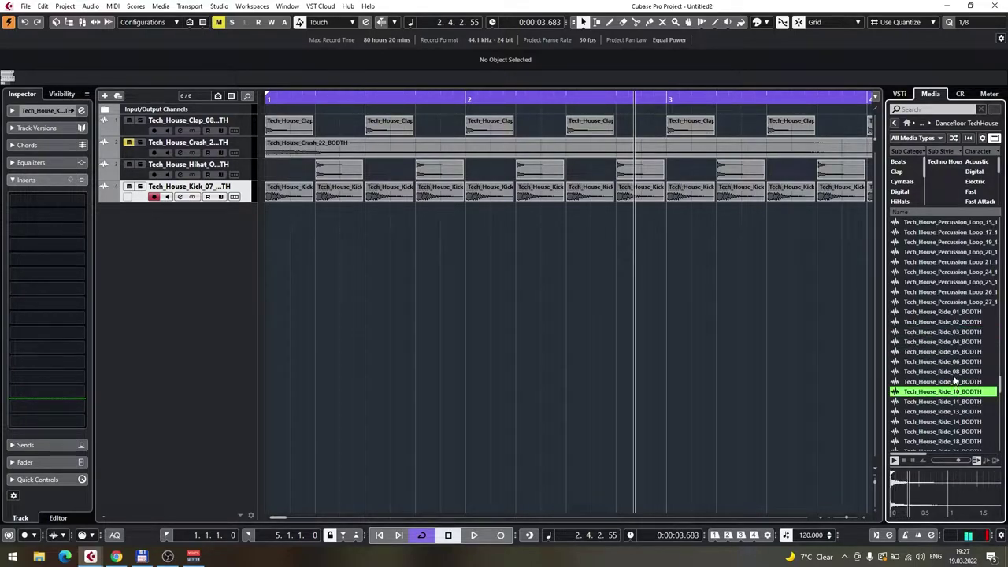
left_click(955, 374)
left_click(957, 364)
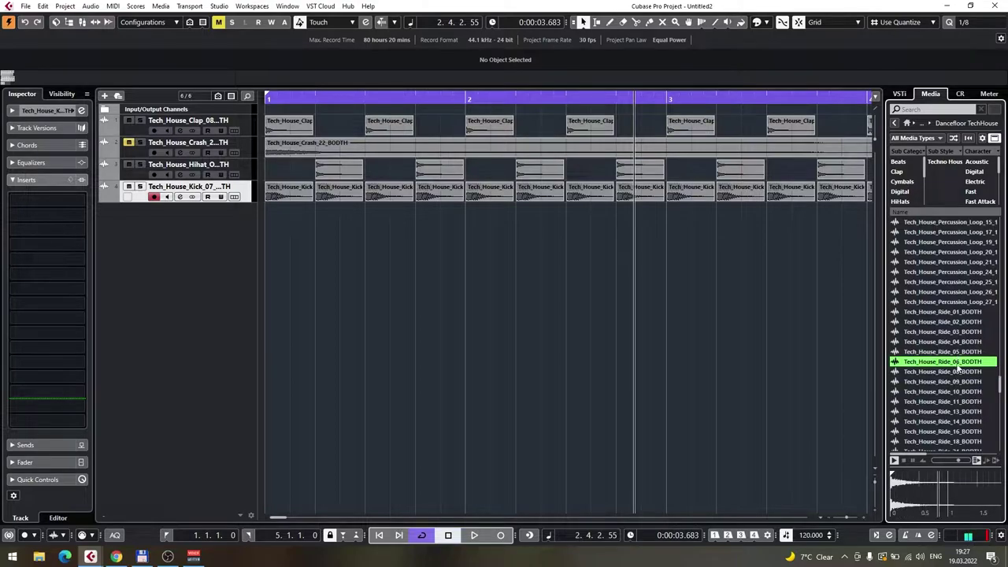
left_click(952, 414)
left_click(952, 431)
scroll(952, 432, "down", 3)
left_click(957, 402)
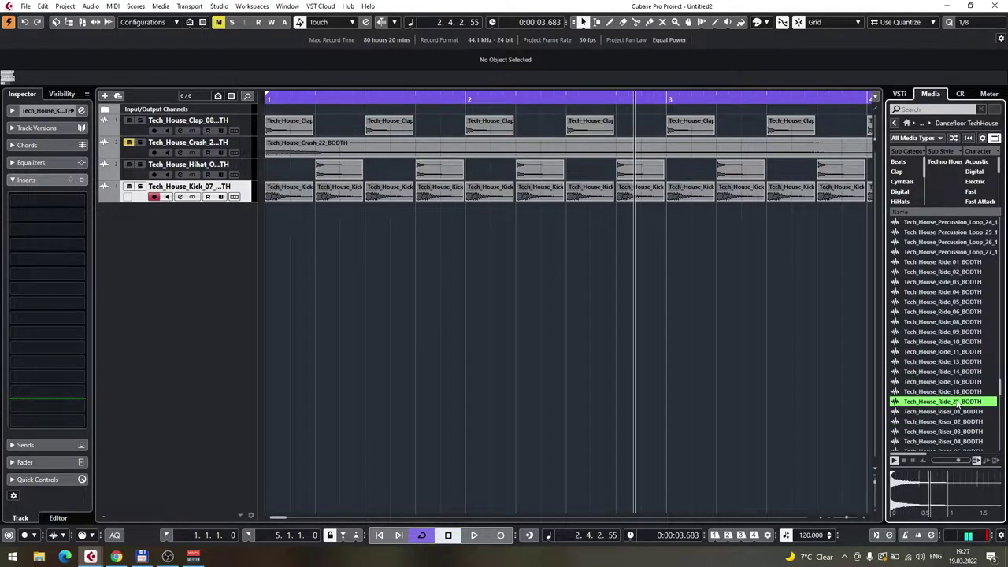
Audition risers 01, 04 and 03, and place Tech_House_Riser_03_BODTH on a new track at the start of bar 1
left_click(959, 410)
scroll(959, 408, "down", 3)
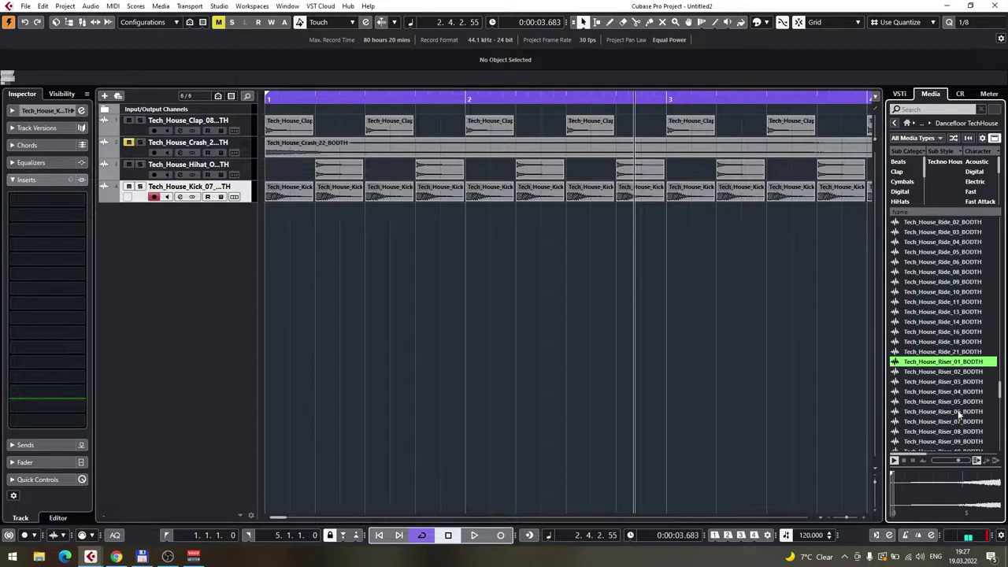
left_click(953, 392)
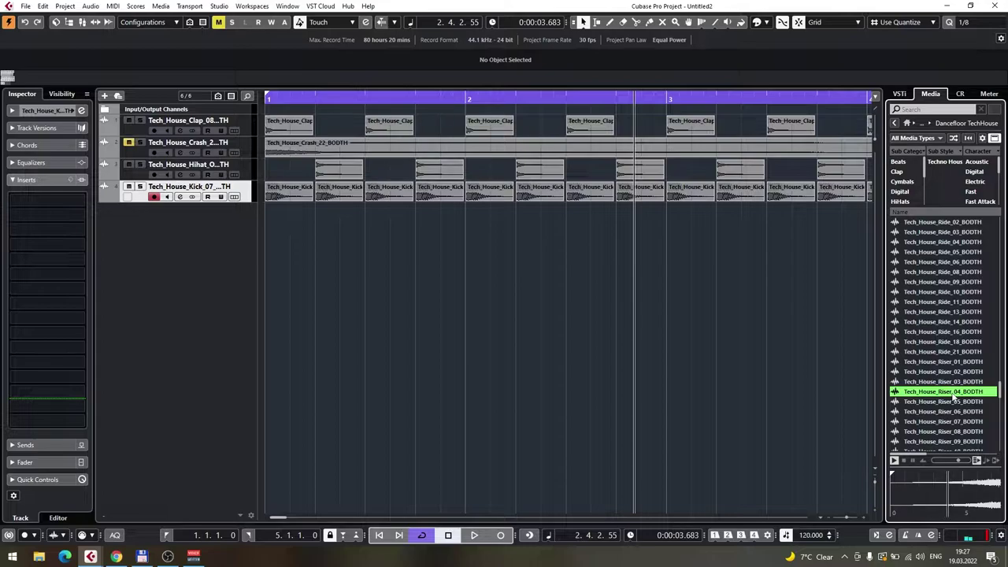
left_click(954, 384)
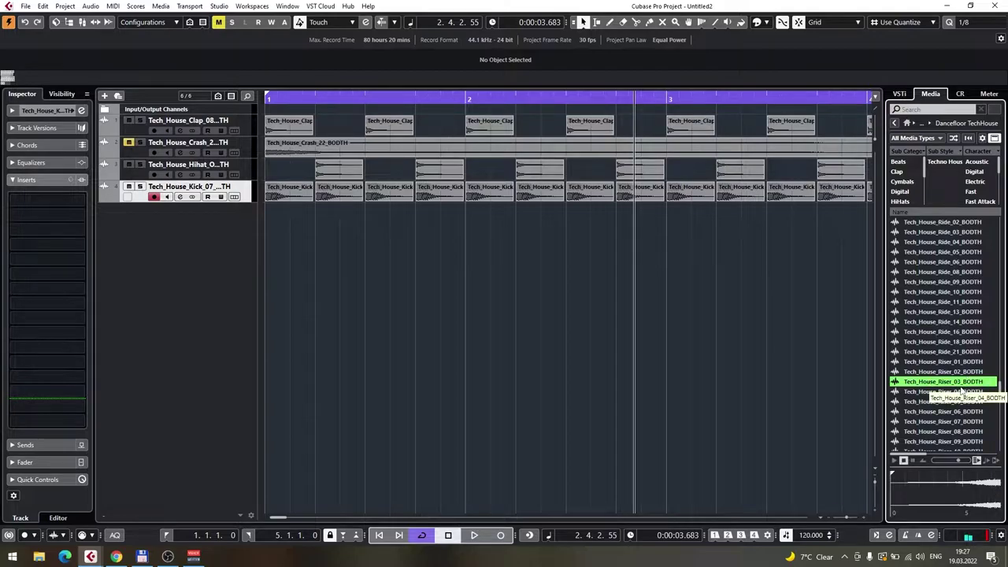
left_click_drag(951, 386, 276, 227)
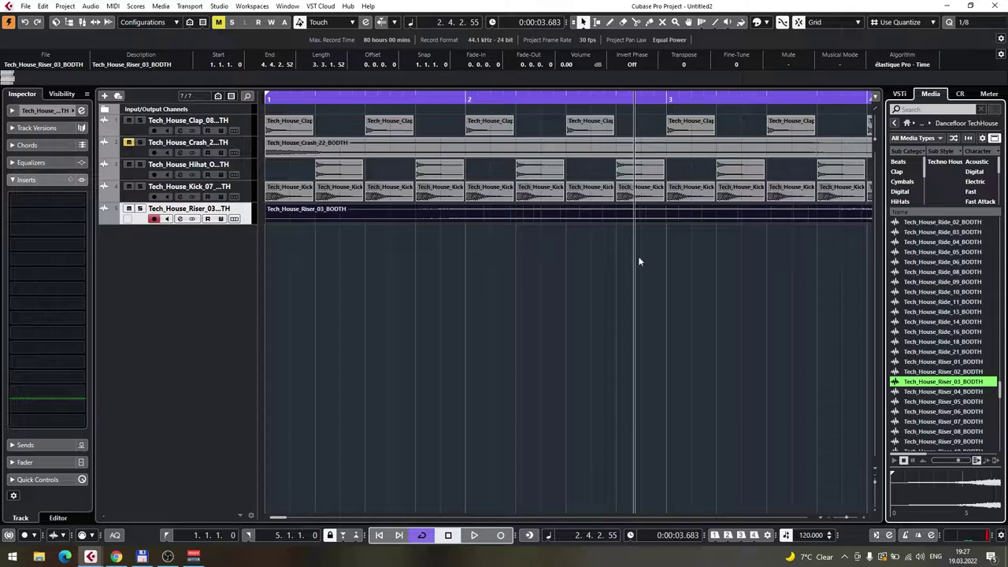
Enable Musical Mode for the riser event in the sample editor, close the editor and mute the riser track
left_click_drag(749, 282, 587, 305)
scroll(587, 300, "down", 3)
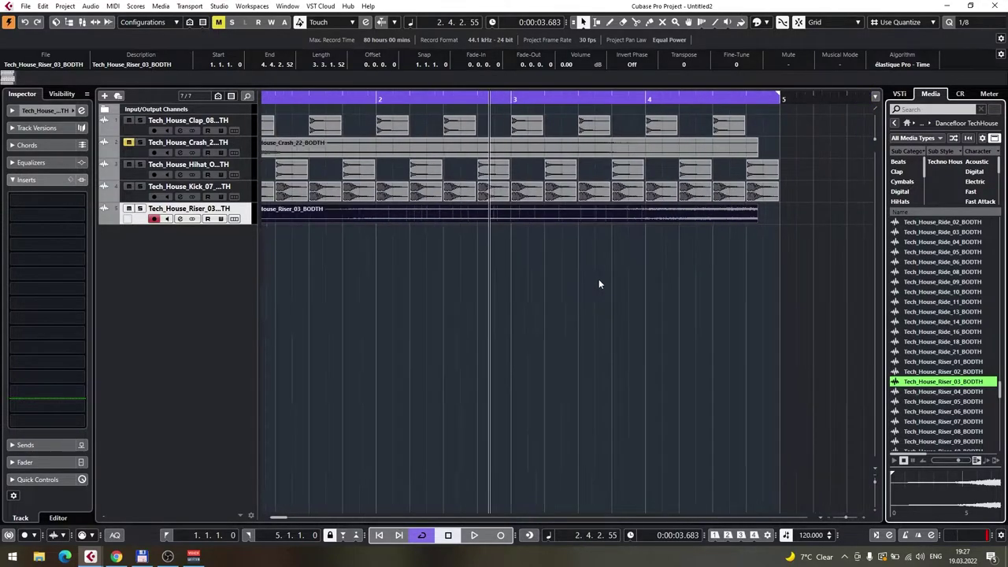
double_click(563, 216)
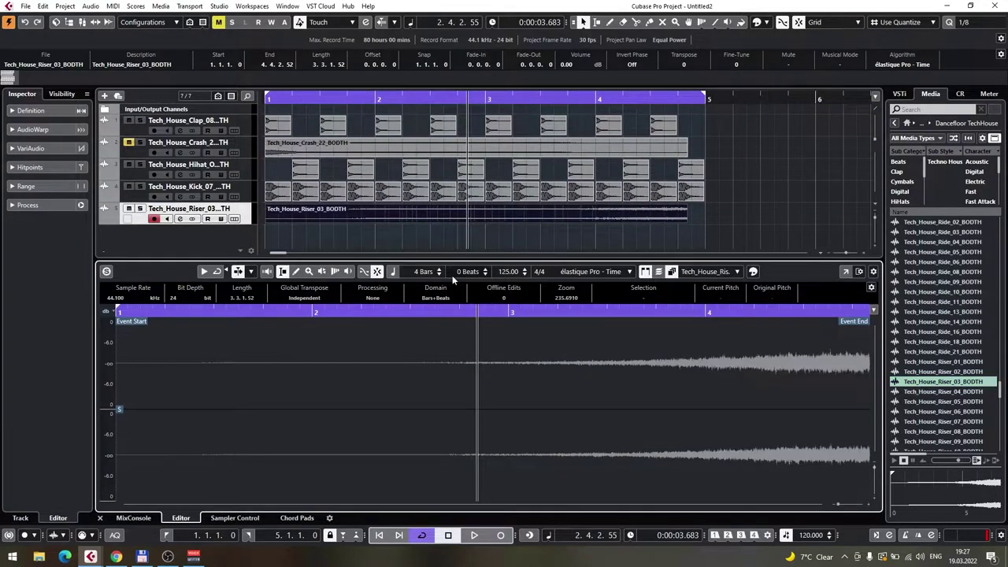
left_click(393, 271)
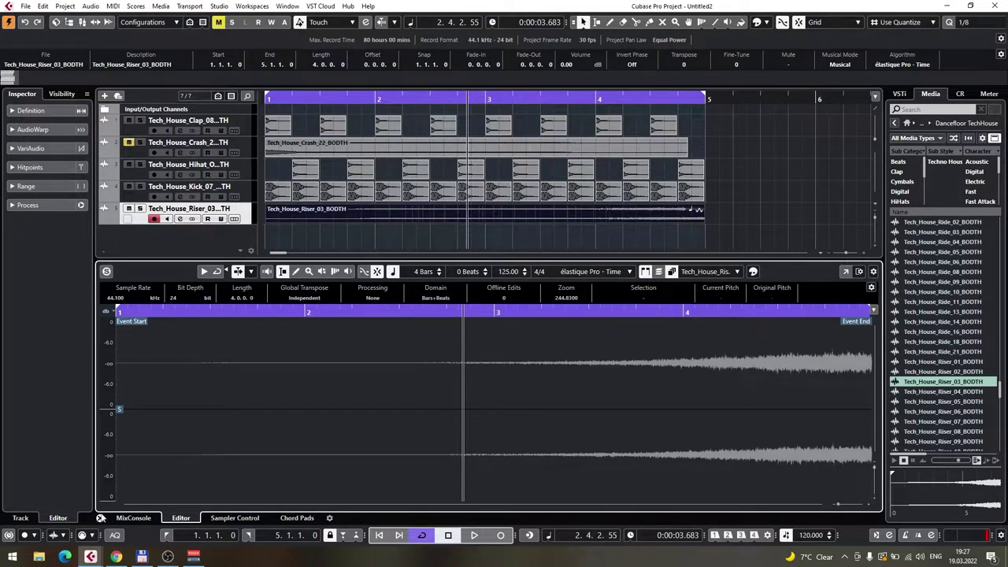
left_click(101, 517)
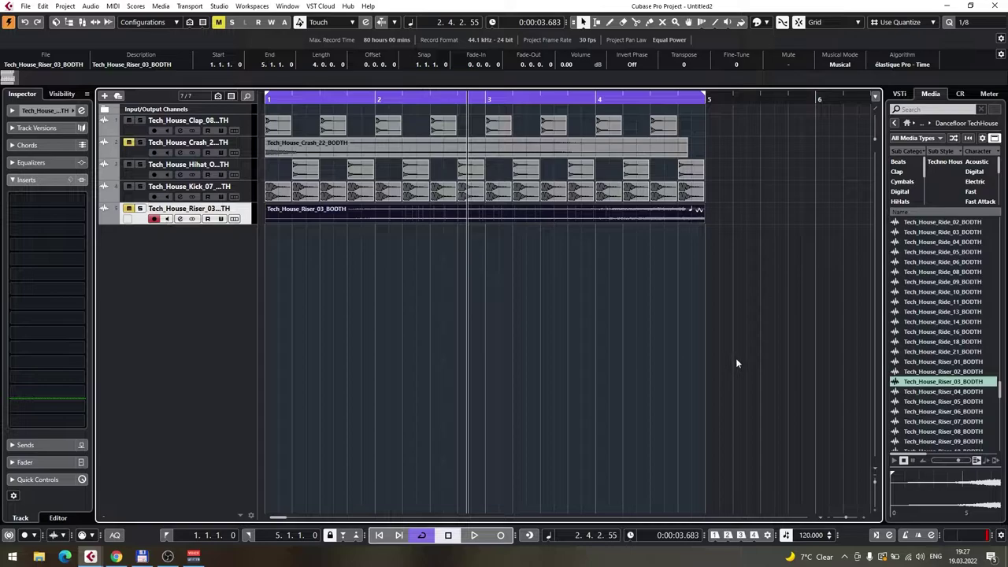
Audition the snare samples Tech_House_Snare_01_BODTH through Tech_House_Snare_09_BODTH one after another
scroll(926, 371, "down", 3)
scroll(962, 402, "down", 2)
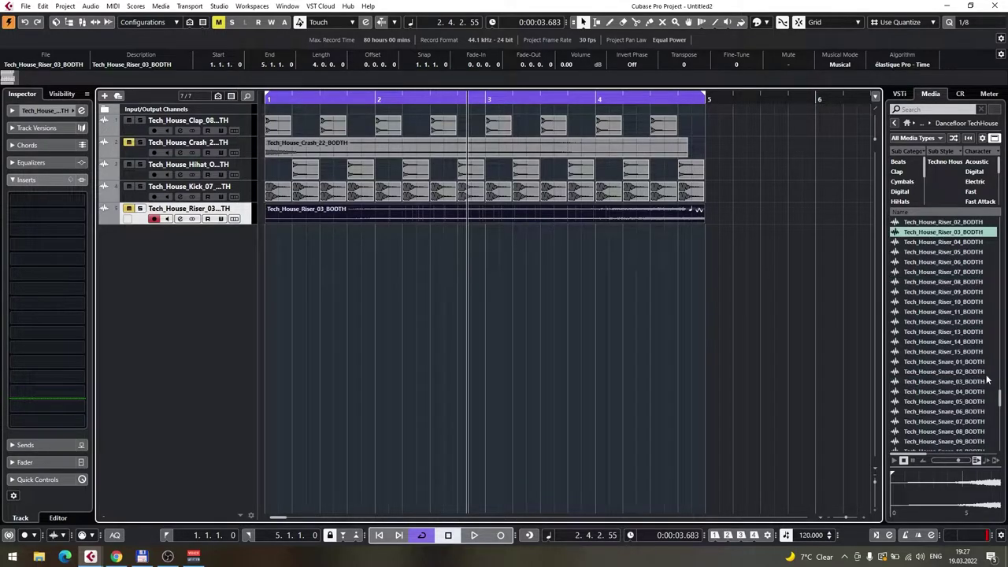
left_click(961, 363)
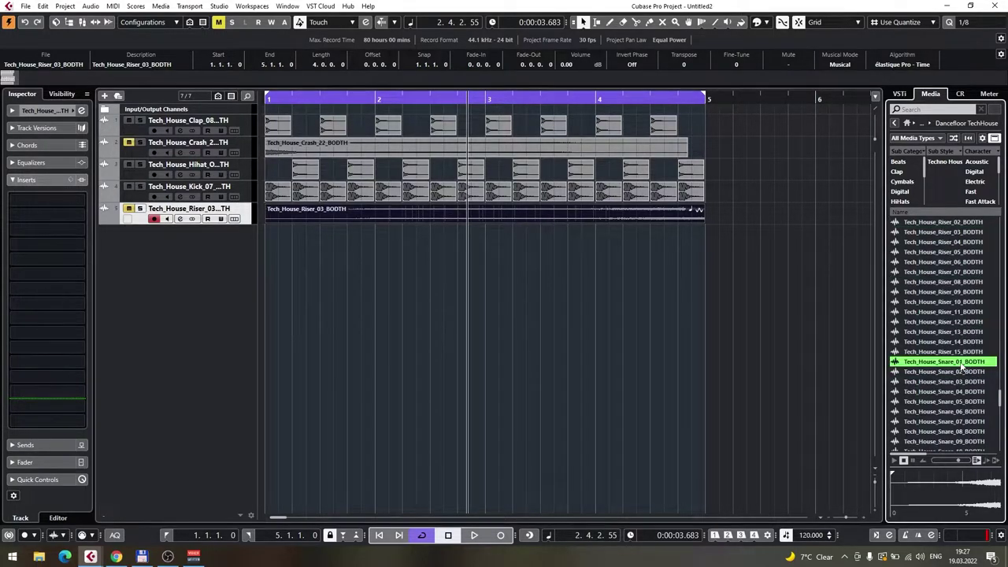
left_click(959, 372)
left_click(961, 382)
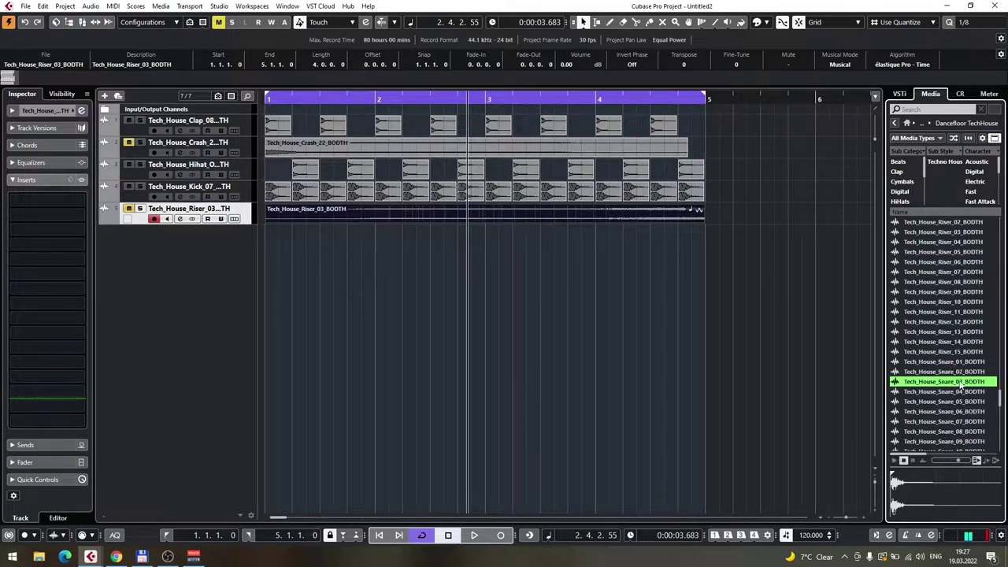
left_click(959, 394)
left_click(959, 403)
left_click(961, 413)
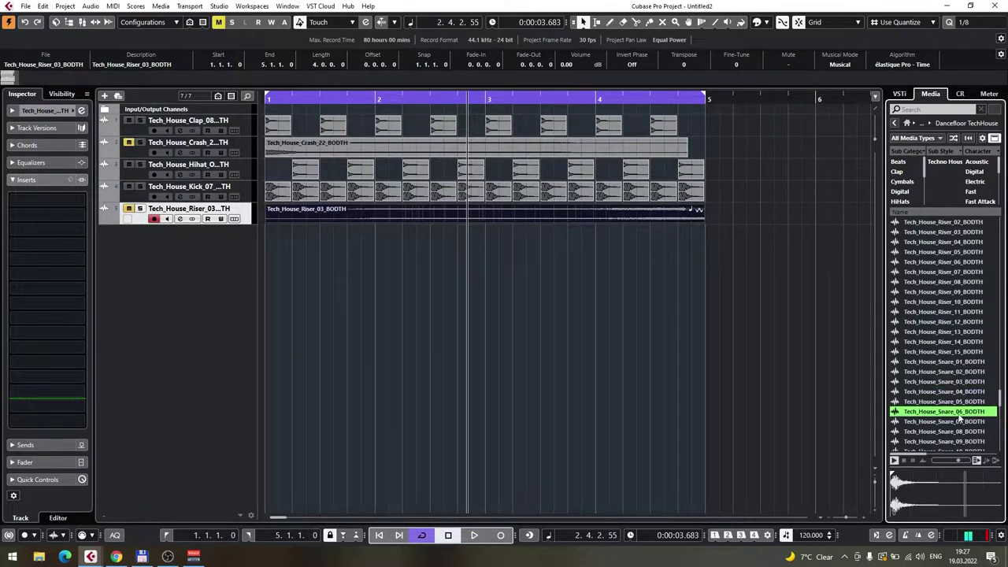
left_click(960, 422)
left_click(961, 431)
left_click(963, 442)
Audition the snare samples from Tech_House_Snare_11_BODTH to Tech_House_Snare_14_BODTH and compare them
scroll(977, 408, "down", 3)
left_click(963, 371)
left_click(961, 381)
left_click(957, 391)
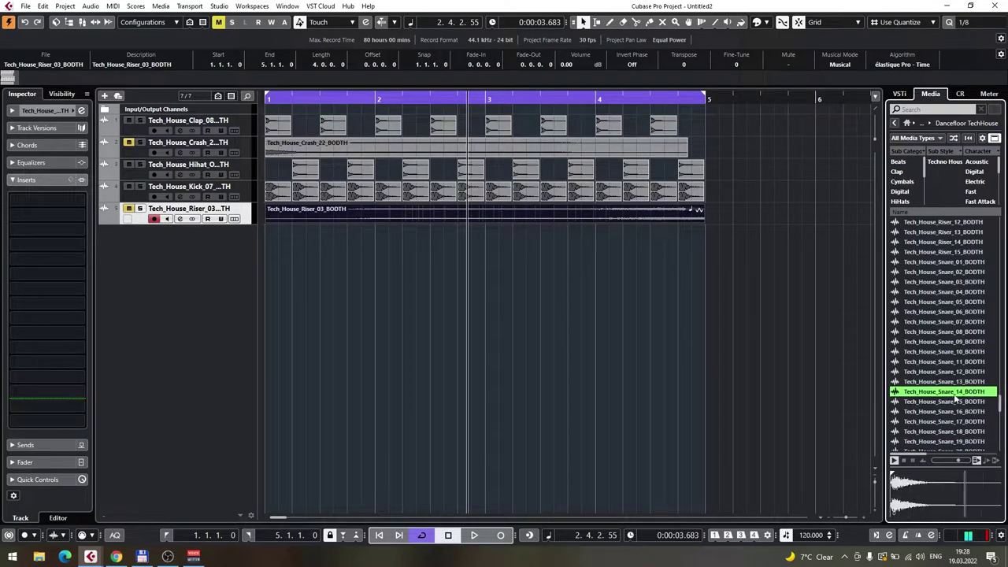
left_click(958, 361)
left_click(951, 392)
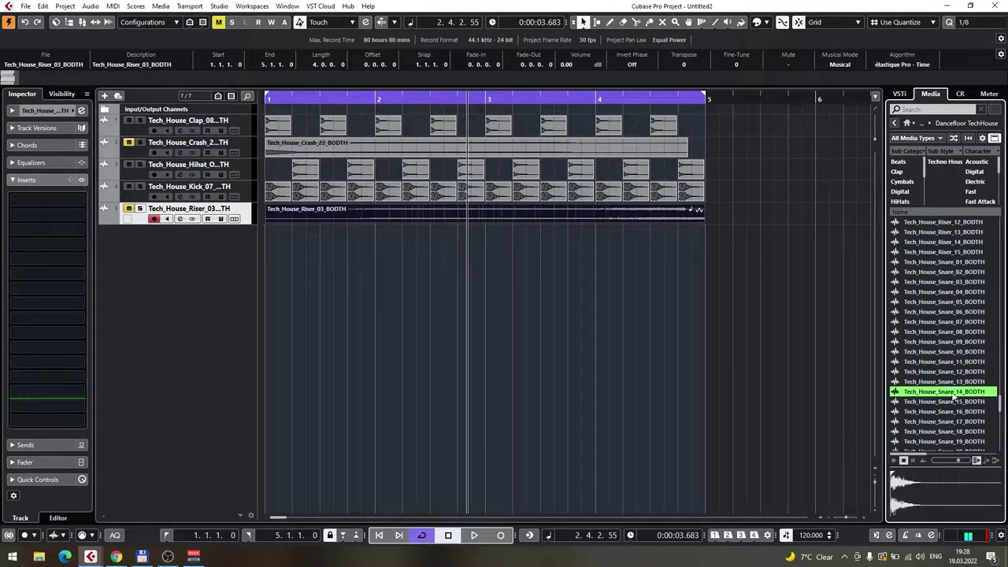
Audition further snare samples between Tech_House_Snare_15_BODTH and Tech_House_Snare_29_BODTH
scroll(958, 417, "down", 4)
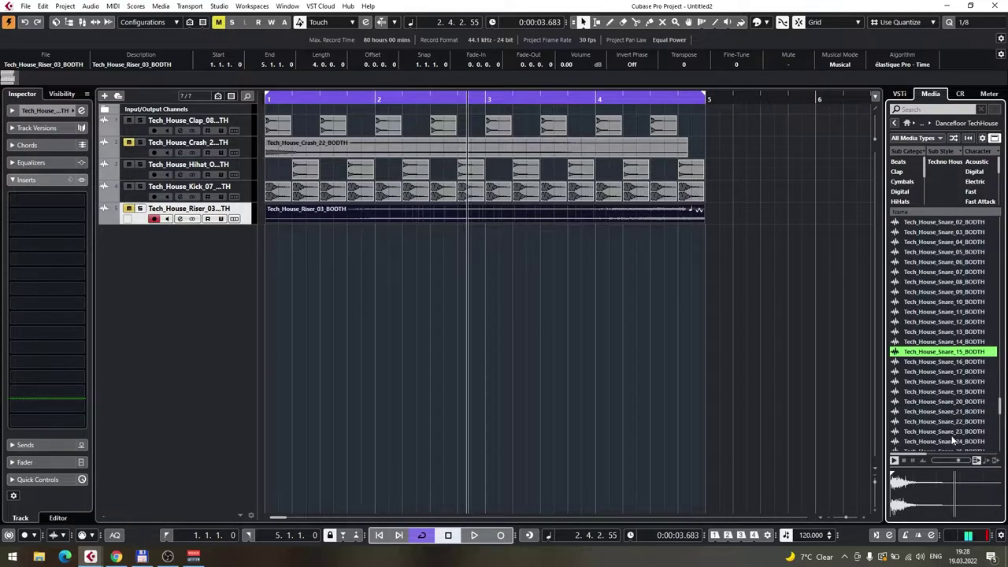
left_click(956, 382)
left_click(950, 392)
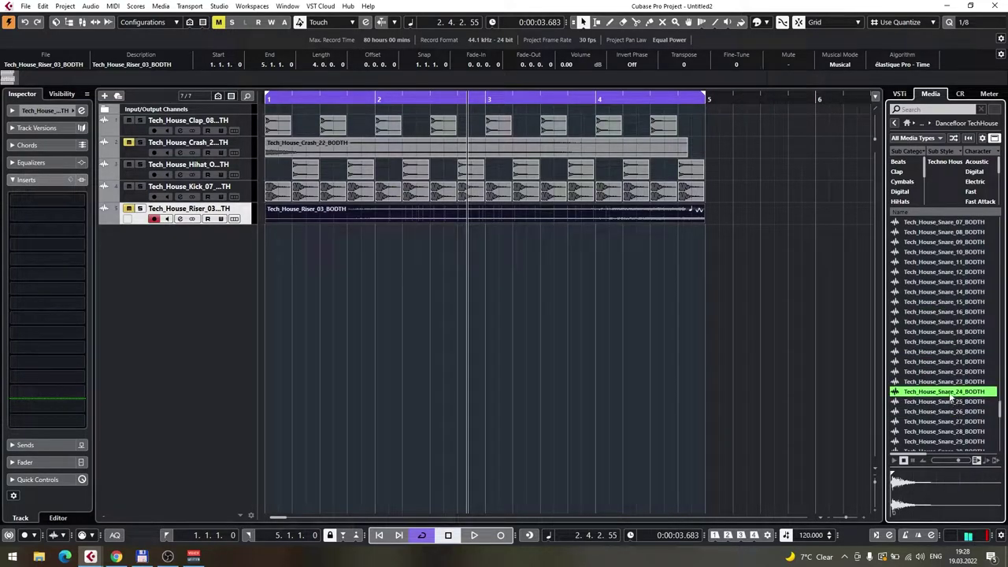
left_click(952, 404)
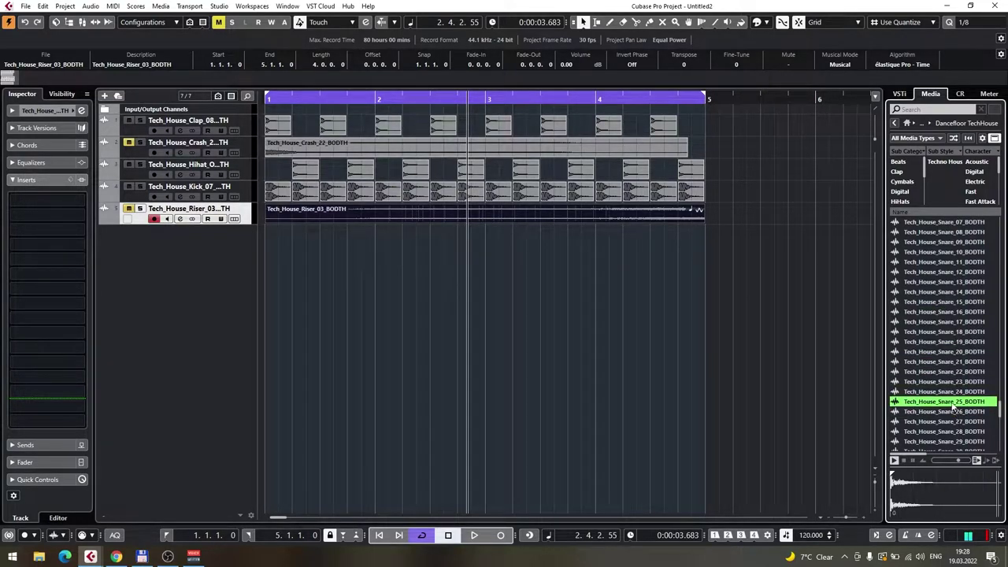
left_click(951, 444)
left_click(952, 432)
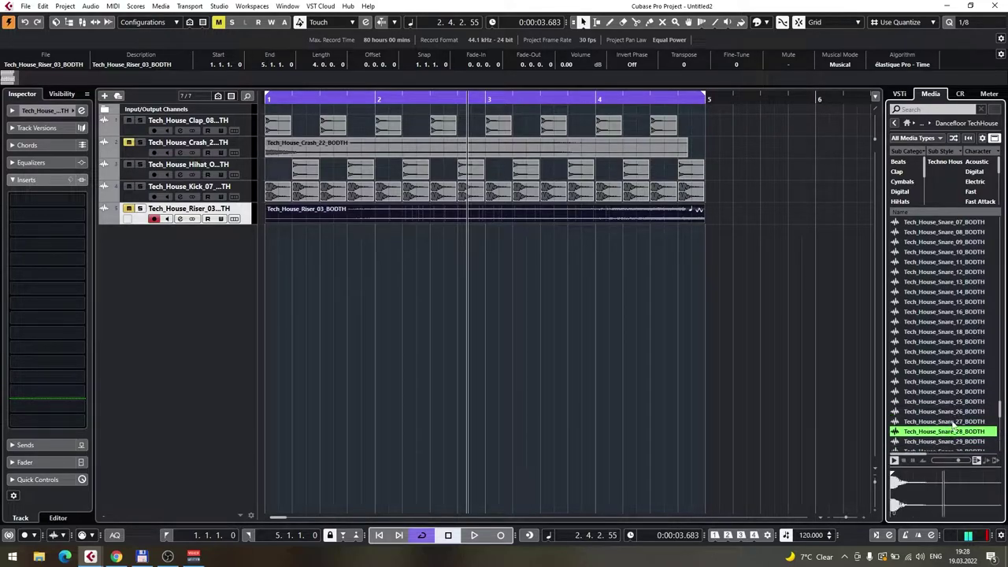
left_click(953, 422)
scroll(966, 388, "down", 3)
left_click(952, 343)
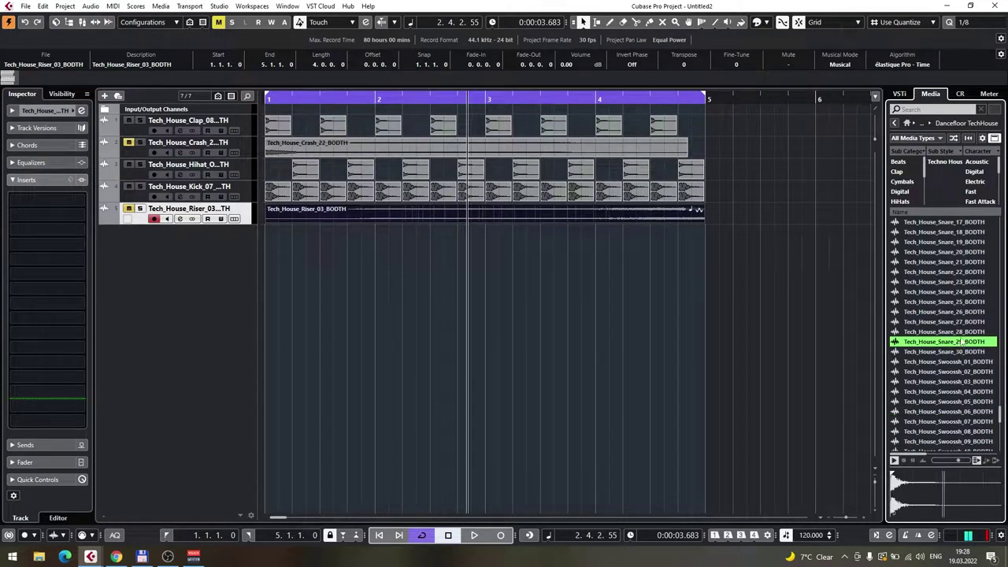
Compare the earlier snares again, including 08, 02 and 03, and place Tech_House_Snare_03_BODTH on a new track at the start of bar 1
scroll(957, 315, "up", 3)
left_click(955, 262)
scroll(954, 268, "up", 2)
left_click(957, 284)
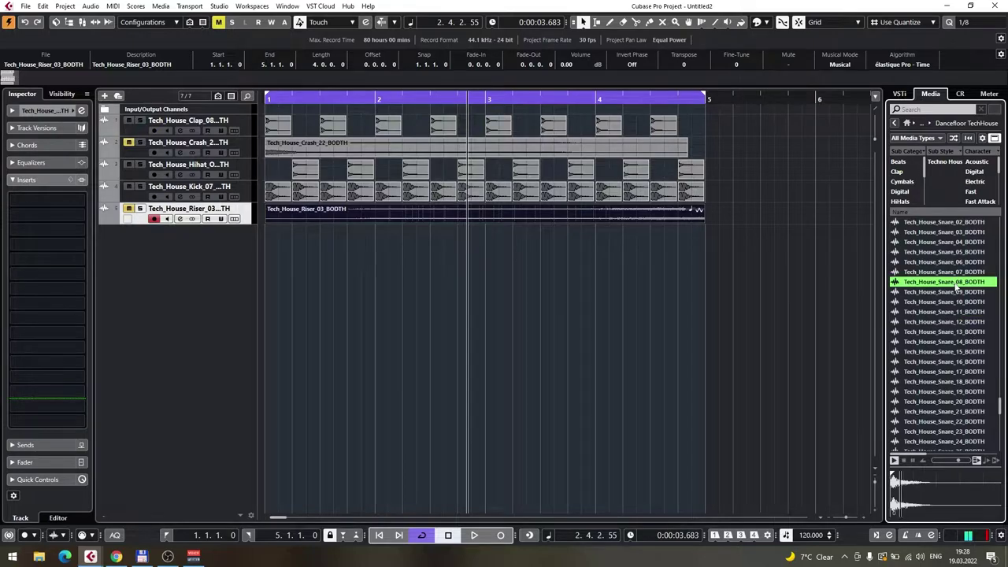
left_click(957, 252)
scroll(953, 271, "up", 3)
left_click(953, 284)
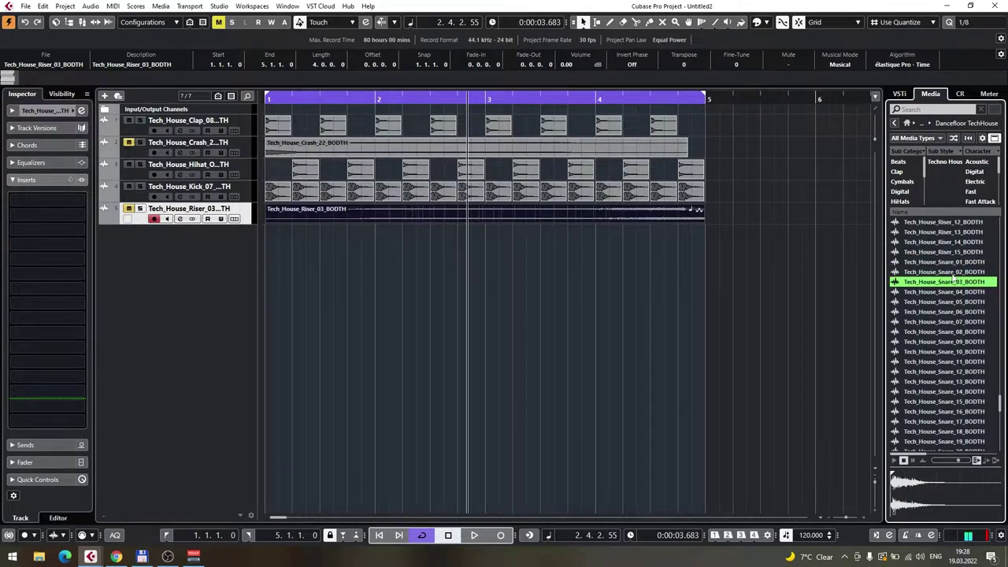
left_click(954, 272)
left_click(953, 282)
left_click_drag(944, 290, 280, 238)
Play the pattern from the start and make three copies of the snare event in bar 1, placing the second copy at 1.3.3
left_click_drag(304, 101, 211, 99)
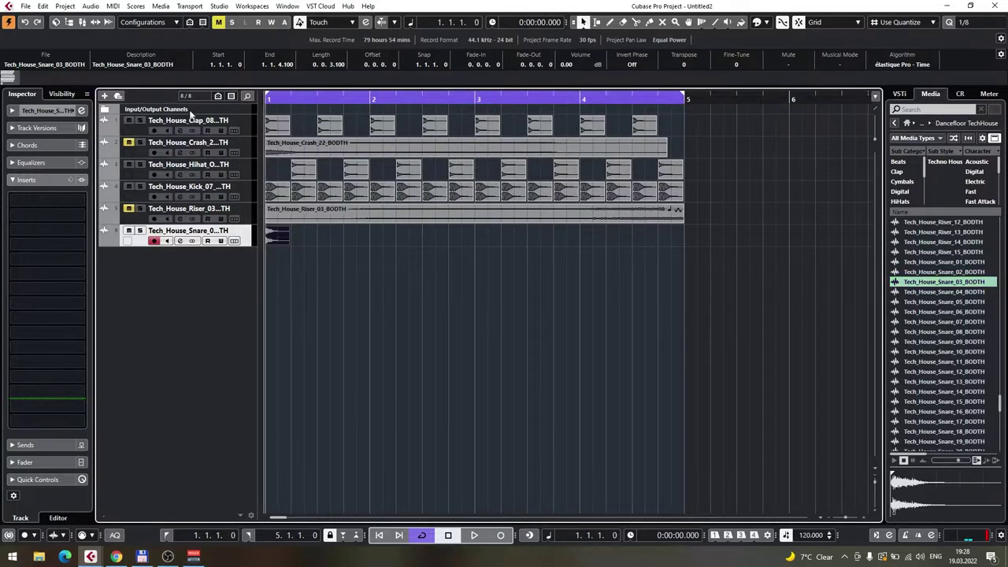
key("space")
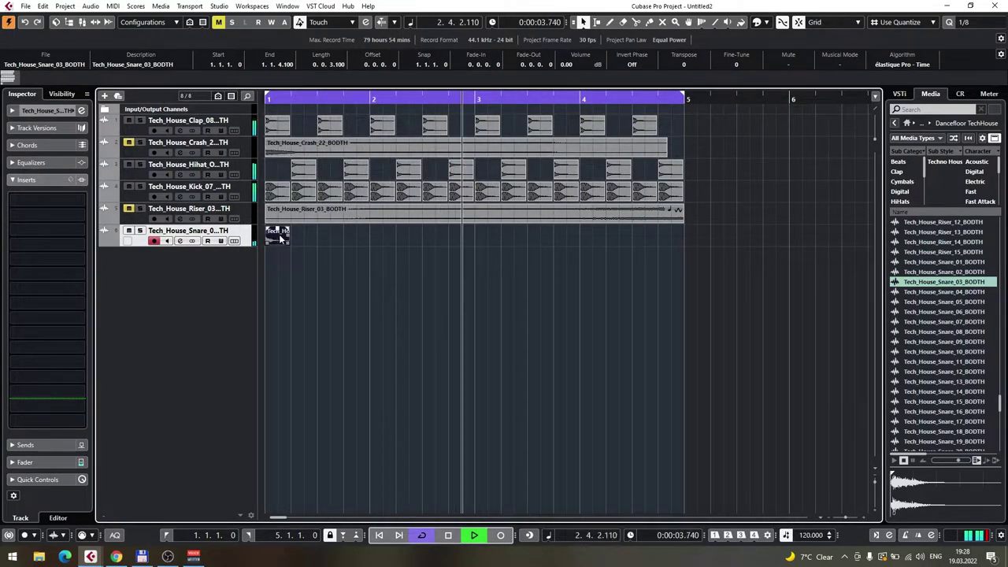
mouse_move(279, 238)
left_mouse_down()
mouse_move(304, 242)
mouse_move(294, 243)
left_mouse_up()
key("h")
key("h")
key("h")
key("ctrl+d")
left_click_drag(425, 236, 463, 241)
key("ctrl+d")
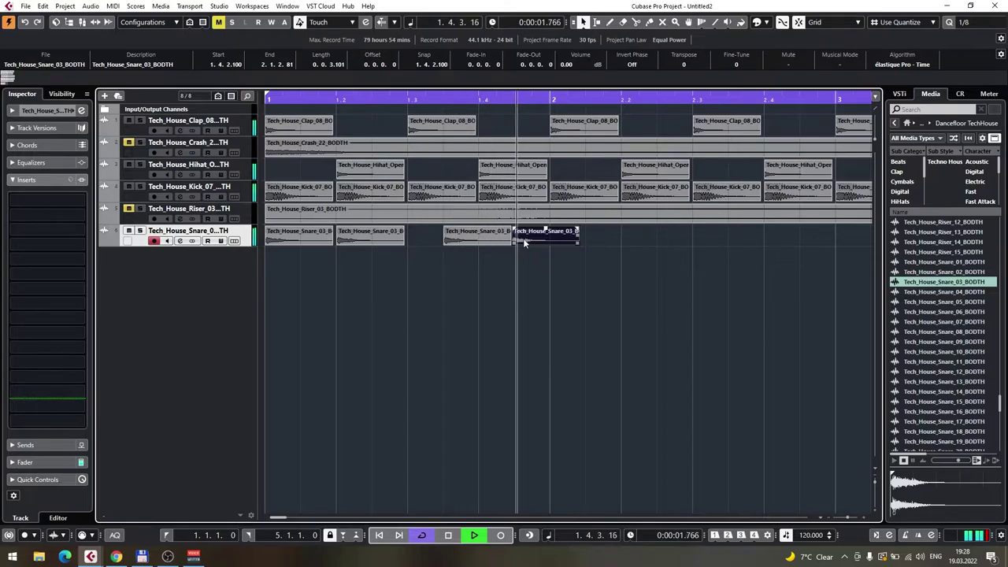
Move the last snare copy to 1.4.3 and align the second snare event with beat 2 of bar 1
left_click_drag(526, 242, 545, 244)
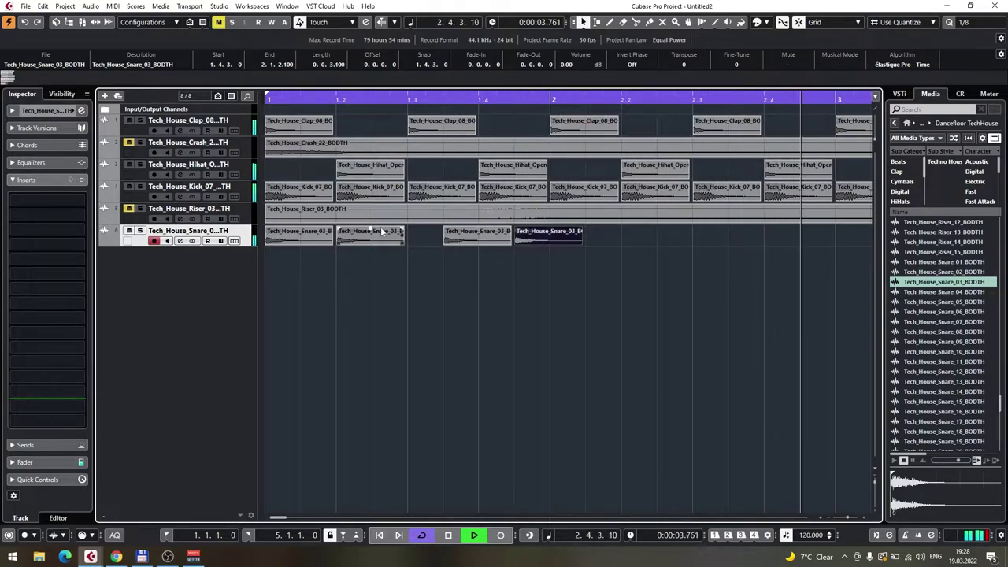
mouse_move(352, 235)
left_mouse_down()
mouse_move(385, 238)
mouse_move(368, 233)
left_mouse_up()
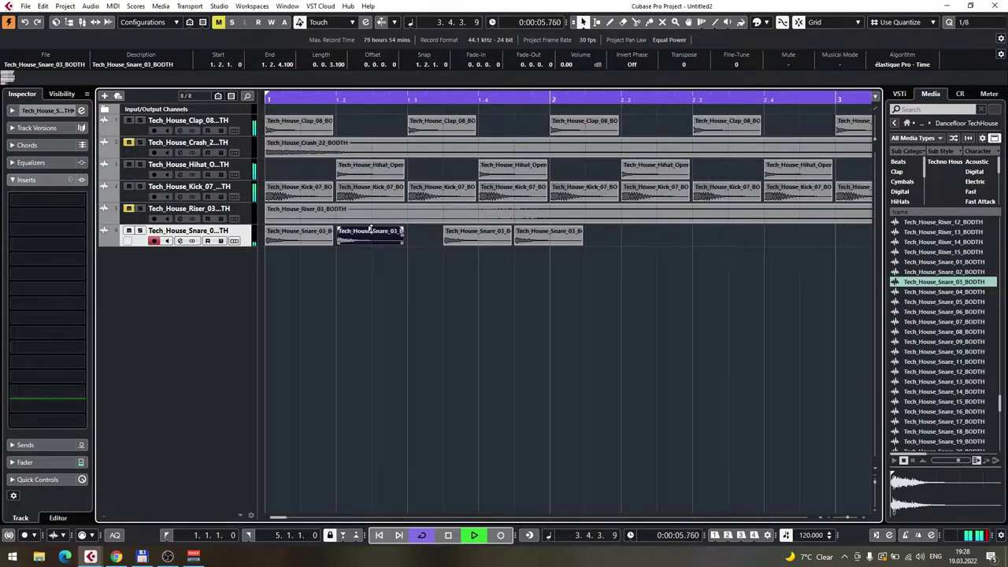
key("g")
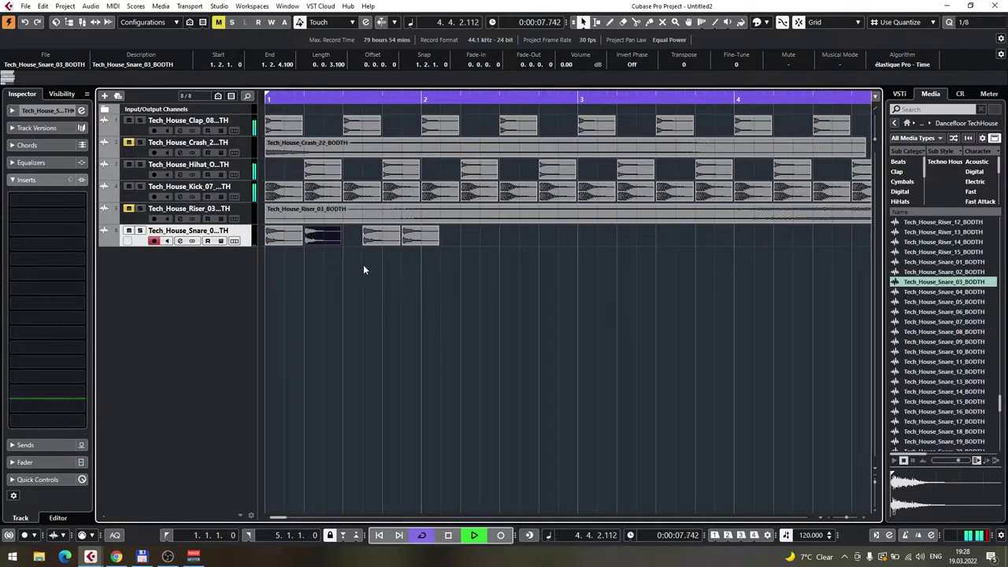
Reposition the snare events following the first one so that they start at 1.2.3, 1.4.1 and 2.3.1
left_click(377, 267)
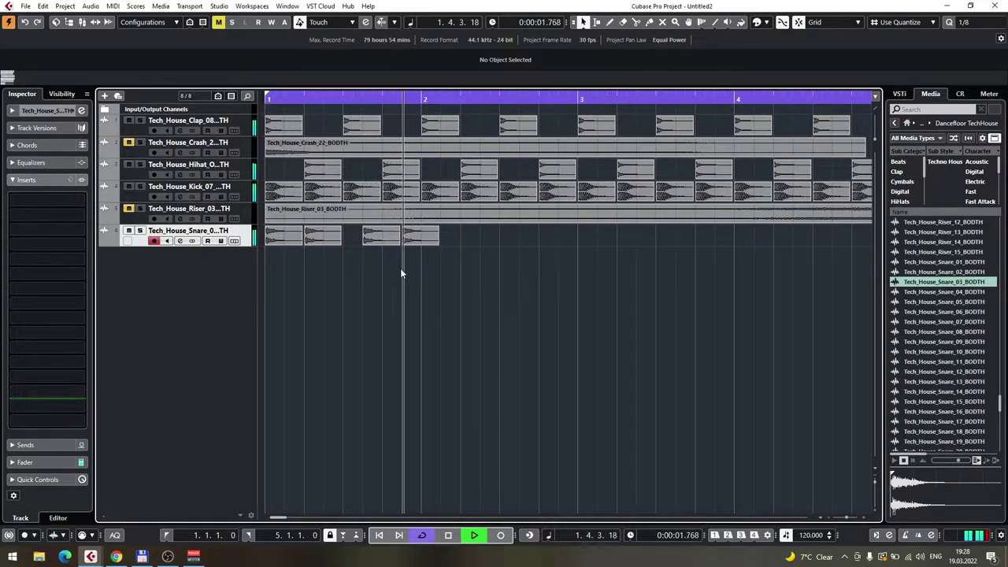
key("space")
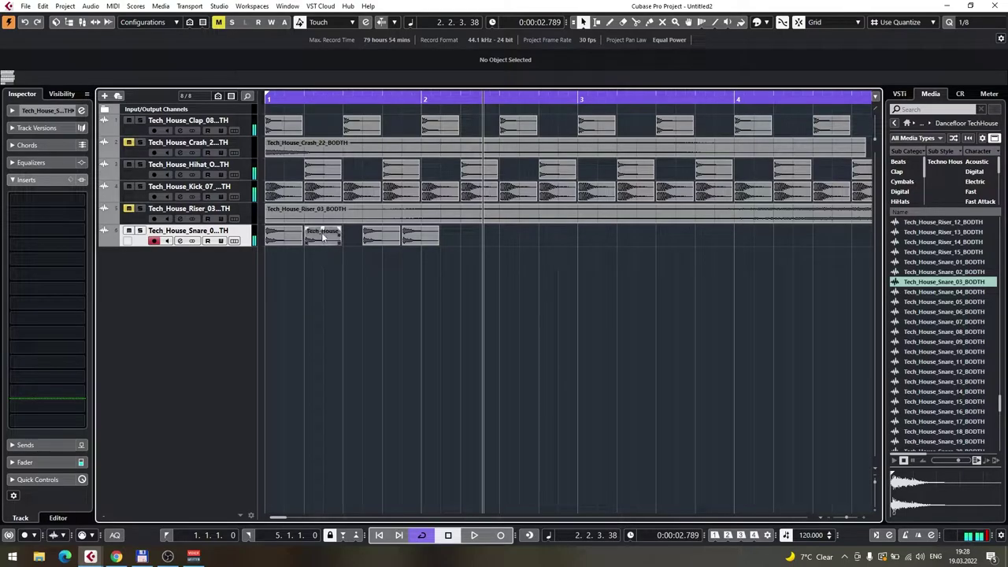
key("h")
key("h")
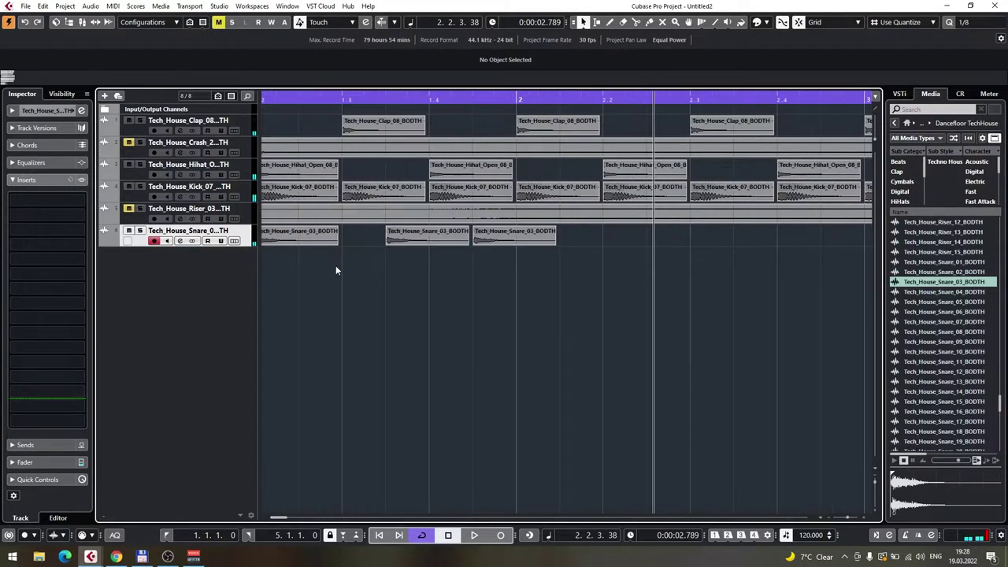
left_click_drag(403, 238, 457, 262)
left_click_drag(509, 239, 792, 242)
left_click_drag(611, 243, 551, 244)
key("g")
Play the pattern from the start and replace the snare event at 2.3.1 with a copy of the 1.4.1 snare at 2.1.1
left_click(266, 97)
left_click_drag(254, 96, 260, 96)
key("space")
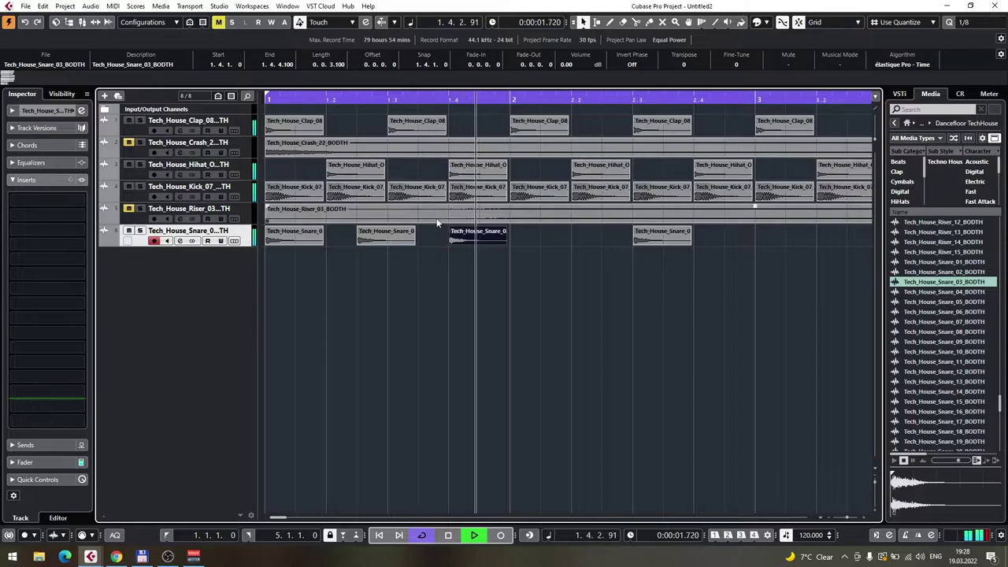
key("space")
left_click_drag(472, 236, 534, 236, "alt")
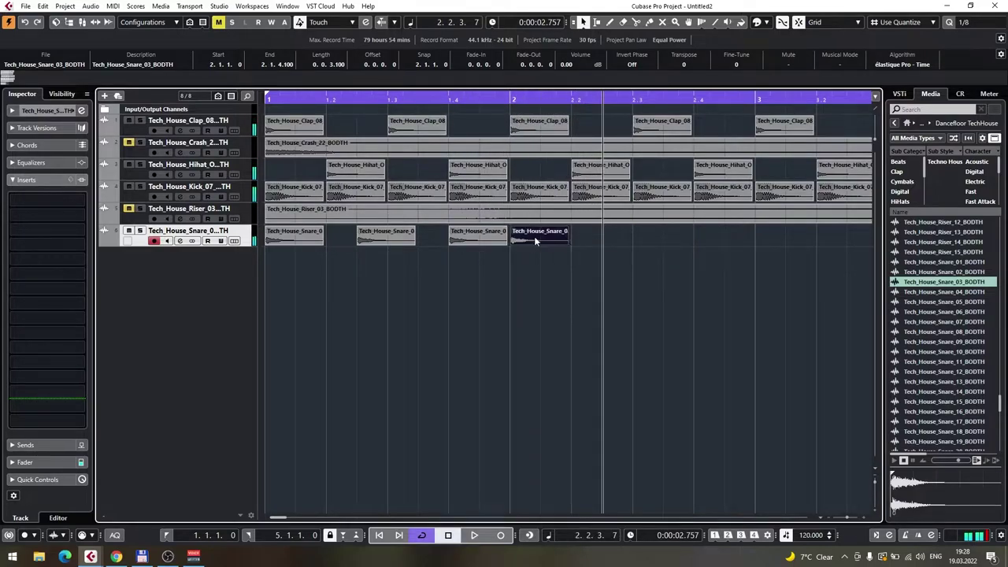
Play the pattern from the start again and copy the snare event at 2.1.1 to 2.2.3 and 2.4.1
left_click(267, 98)
key("space")
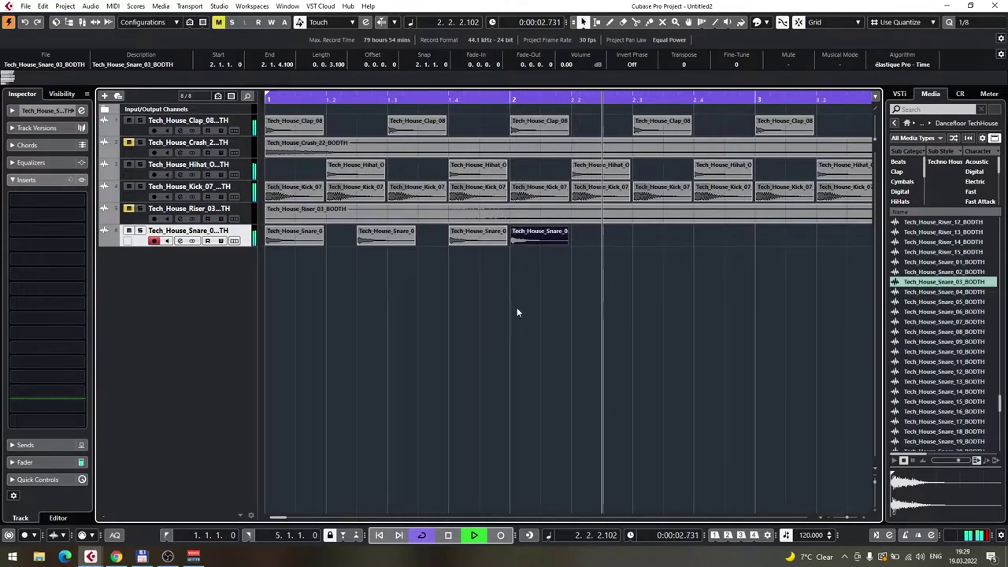
key("space")
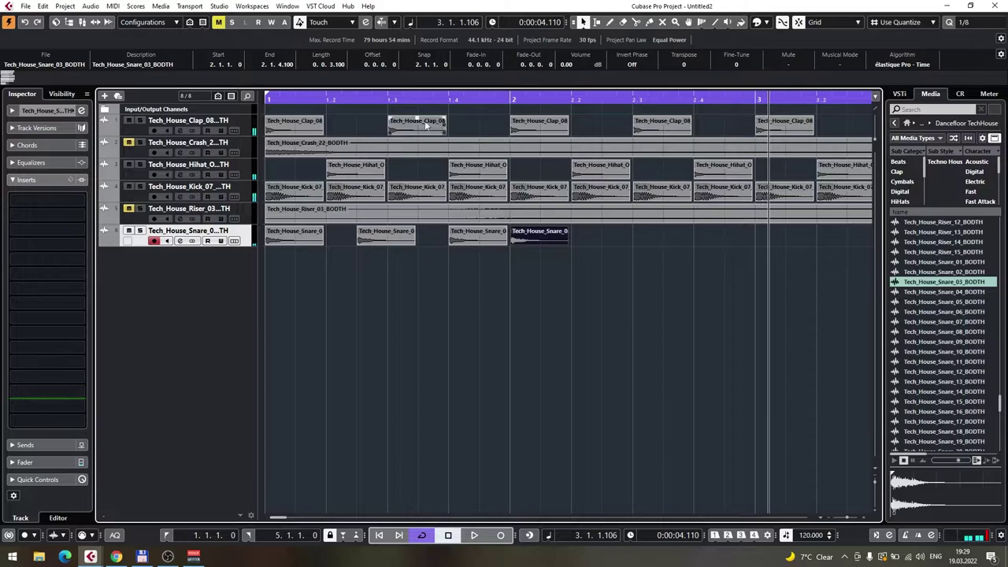
left_click(266, 97)
key("space")
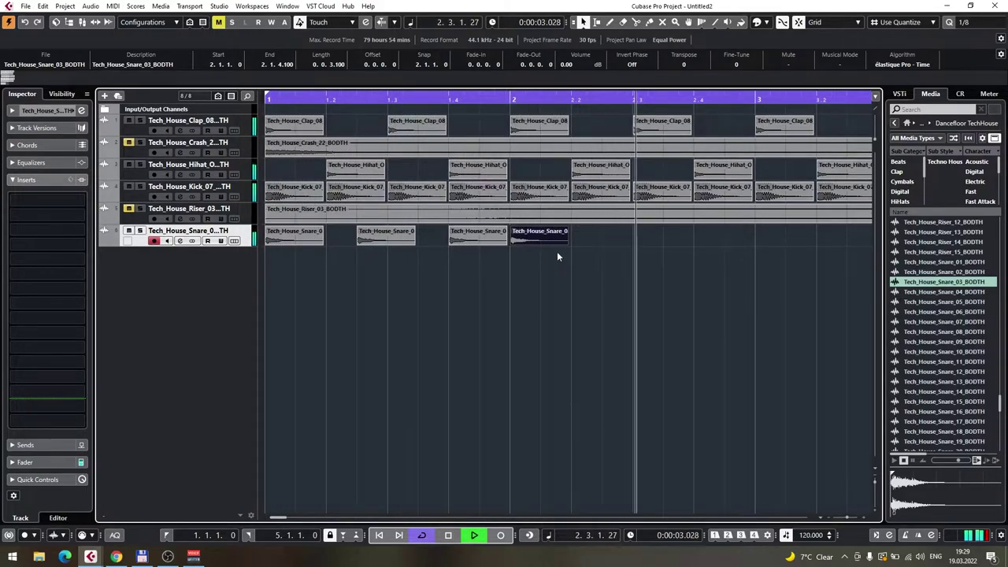
left_click_drag(561, 237, 621, 238)
left_click_drag(622, 237, 716, 236)
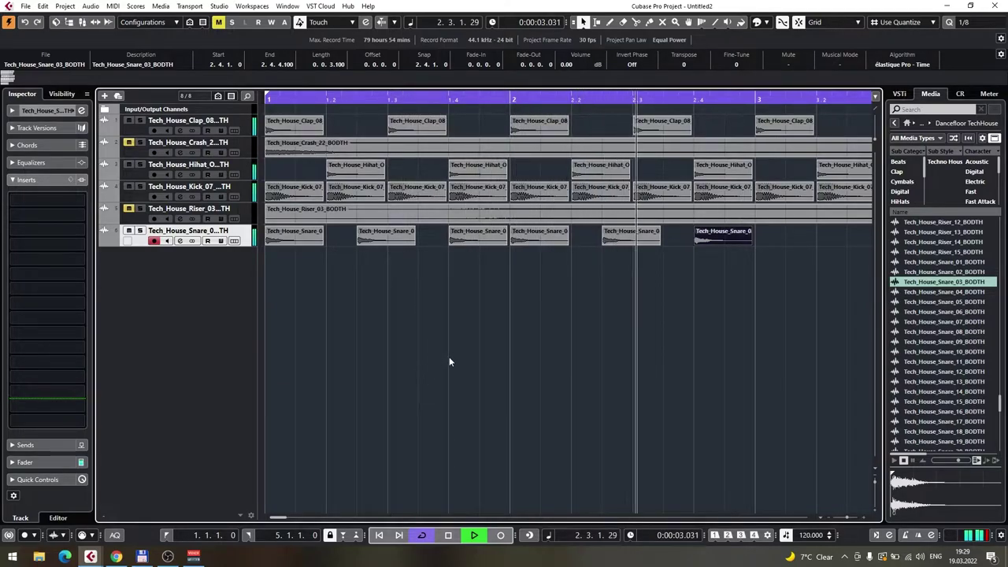
Duplicate the last snare event twice into bar 3, placing the copies at 3.1.1 and 3.2.3
key("space")
key("ctrl+d")
mouse_move(575, 241)
left_mouse_down()
mouse_move(592, 242)
mouse_move(576, 241)
left_mouse_up()
key("ctrl+d")
left_click_drag(637, 241, 676, 241)
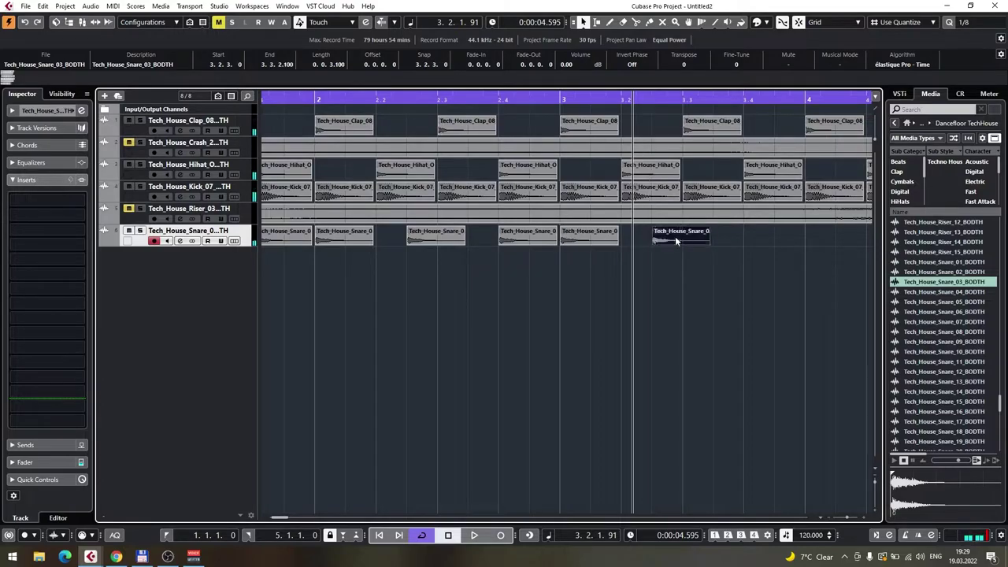
Play the pattern from bar 1 and duplicate the snare event at 3.2.3, placing the copy at 3.4.1
scroll(700, 270, "left", 3)
key("Home")
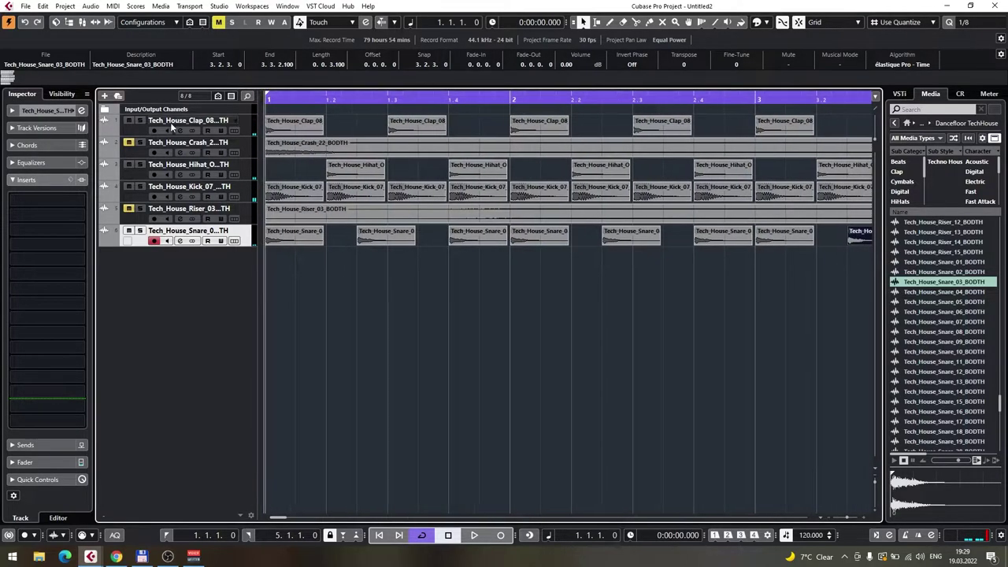
key("space")
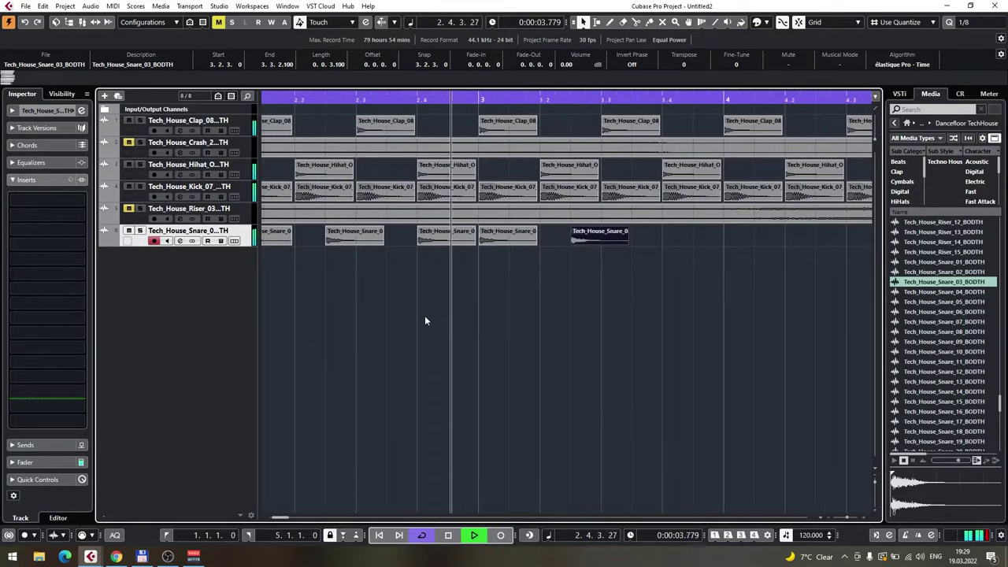
key("space")
key("ctrl+d")
left_click_drag(646, 242, 682, 243)
Duplicate the snare event into bar 4, placing the copies at 4.1.3, 4.2.3 and 4.4.1
scroll(606, 313, "right", 3)
key("ctrl+d")
key("ctrl+d")
mouse_move(745, 241)
left_mouse_down()
mouse_move(766, 238)
mouse_move(748, 241)
left_mouse_up()
scroll(549, 296, "right", 3)
key("ctrl+d")
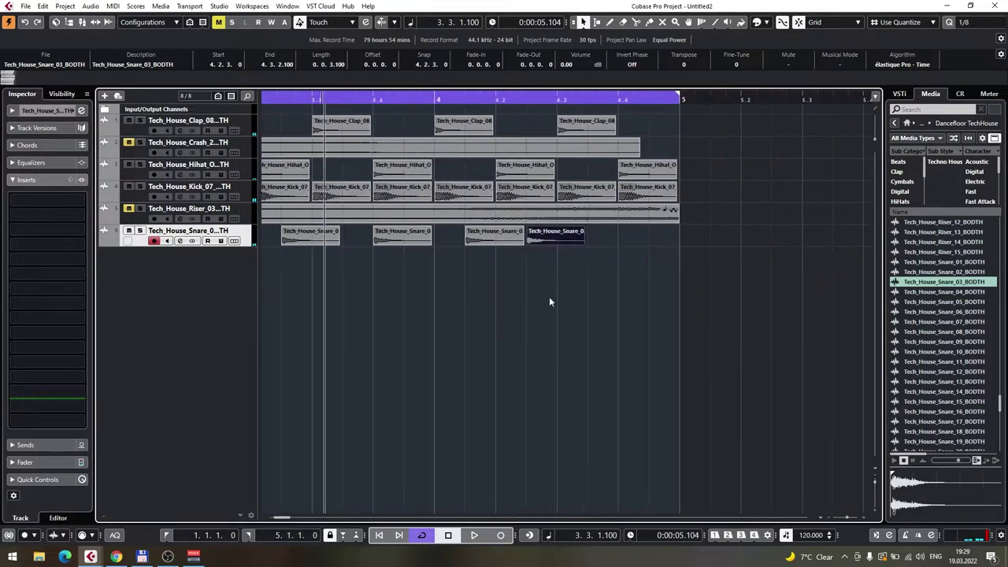
left_click_drag(619, 245, 642, 241)
Play the full four-bar pattern from the start to check the snare rhythm, and deselect the last snare event
scroll(558, 301, "left", 3)
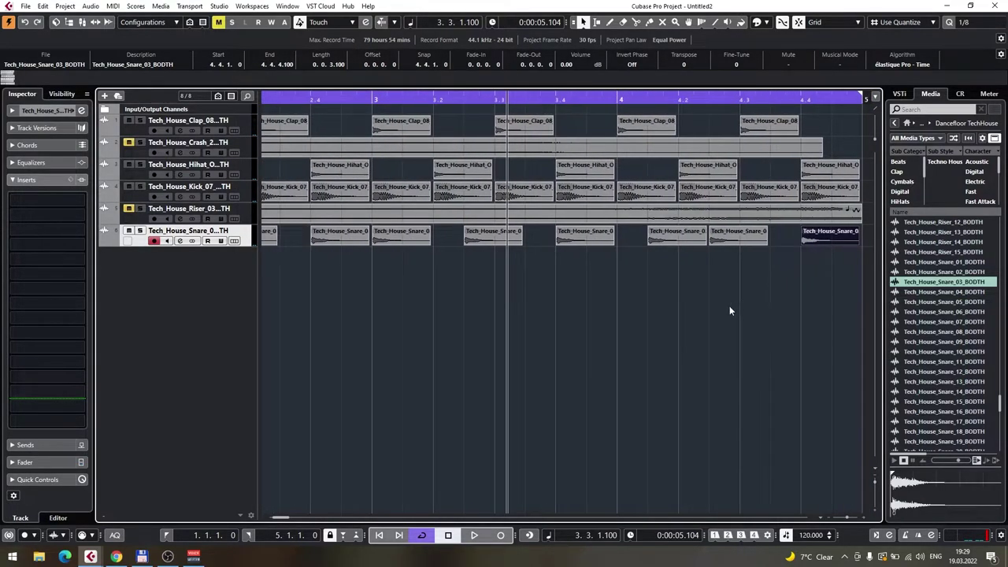
scroll(680, 312, "down", 2)
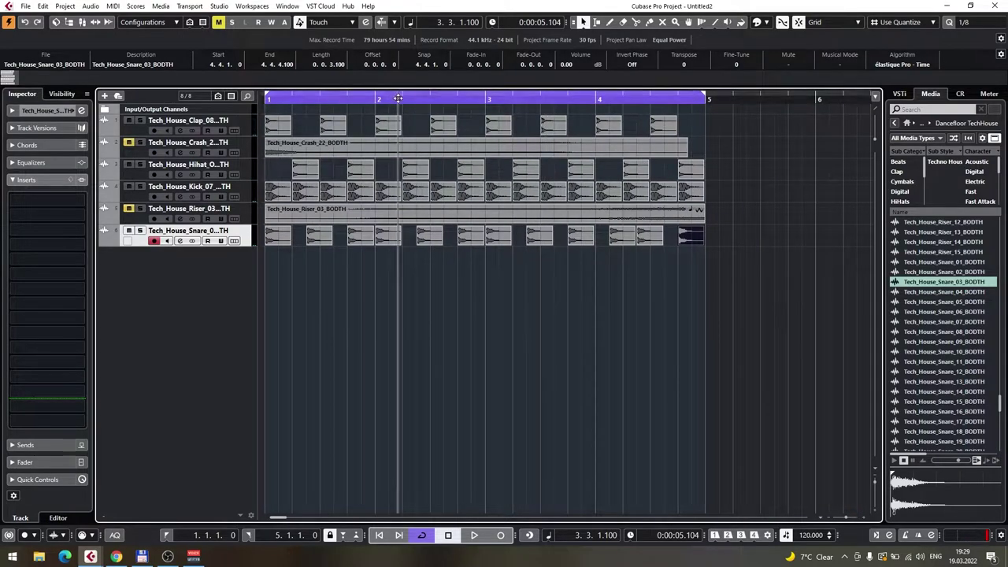
left_click(267, 103)
key("space")
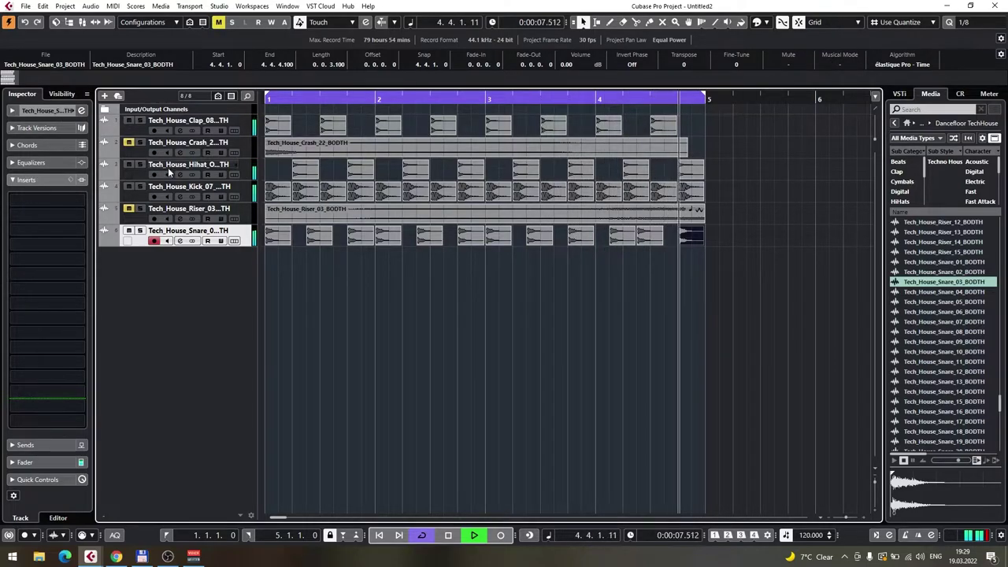
key("space")
scroll(629, 270, "up", 5)
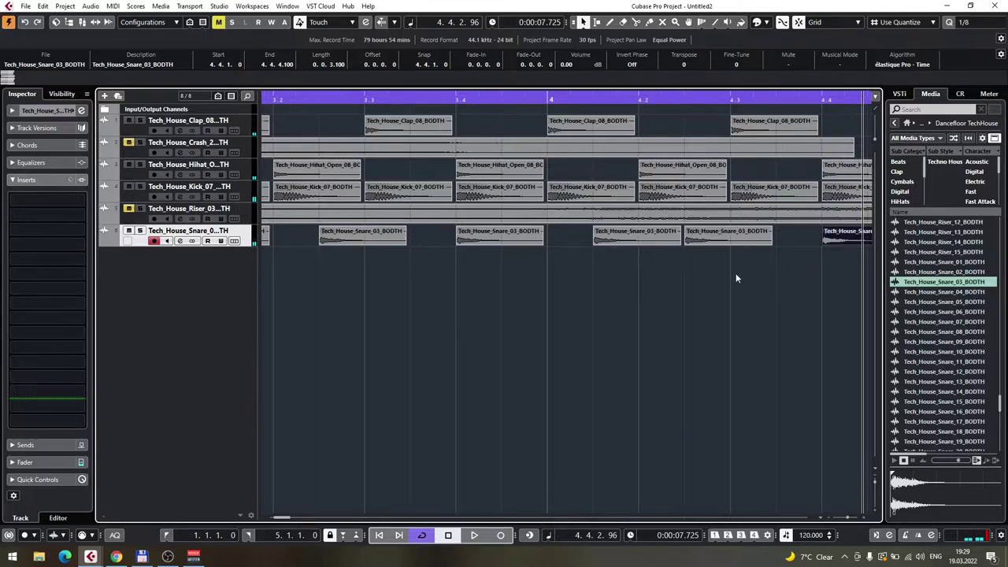
left_click(730, 310)
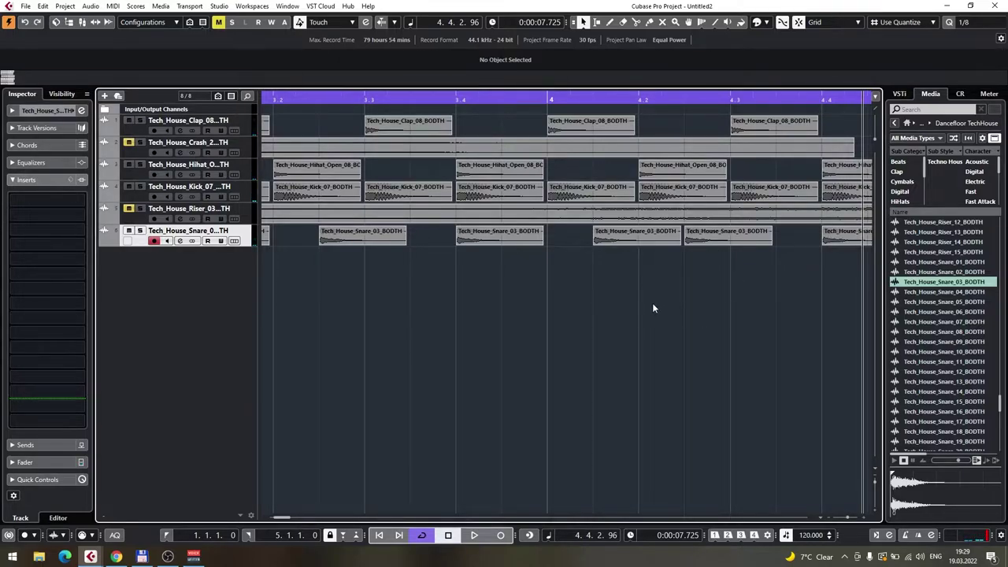
scroll(628, 288, "down", 2)
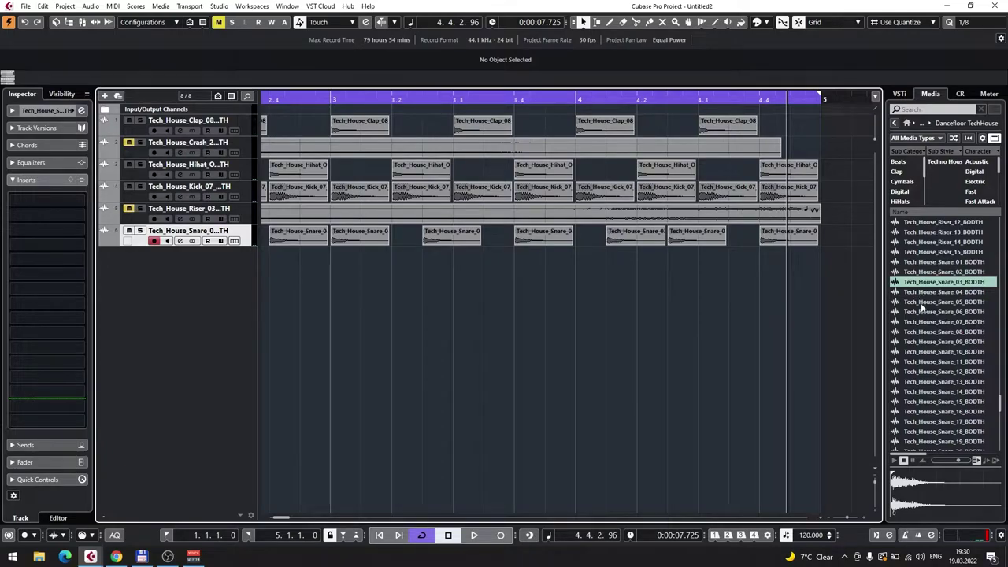
Audition Tech_House_Swoossh_01_BODTH from the library and add it to the project on a new audio track
scroll(977, 325, "down", 2)
scroll(969, 329, "down", 4)
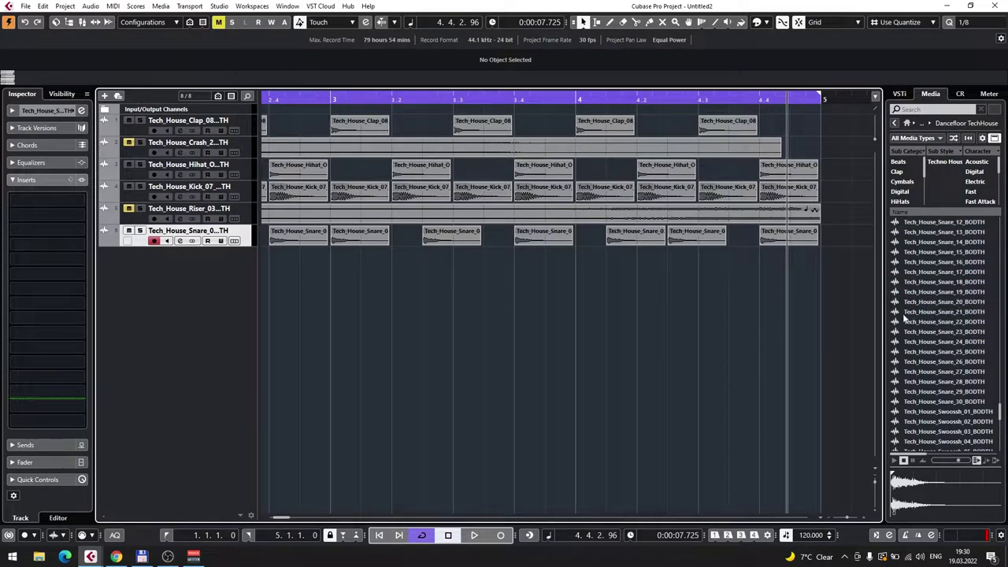
left_click(949, 411)
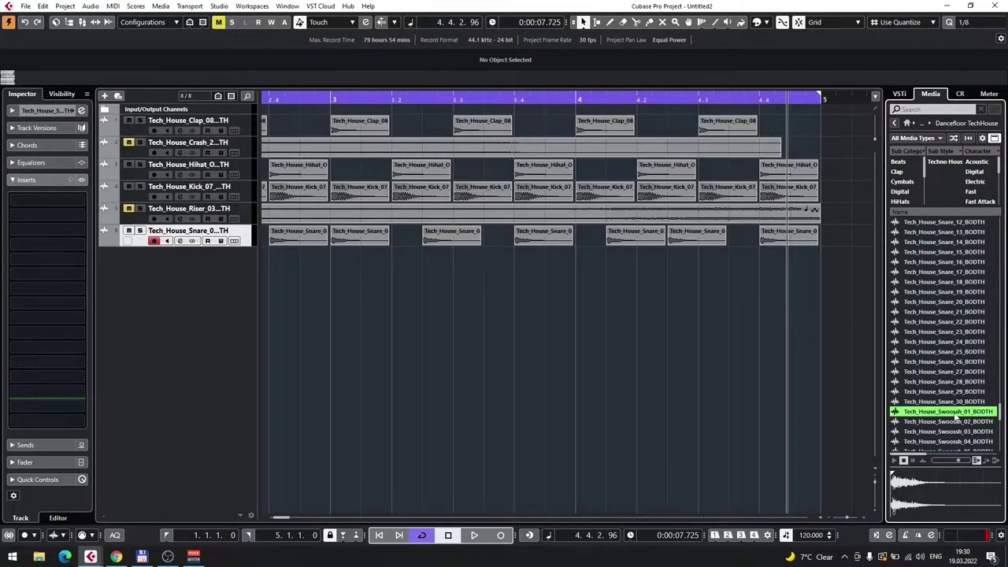
scroll(957, 404, "down", 2)
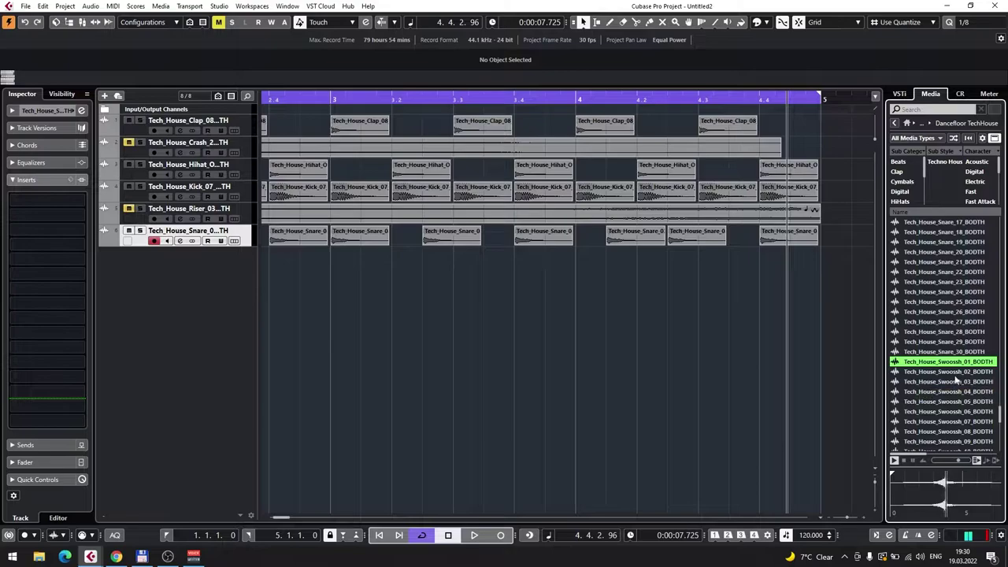
left_click_drag(928, 363, 278, 277)
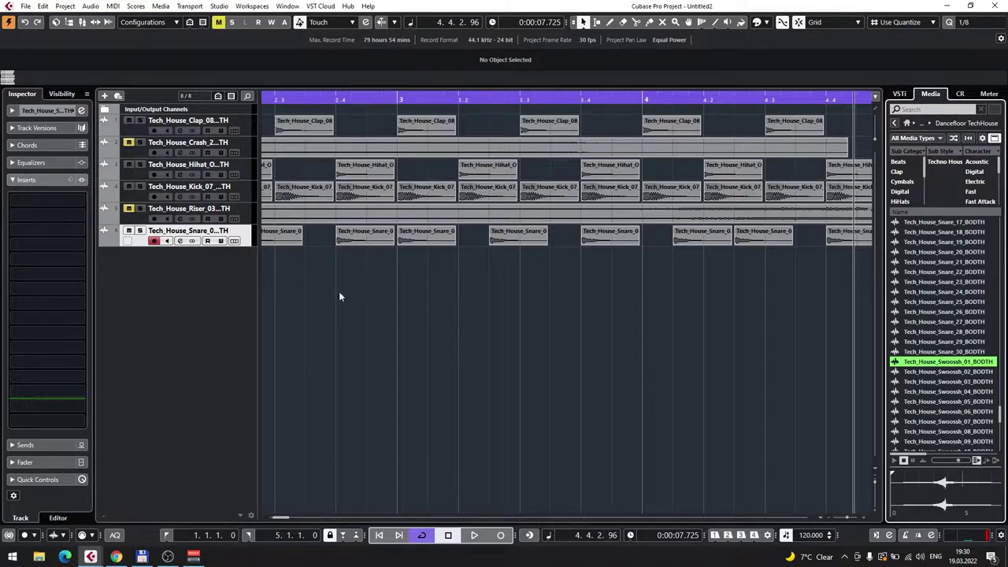
Align the swoosh event with the start of bar 1 and turn on Musical Mode for it in the Sample Editor
scroll(372, 300, "down", 3)
left_click_drag(476, 264, 363, 265)
scroll(583, 305, "left", 1)
double_click(406, 264)
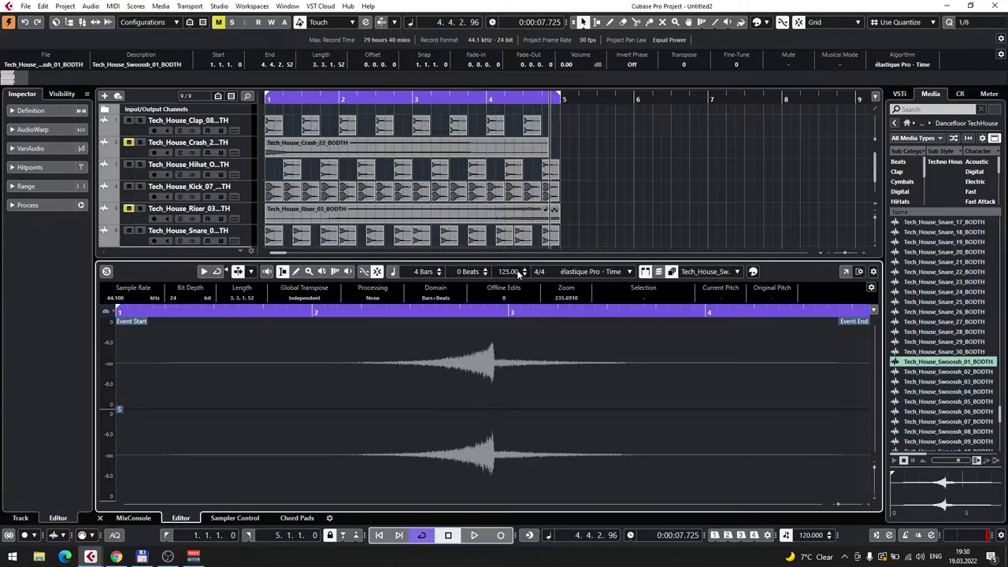
left_click(100, 518)
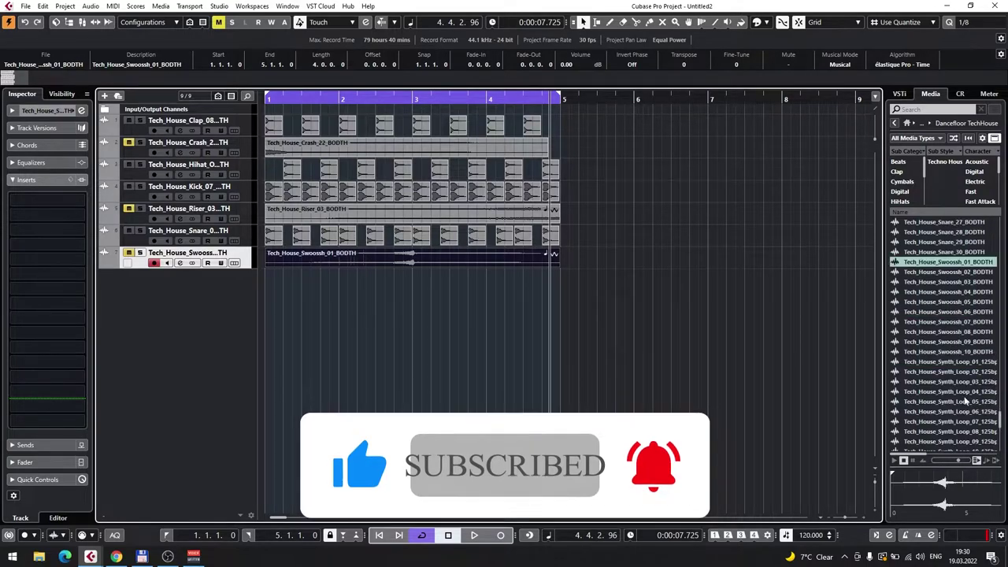
Audition the Tech_House_Bass_Loop samples 03, 05, 01 and 07 in the library
scroll(959, 344, "down", 2)
scroll(963, 356, "up", 15)
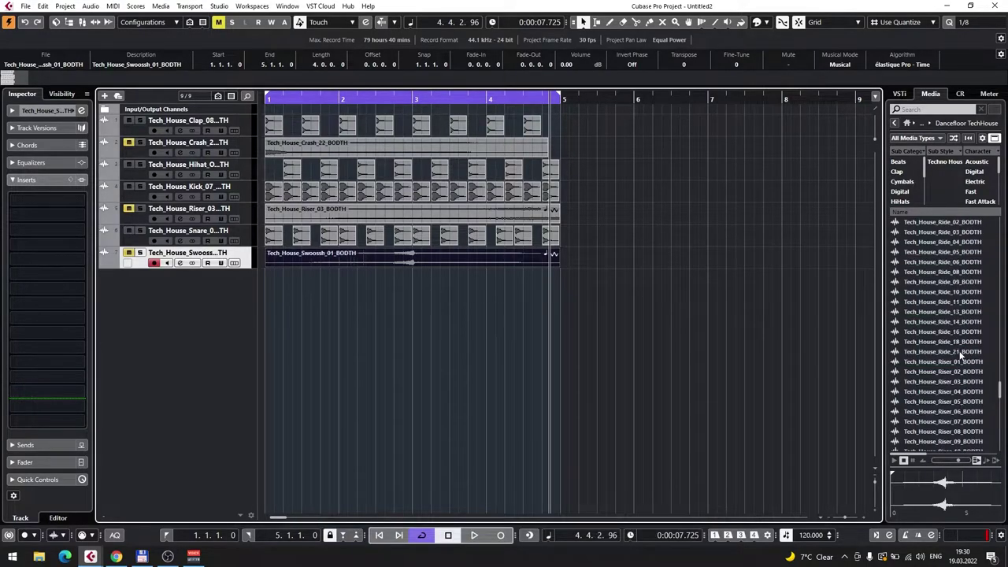
scroll(959, 359, "up", 10)
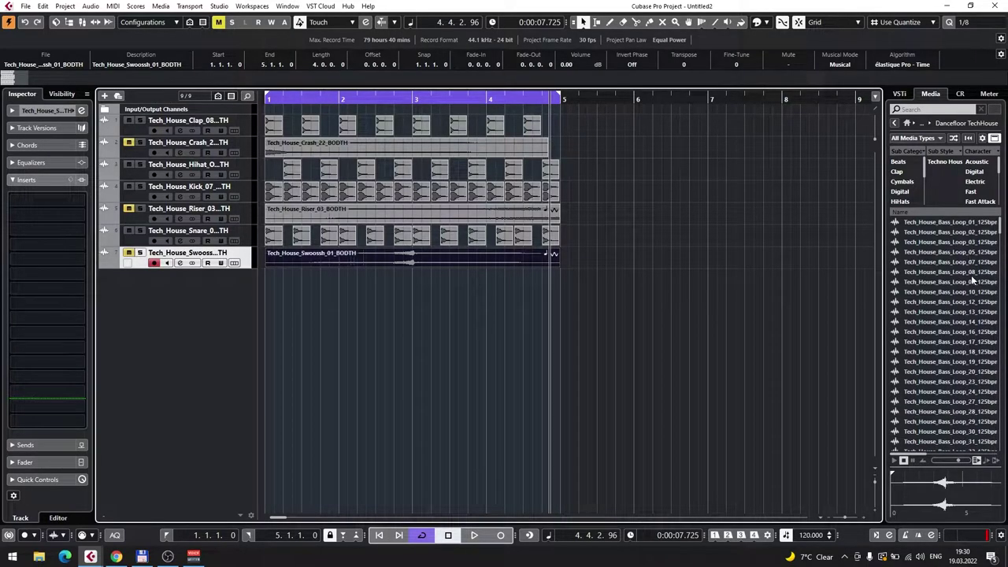
left_click(956, 243)
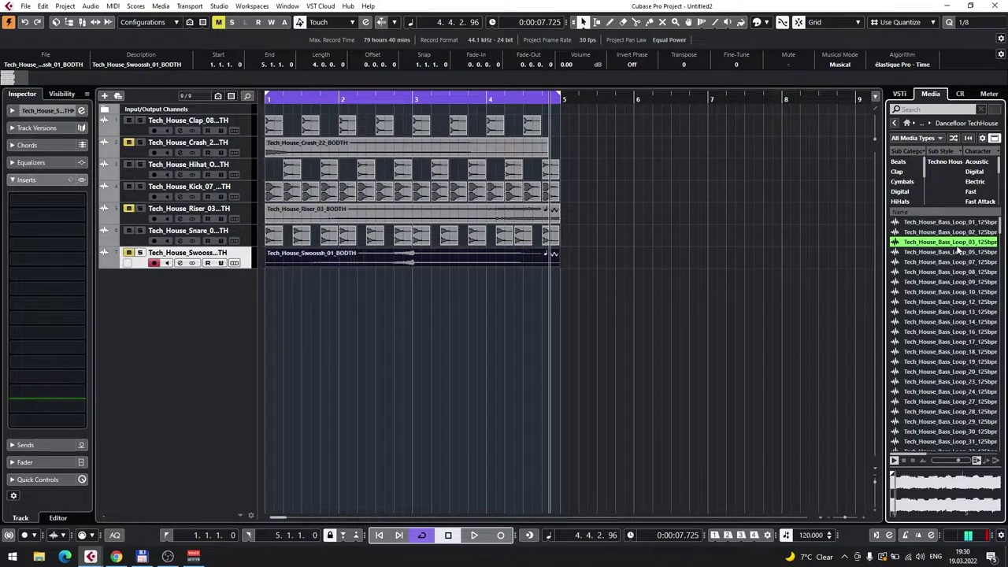
left_click(961, 254)
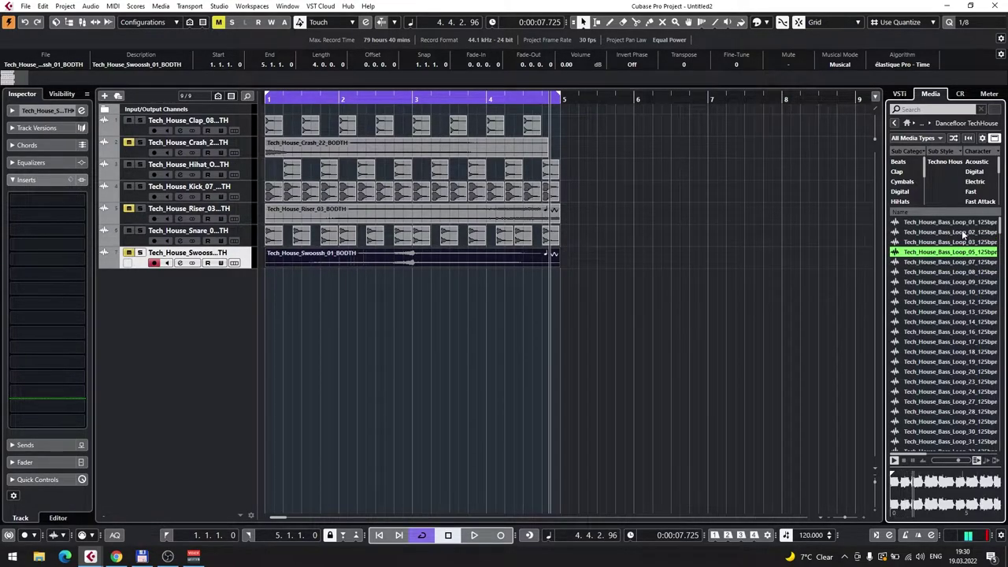
left_click(962, 223)
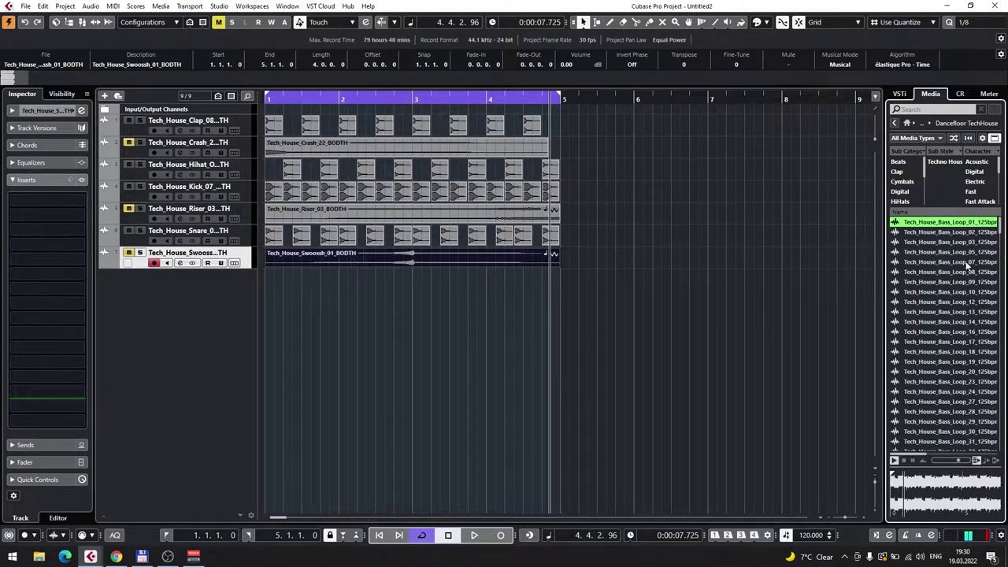
left_click(963, 261)
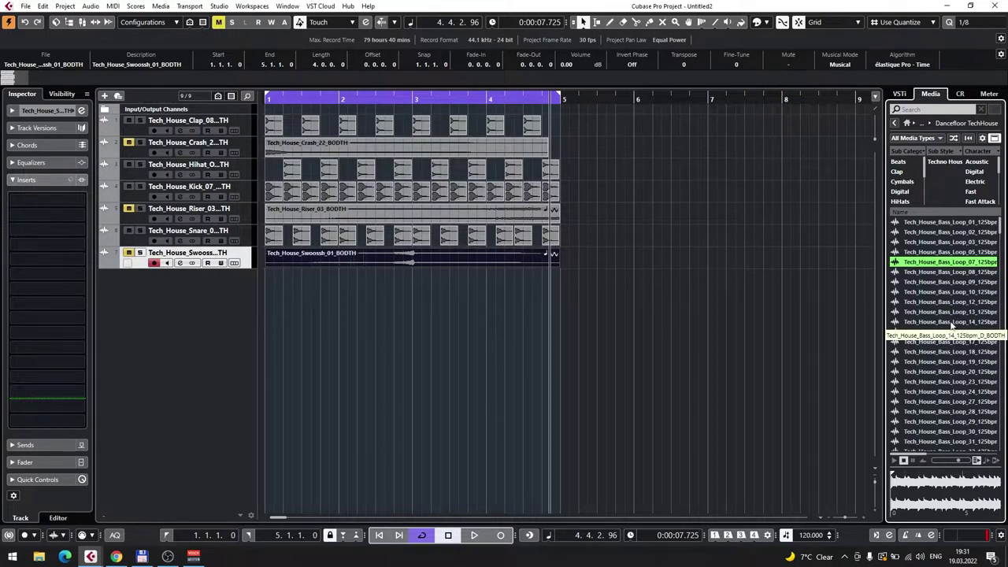
Audition Tech_House_Bass_Loop_10_125bpm_D#_BODTH and place it on a new track at the start of bar 1
scroll(961, 323, "down", 3)
scroll(989, 313, "up", 4)
left_click(977, 291)
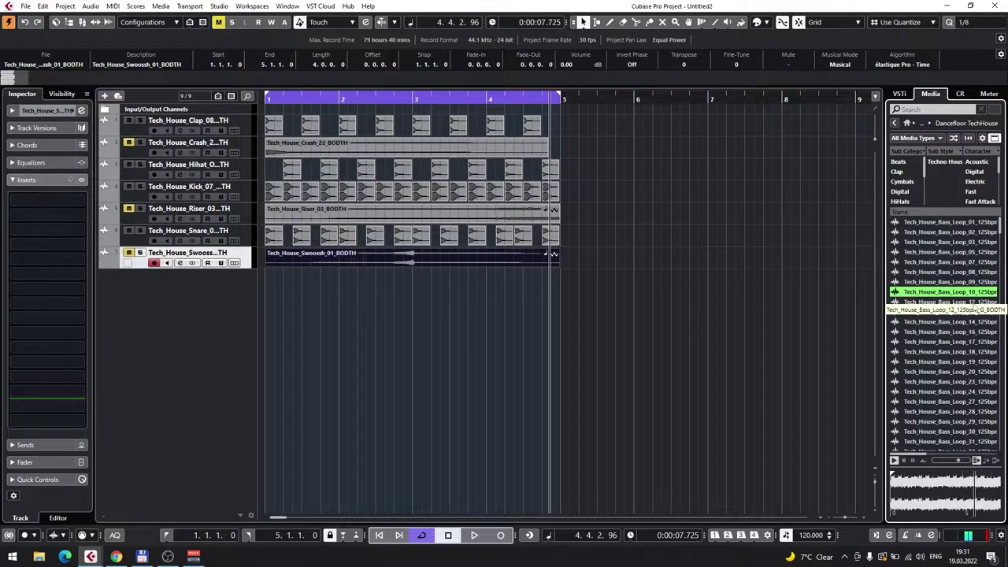
left_click(977, 292)
left_click_drag(954, 292, 272, 271)
Turn on Musical Mode for the bass loop in the Sample Editor and play the arrangement with it
double_click(308, 284)
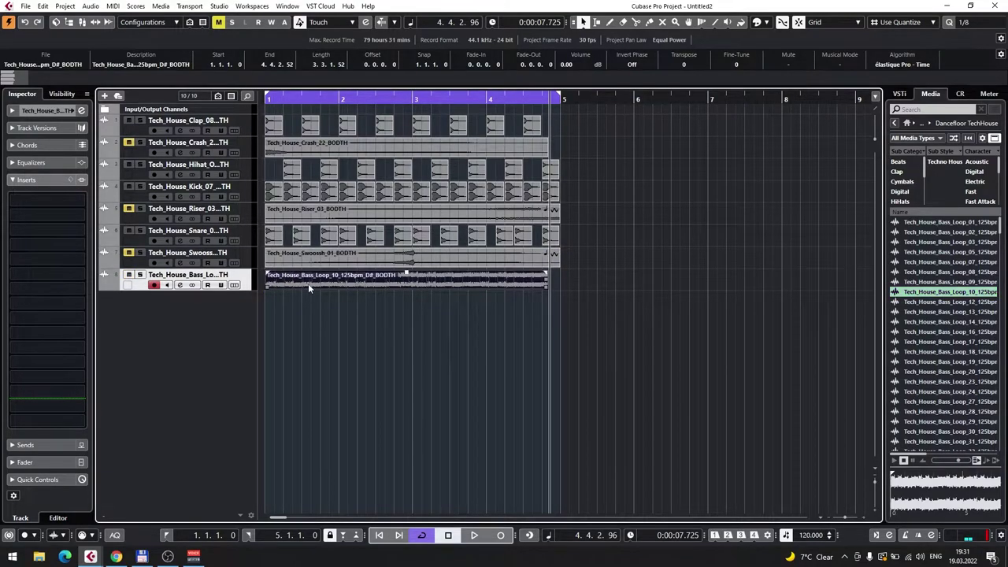
left_click(393, 272)
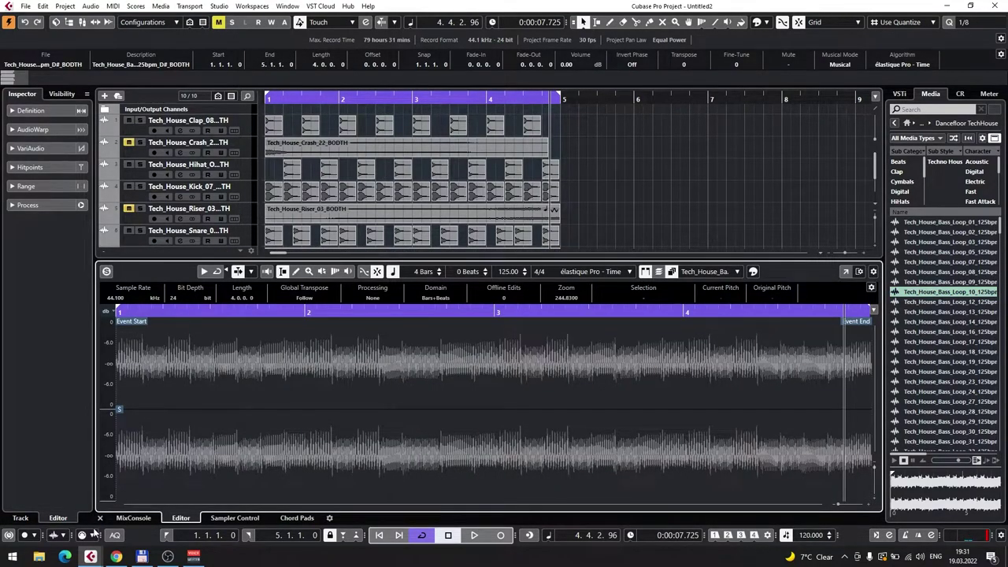
left_click(99, 518)
key("space")
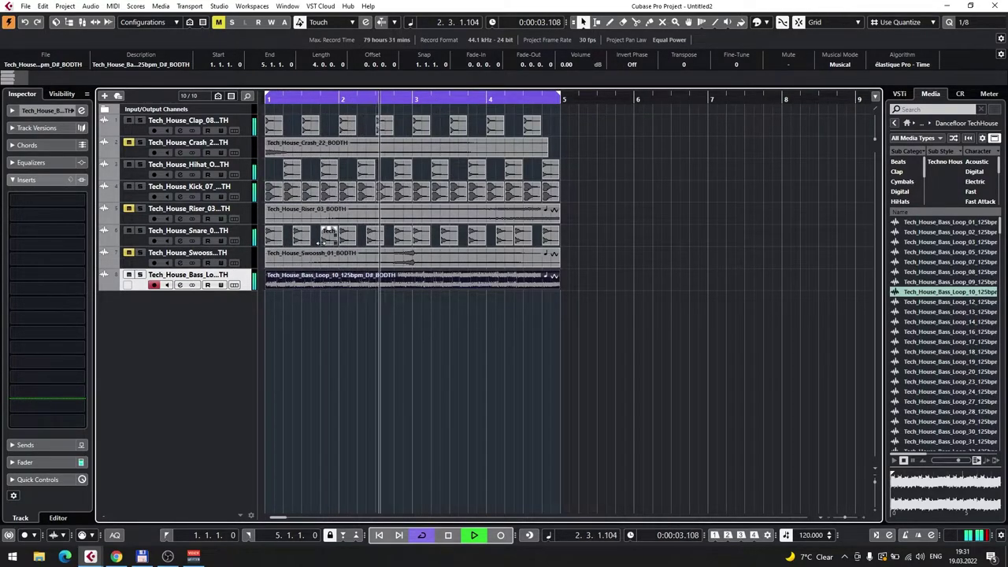
Expand the basic track settings in the Inspector and lower the snare track's volume to -4.27 while the loop plays
key("space")
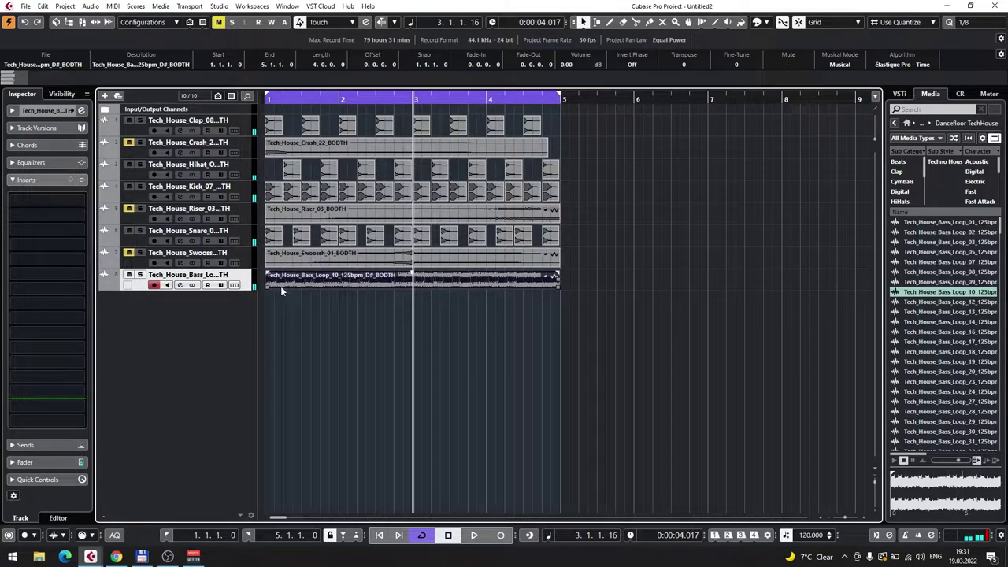
left_click(47, 111)
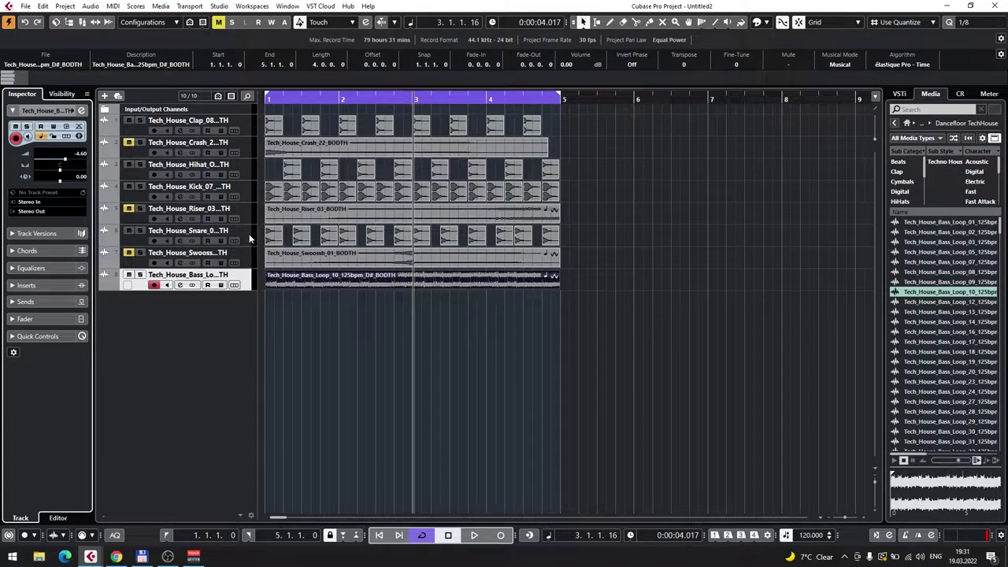
key("space")
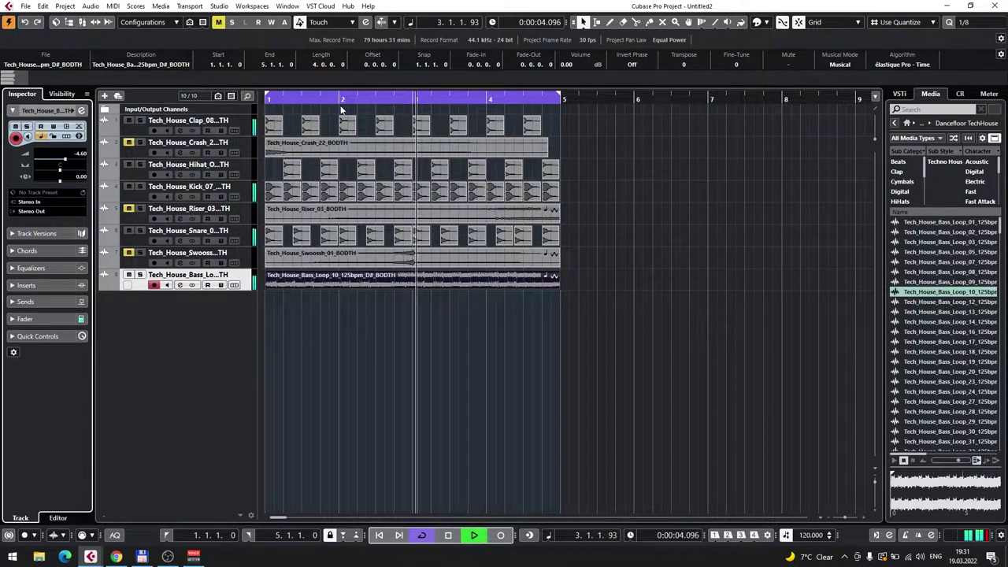
left_click(244, 237)
left_click_drag(74, 160, 66, 160)
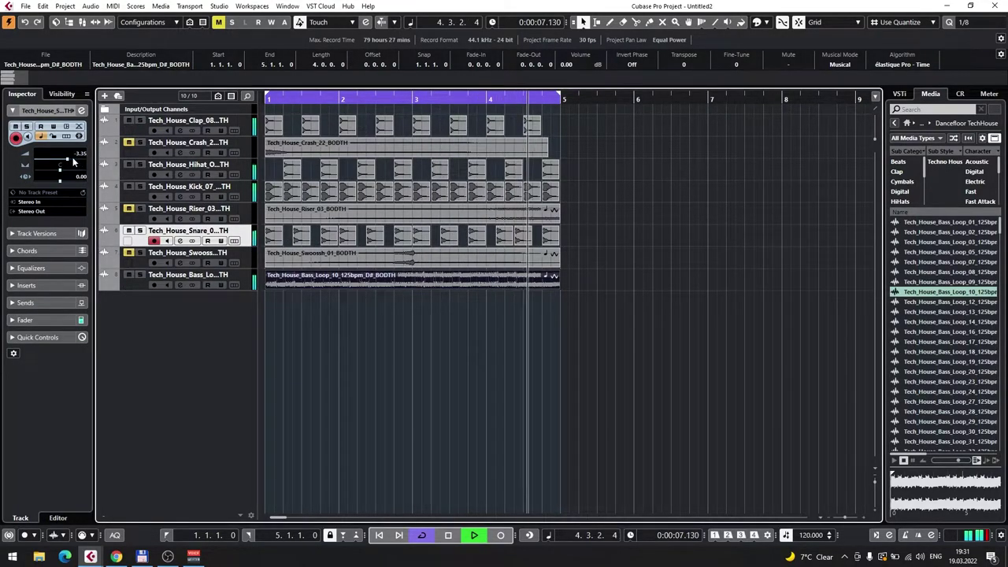
scroll(85, 161, "down", 1)
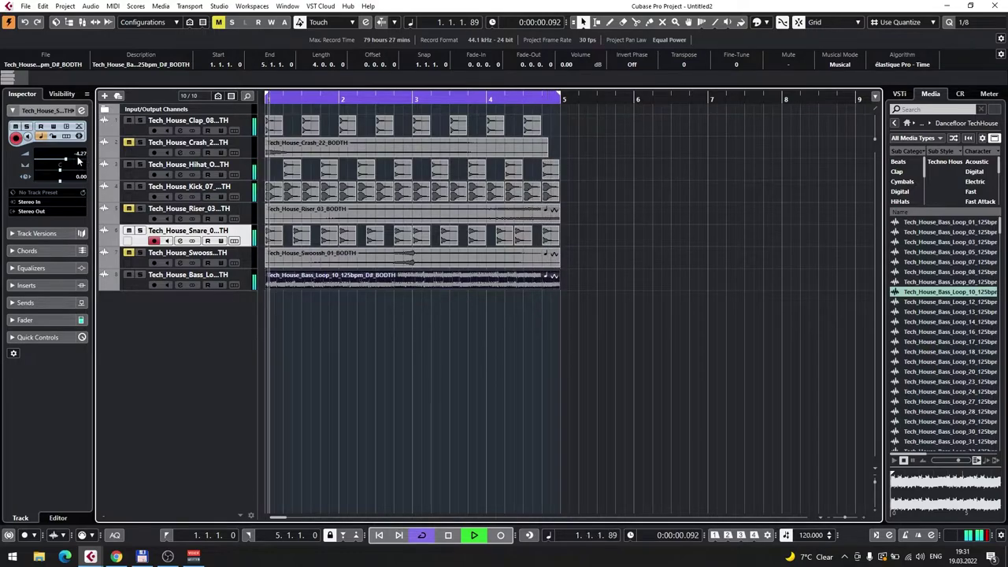
Balance the kick volume by ear and set the bass loop to -5.68, the open hi-hat to -3.35 and the clap to -4.27
left_click(250, 197)
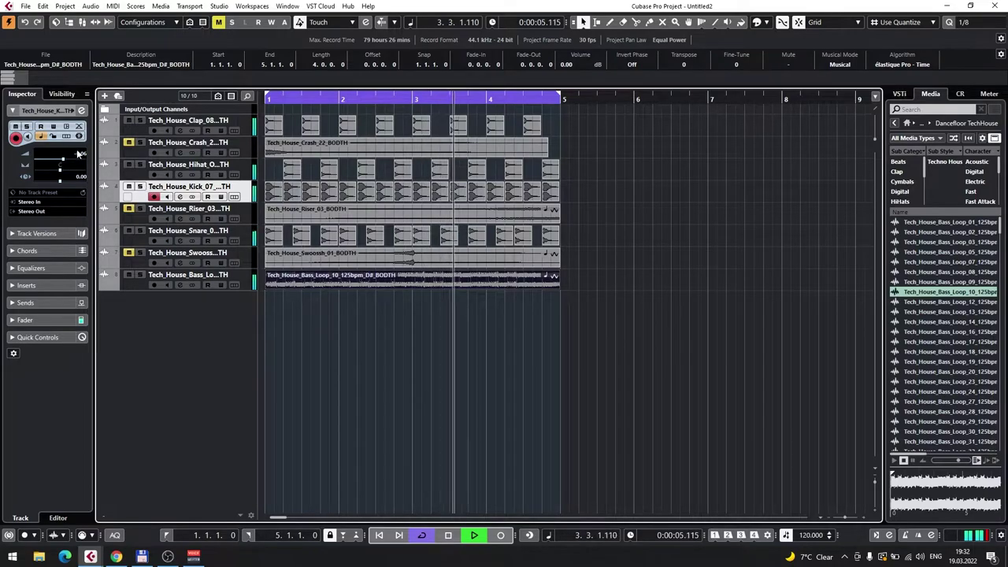
left_click(241, 278)
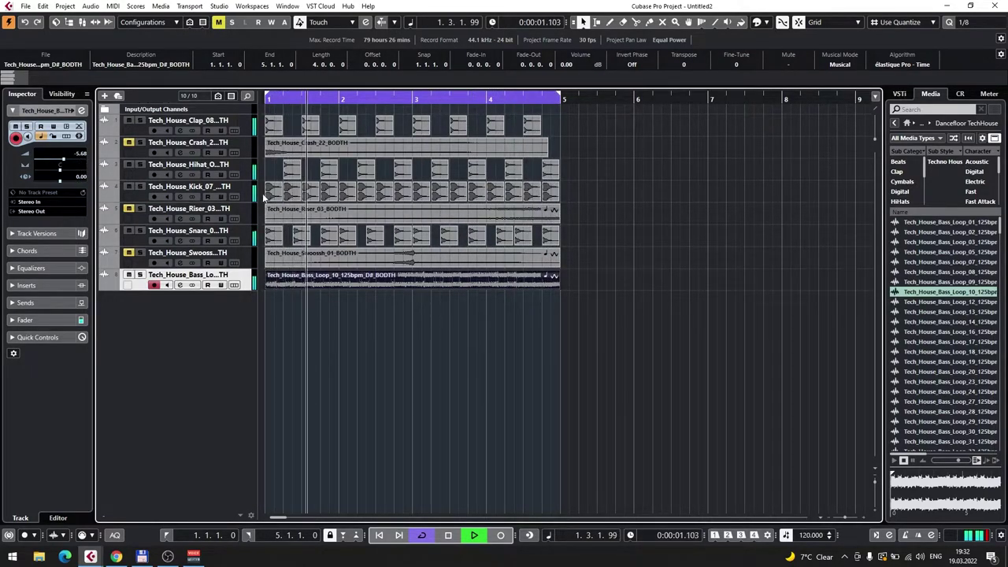
left_click(246, 177)
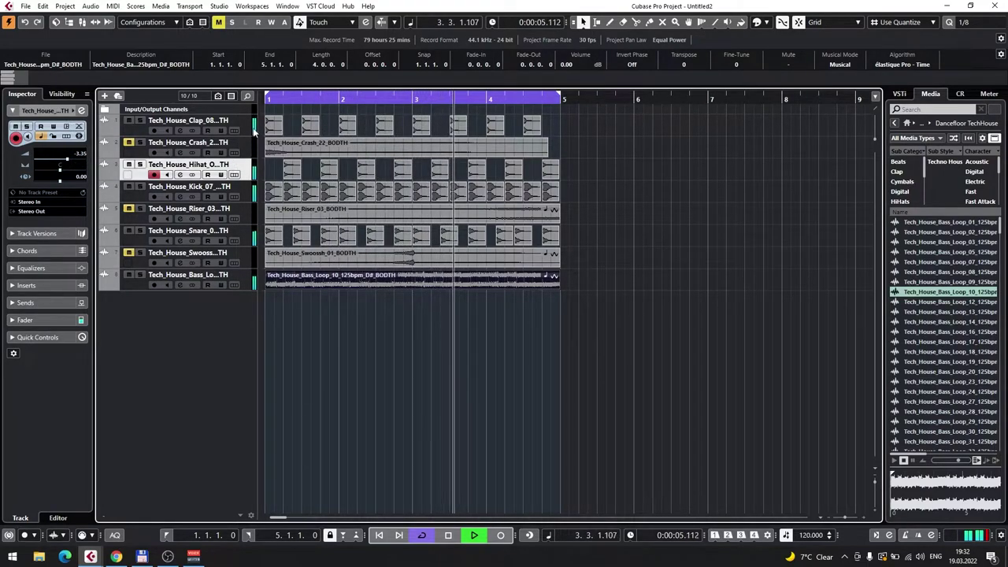
key("Up")
key("Up")
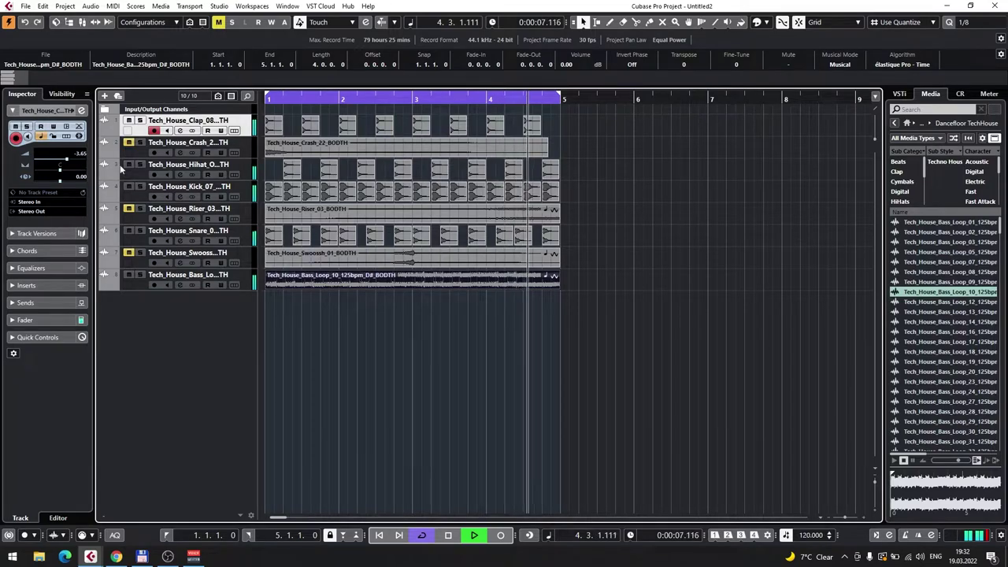
key("space")
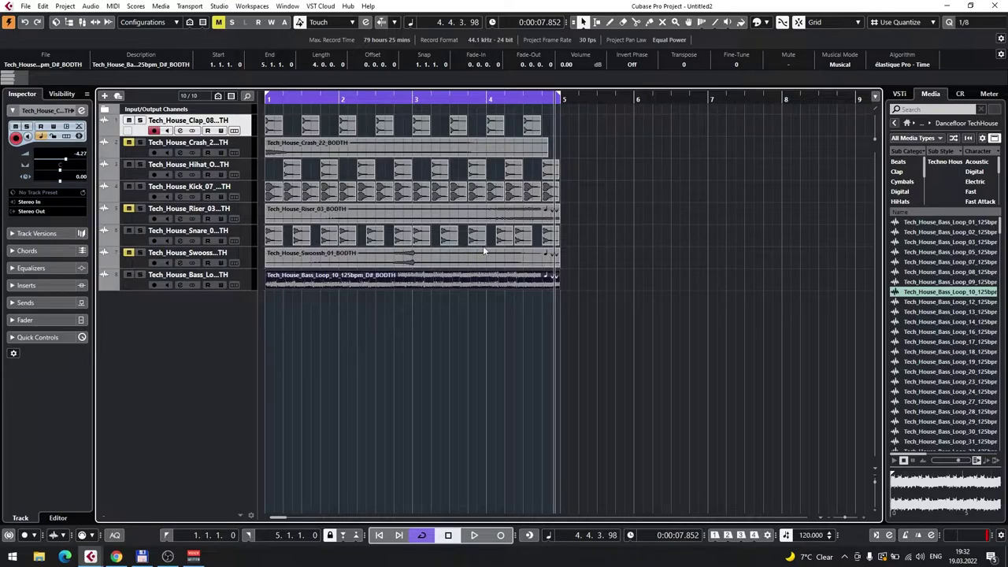
Examine the snare hits around bar 4 and play that passage to check their timing
scroll(528, 249, "up", 4)
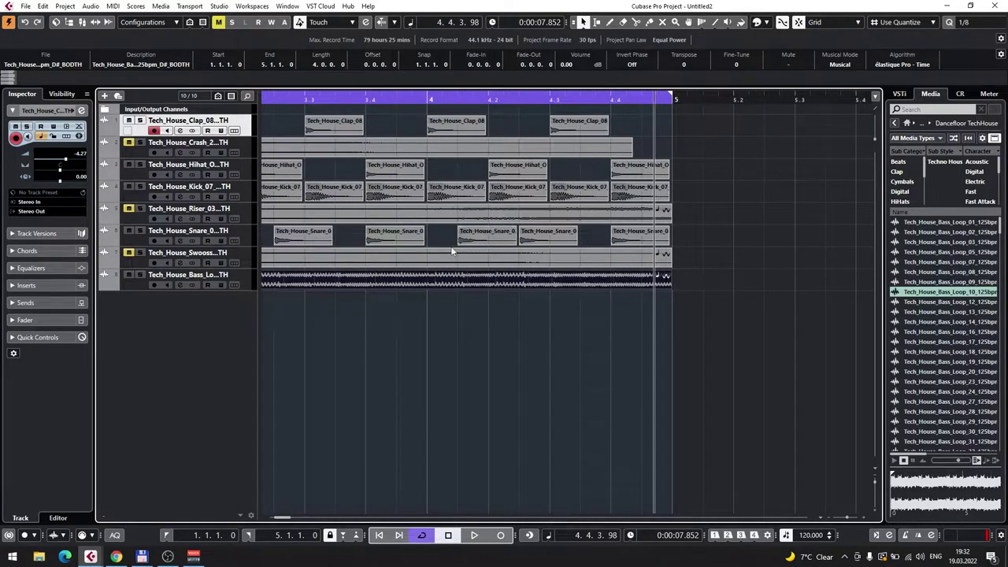
scroll(451, 245, "up", 2)
left_click(483, 238)
left_click_drag(562, 237, 579, 234)
scroll(583, 322, "left", 2)
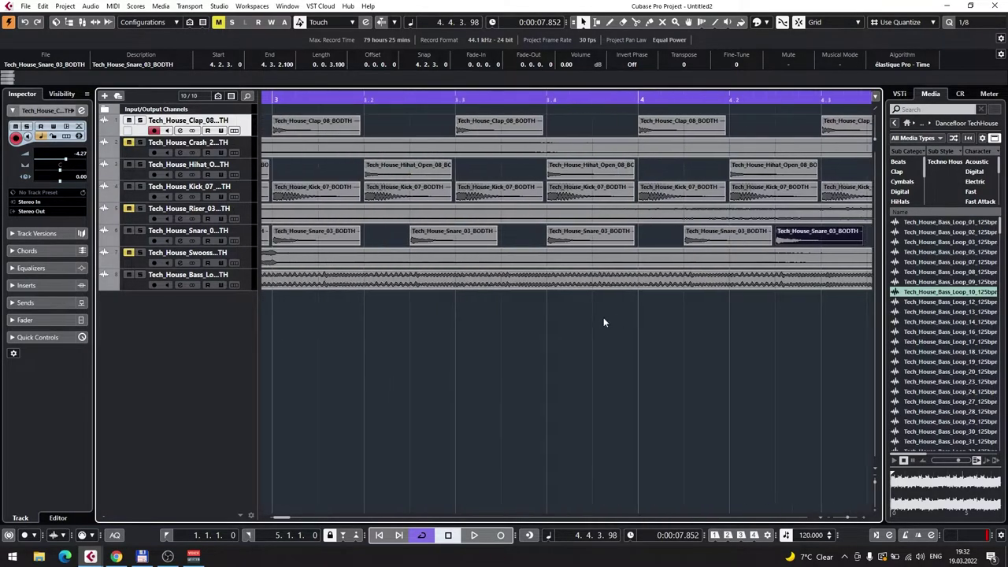
scroll(596, 305, "down", 4)
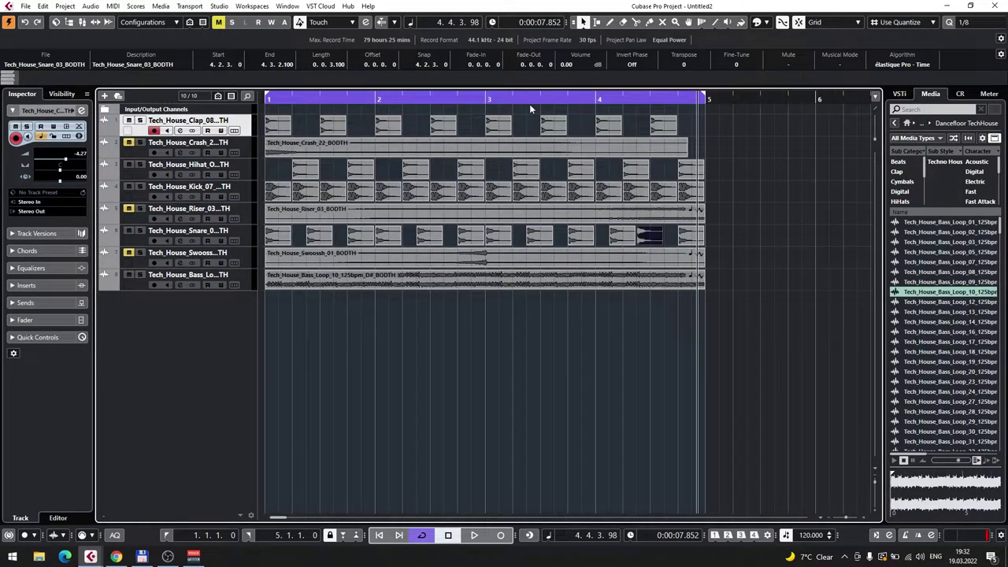
left_click(447, 98)
key("space")
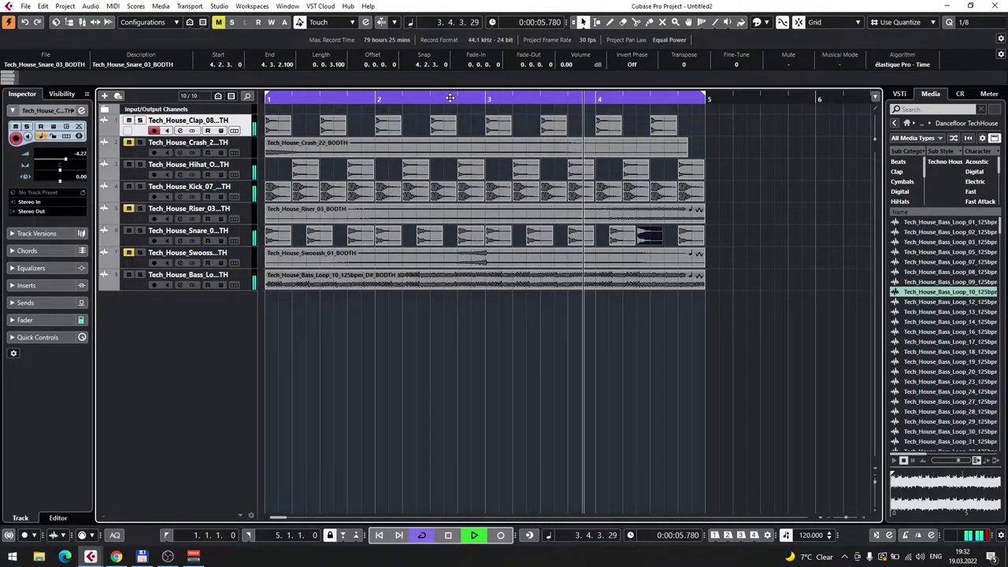
key("space")
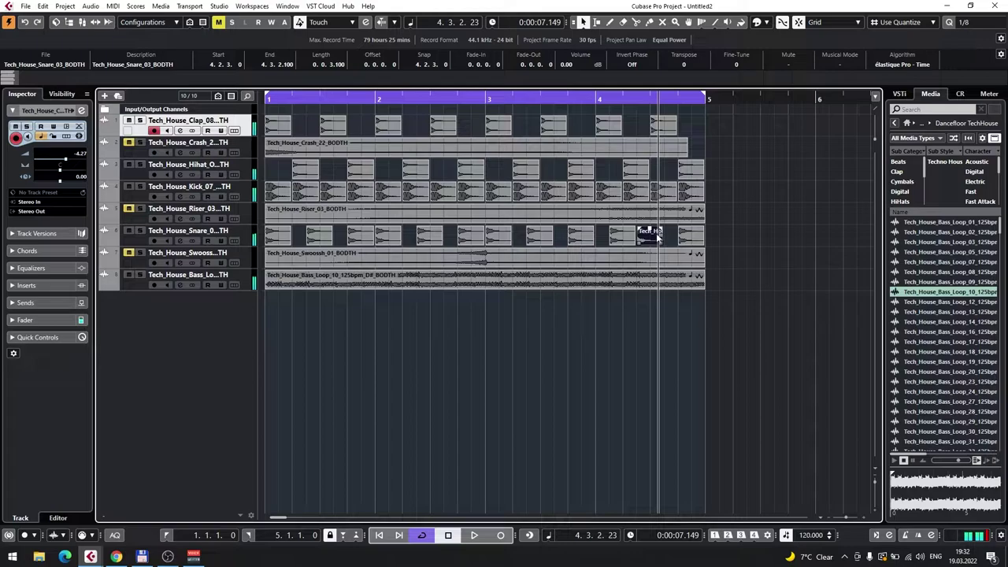
Move the snare event at 4.1.3 to the start of bar 4 and play the arrangement to check it
scroll(629, 251, "up", 2)
left_click_drag(611, 238, 590, 238)
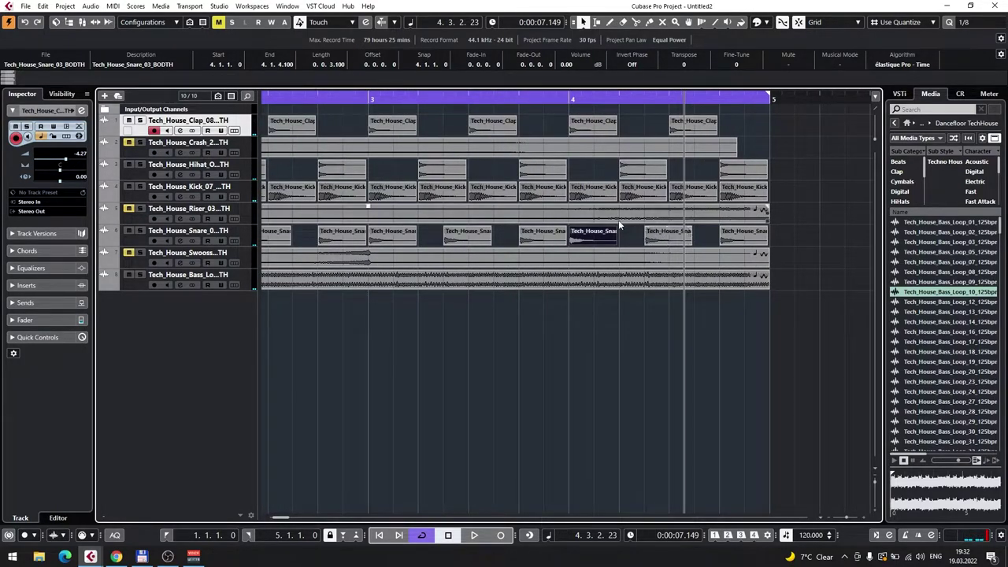
scroll(619, 225, "down", 3)
left_click(428, 98)
key("space")
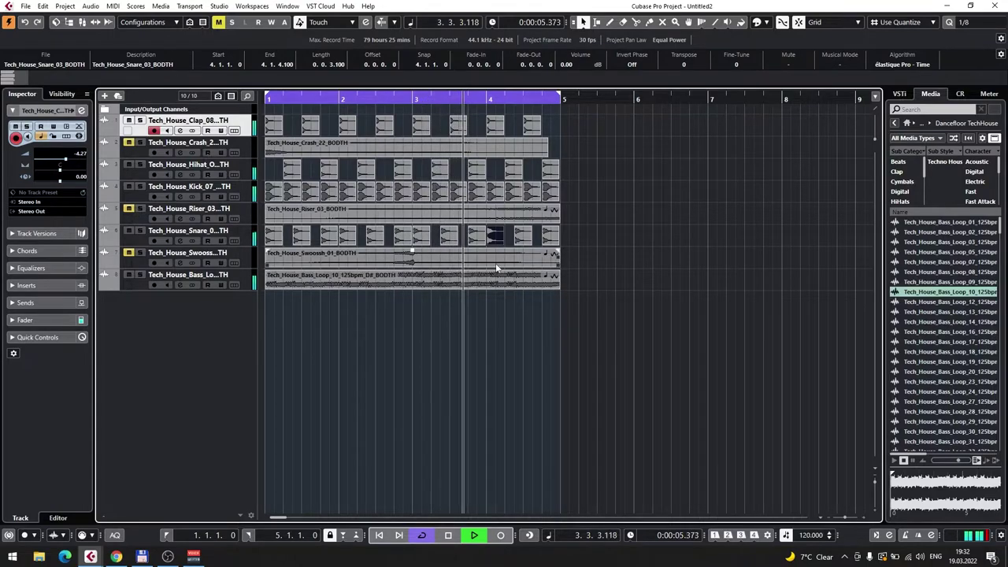
key("space")
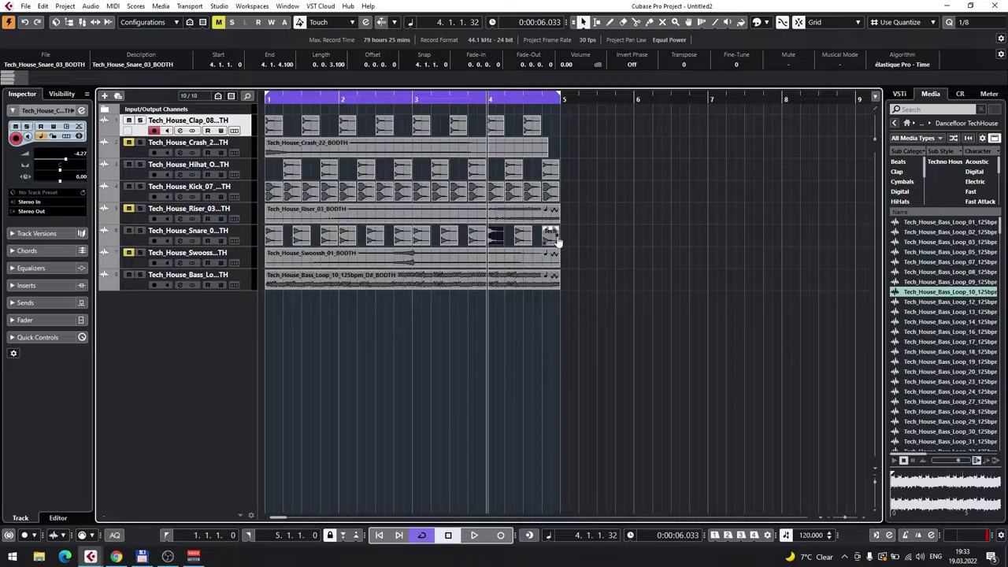
Turn on Musical Mode for the Tech_House_Crash_22_BODTH event in the Sample Editor while playing the arrangement
key("space")
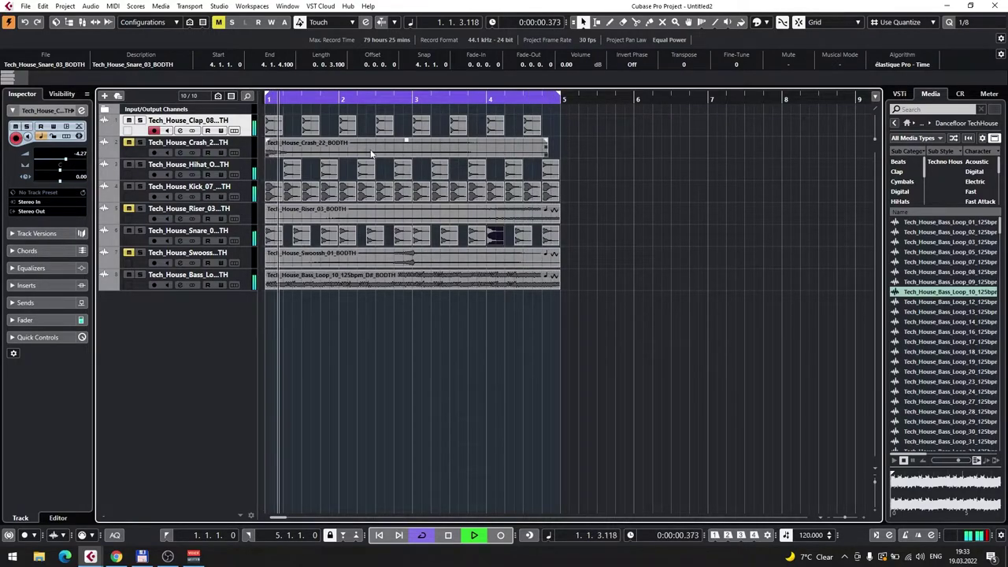
double_click(402, 146)
left_click(393, 272)
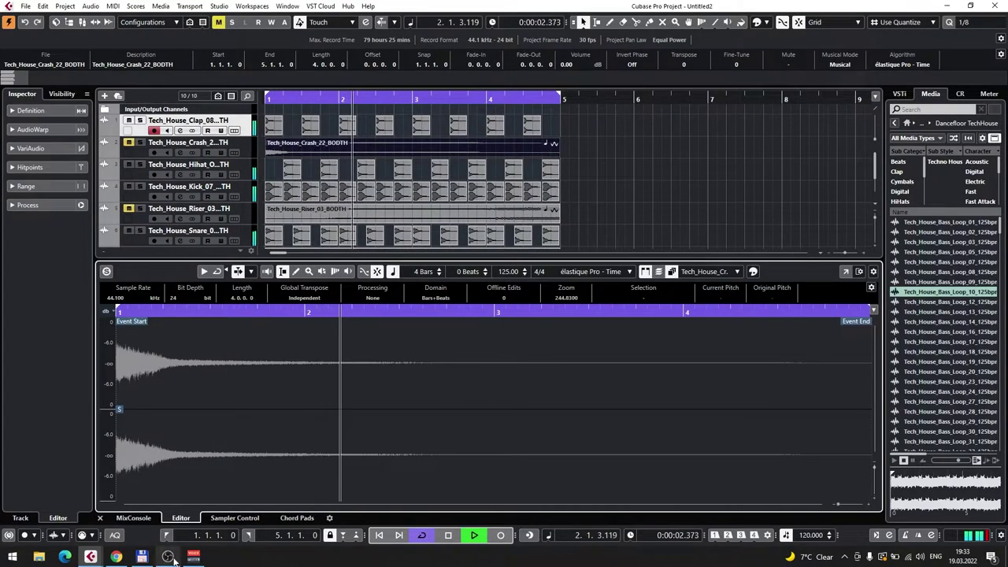
key("Return")
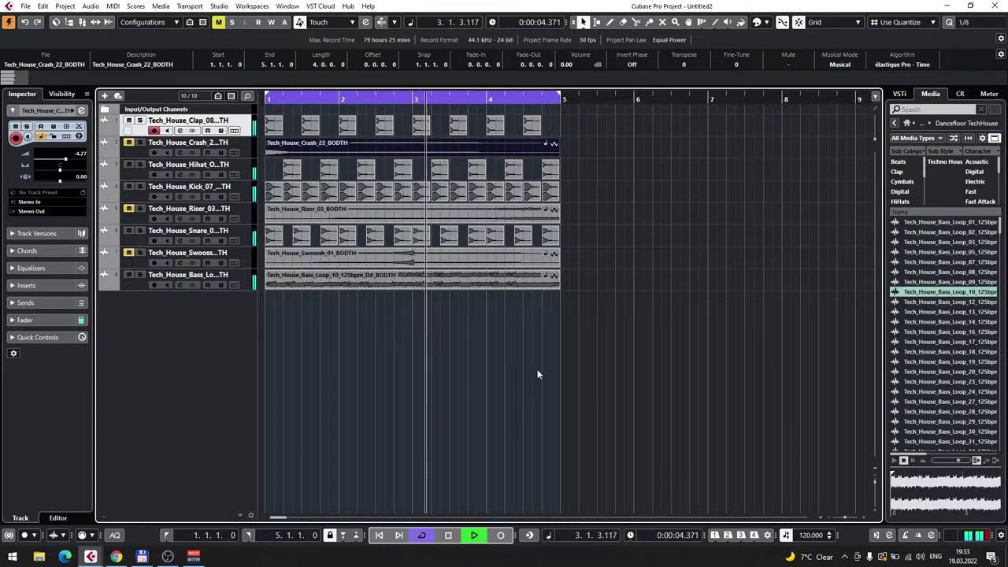
key("space")
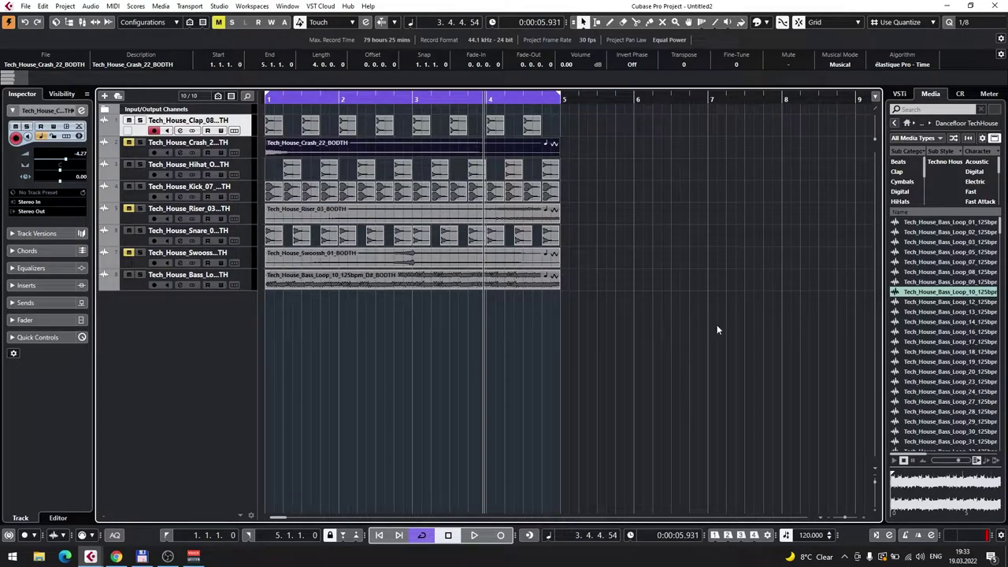
Open the Bloom vocal library and audition Vocals_108_G#m_Adlibs_11_AKB and Vocals_108_G#m_Adlibs_08_AKB
left_click(895, 123)
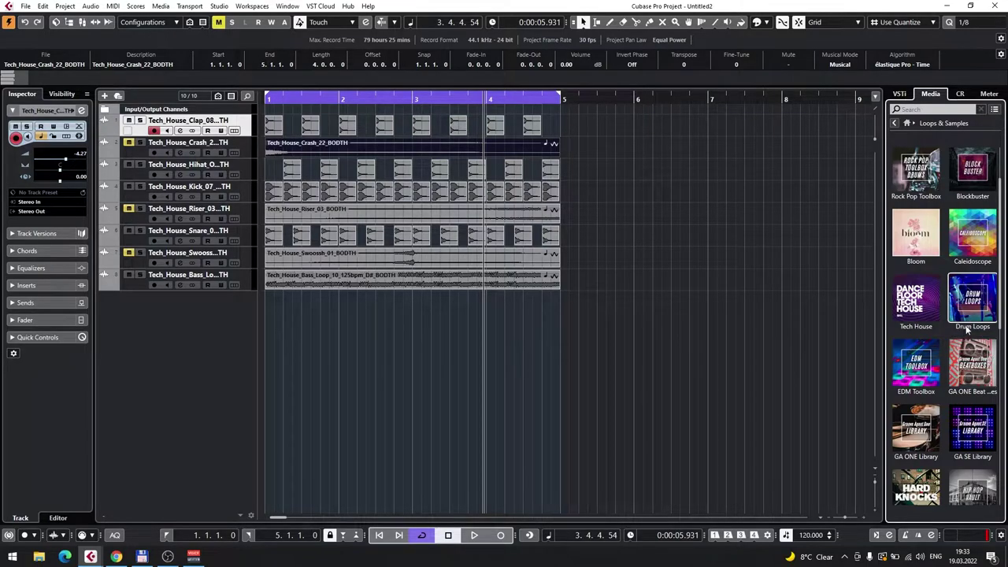
scroll(953, 339, "up", 1)
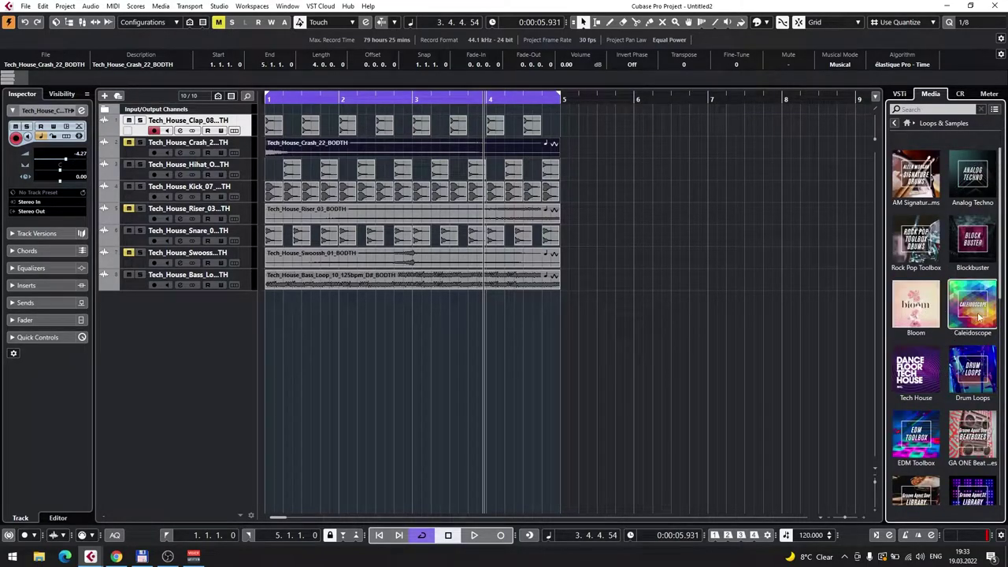
left_click(928, 310)
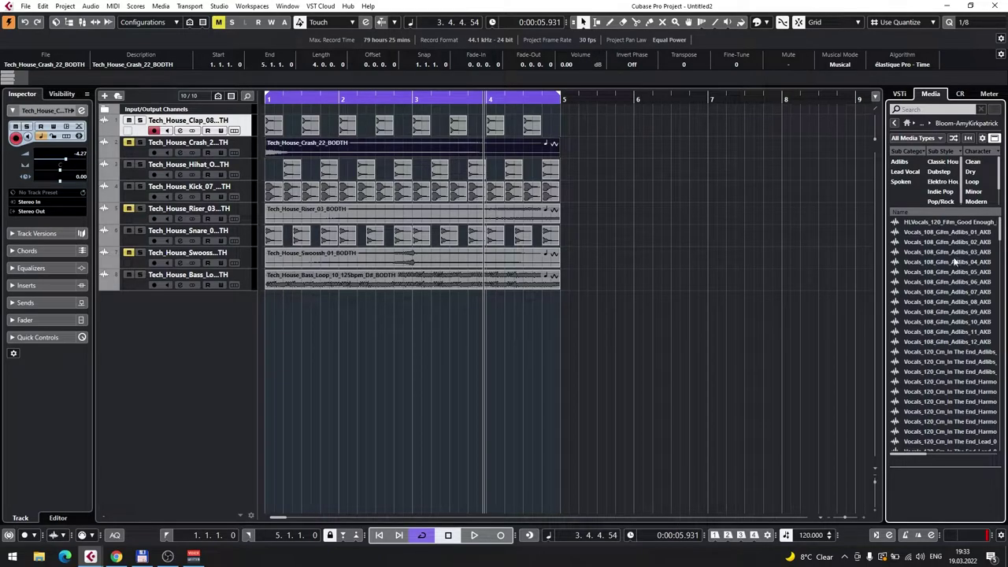
left_click(943, 332)
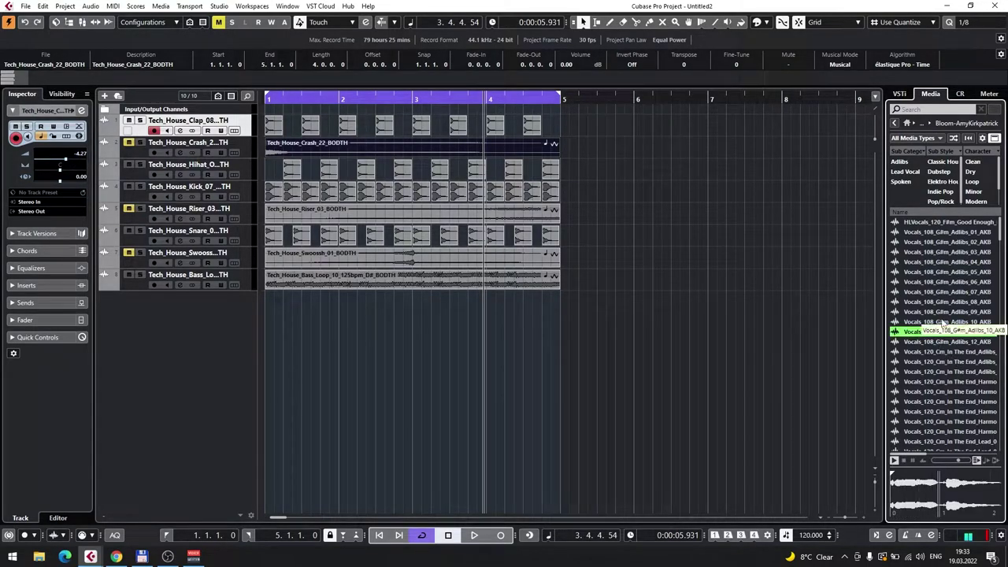
left_click(939, 303)
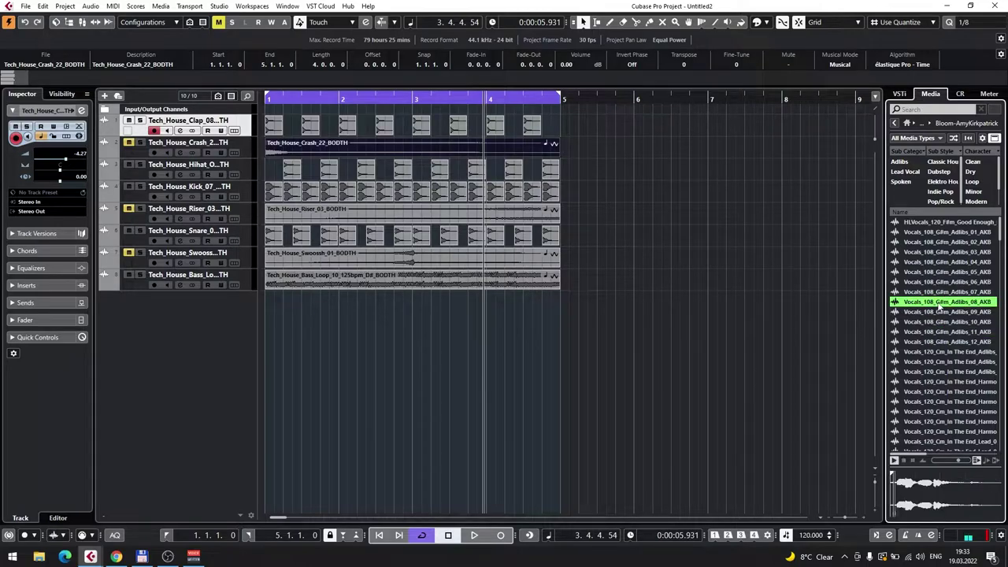
Audition the Vocals_120_Cm_In The End_Adlibs samples 01, 02 and 03, and replay 02 for comparison
left_click(943, 352)
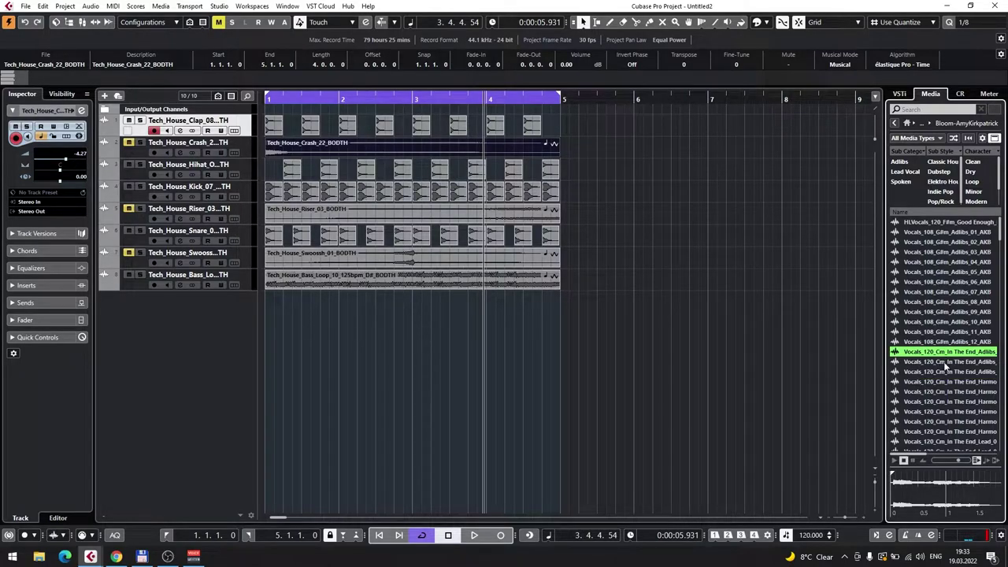
left_click(941, 355)
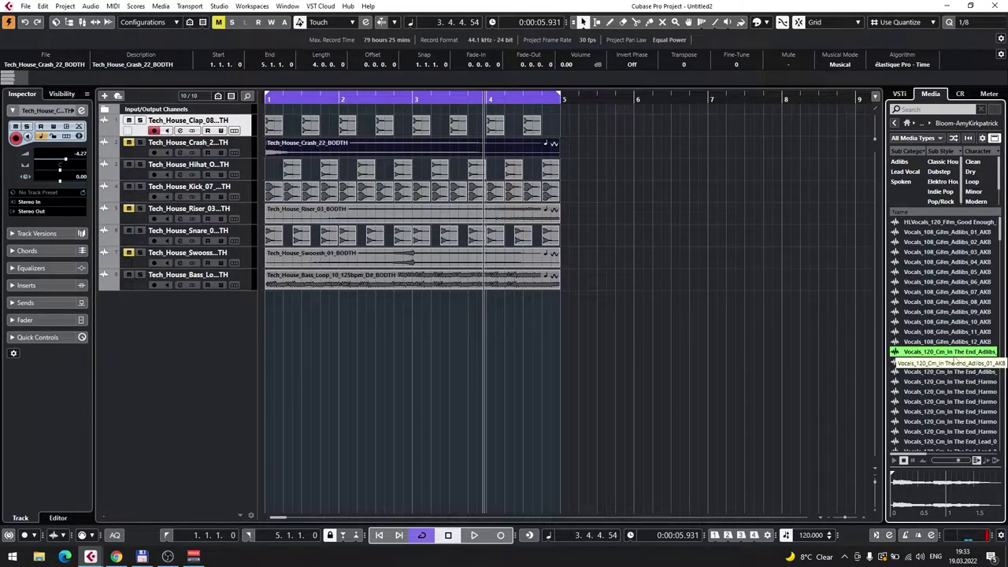
left_click(957, 362)
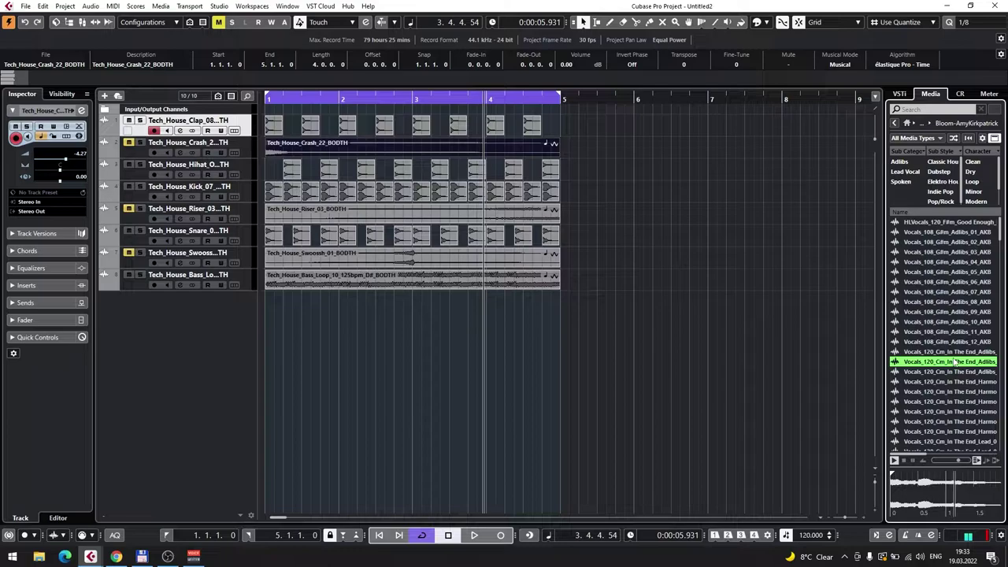
left_click(954, 374)
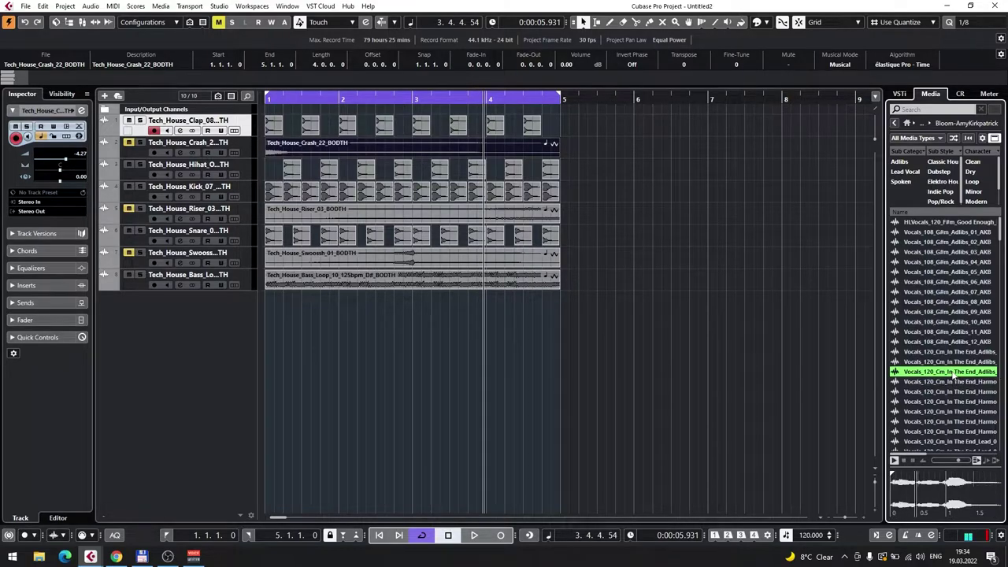
left_click(956, 364)
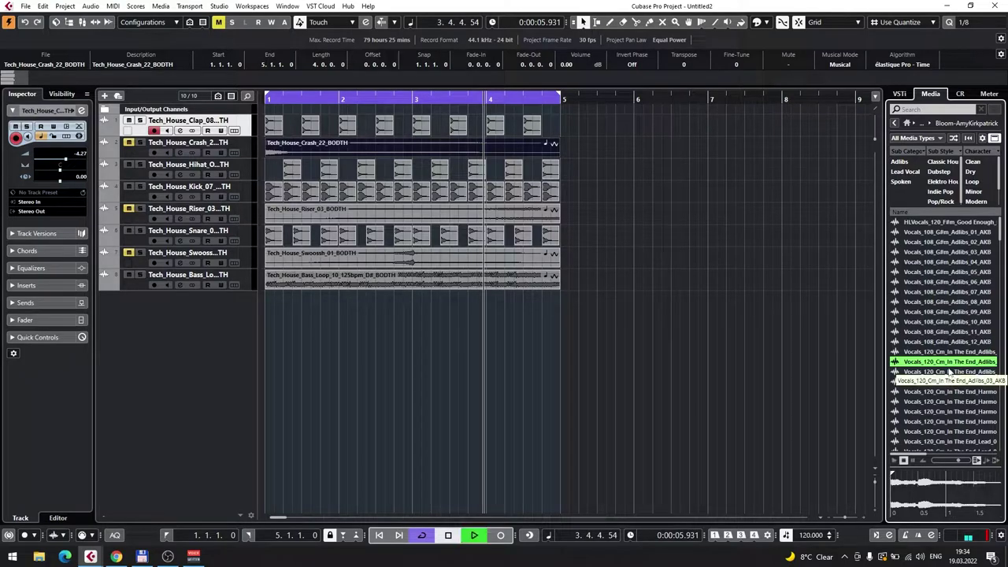
Place Vocals_120_Cm_In The End_Adlibs_02_AKB on a new track at the start of bar 1 and copy it to bar 3
left_click_drag(951, 367, 270, 305)
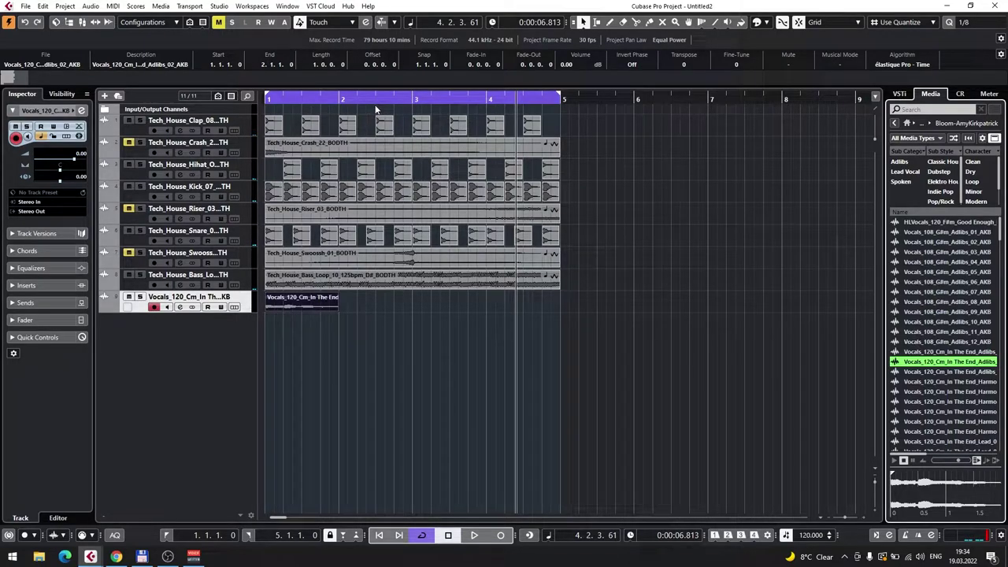
key("space")
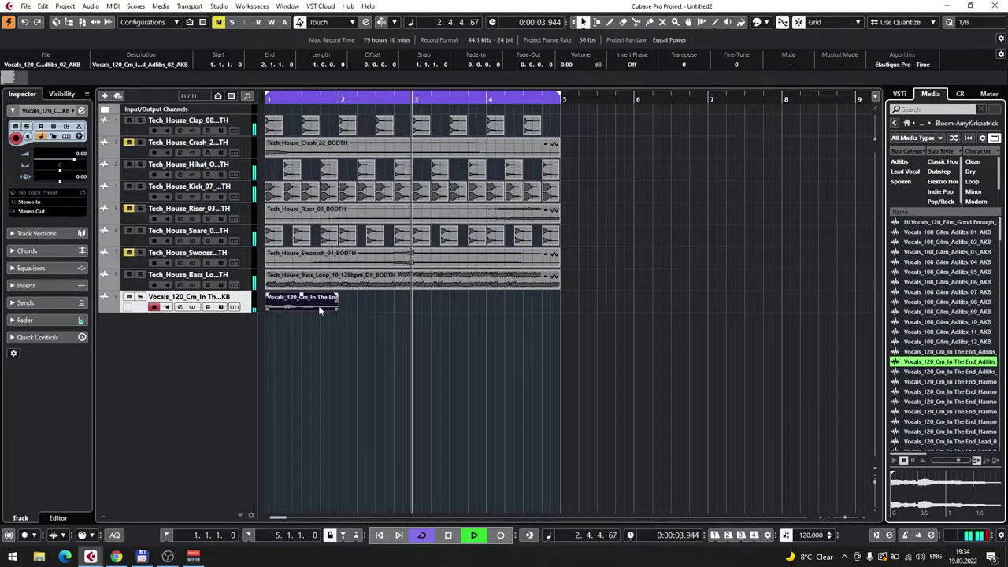
left_click_drag(361, 308, 417, 303)
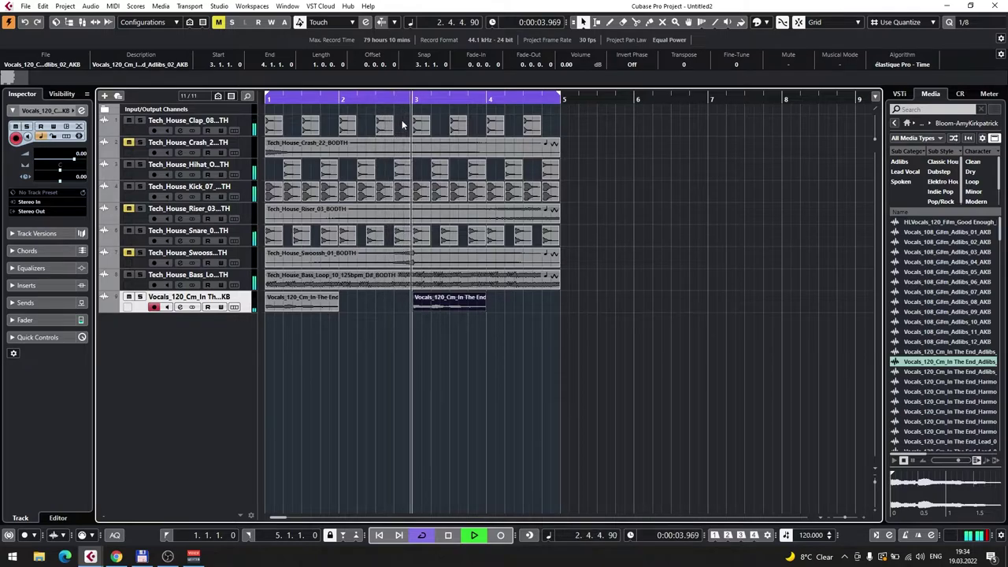
Stop playback and delete the vocal event at bar 3
key("space")
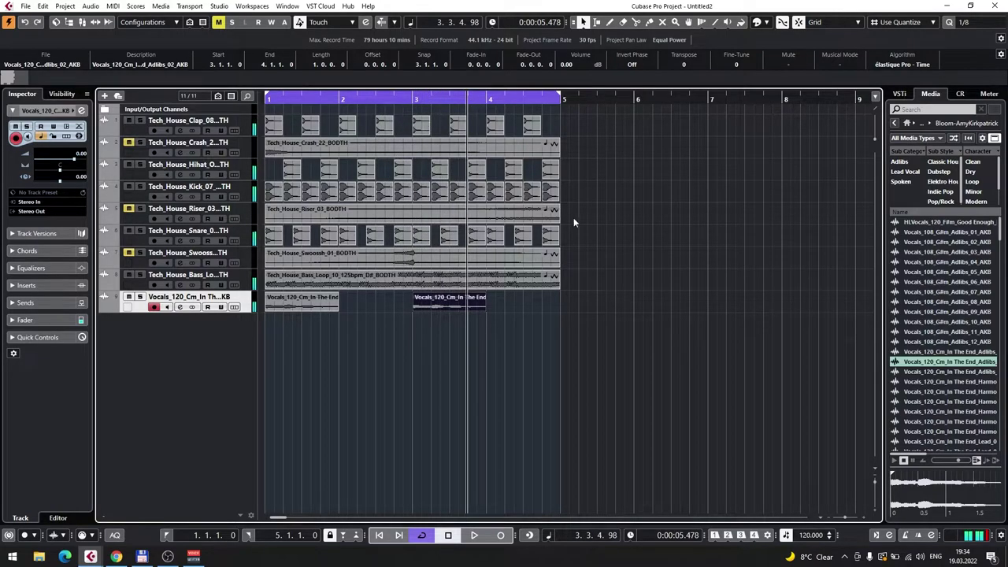
left_click(430, 307)
key("Delete")
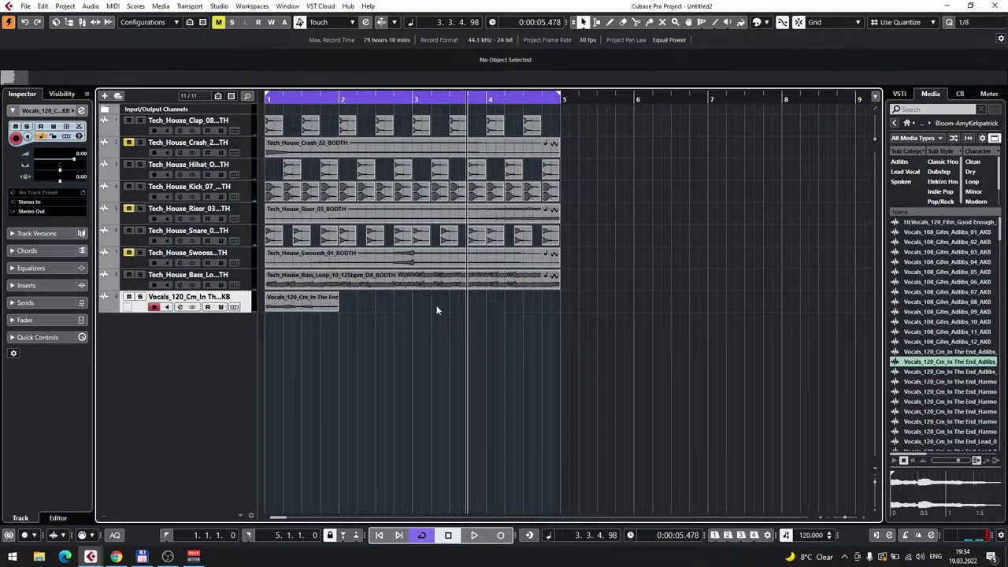
Insert the Raum reverb on the Vocals_120_Cm_In The End_Adlibs_02_AKB track and set its Mix to 29%
left_click(64, 287)
left_click(291, 307)
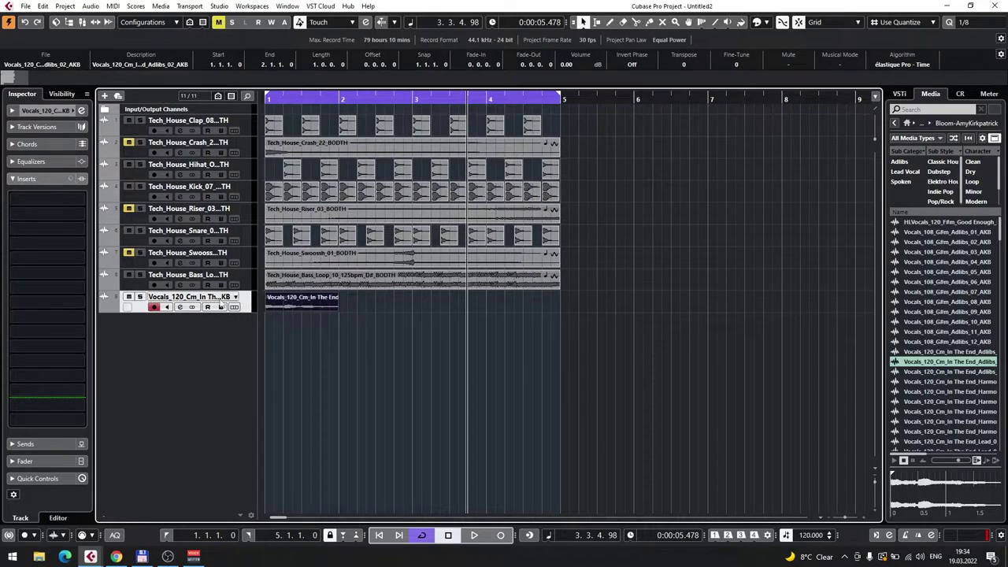
left_click(63, 202)
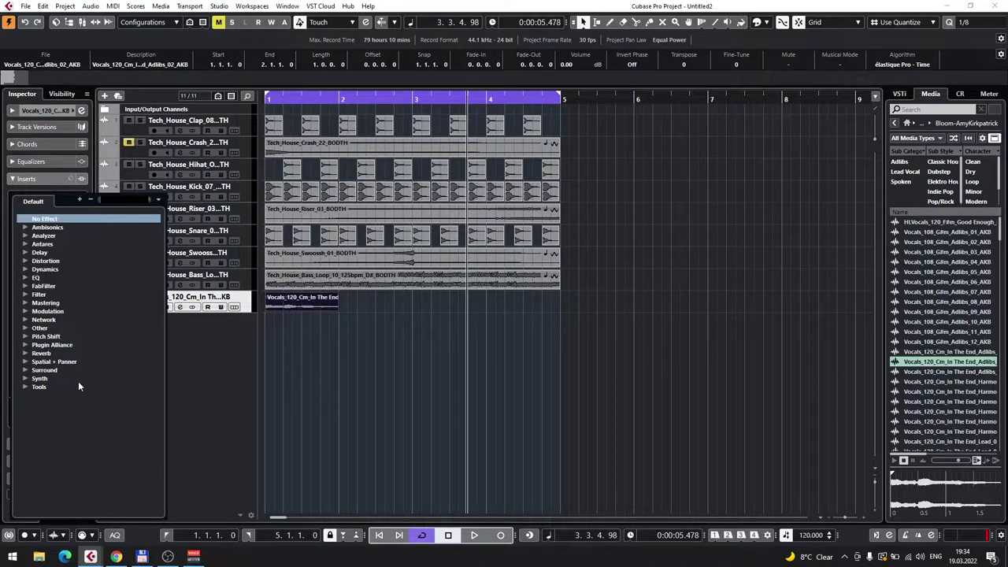
left_click(26, 352)
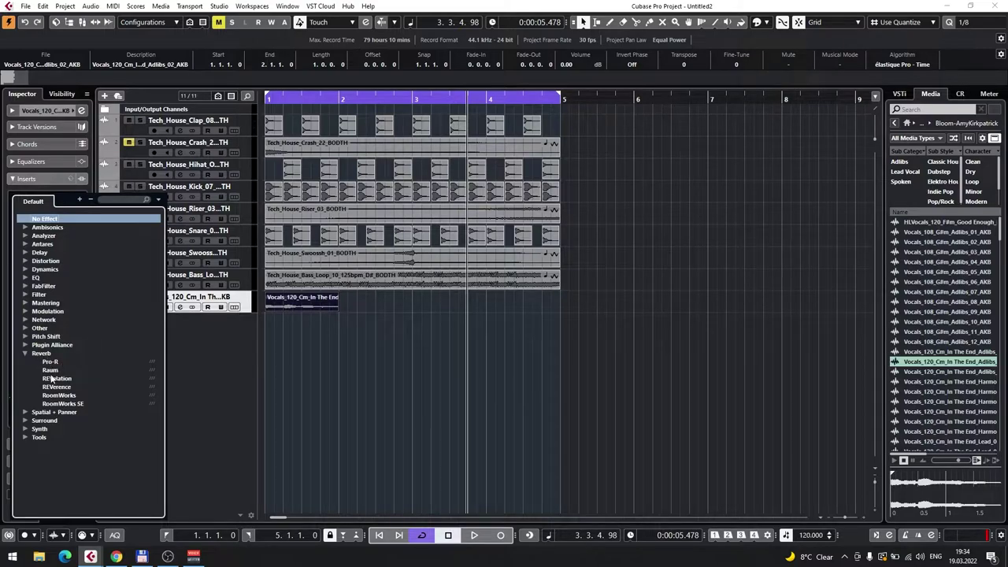
left_click(51, 379)
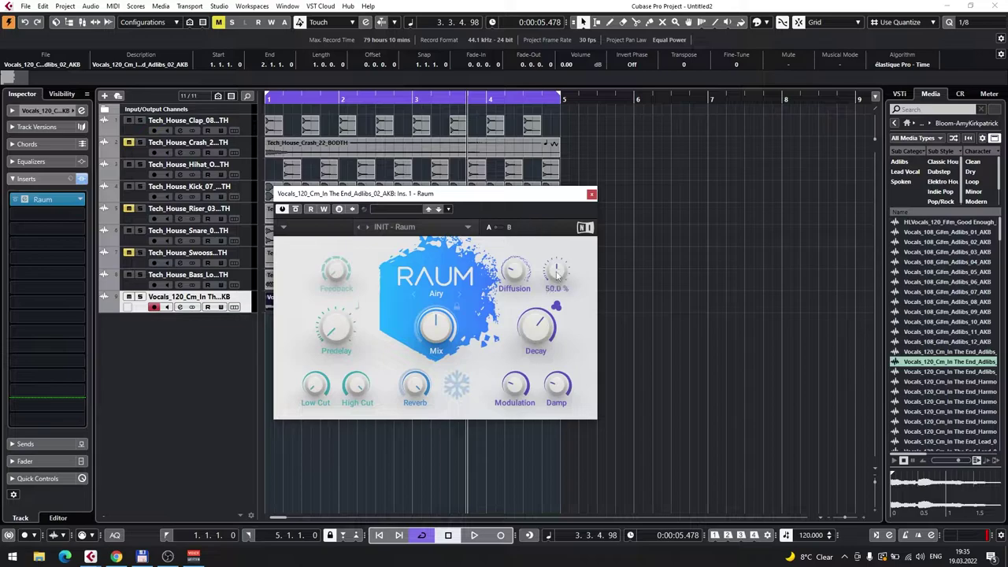
left_click_drag(437, 327, 436, 347)
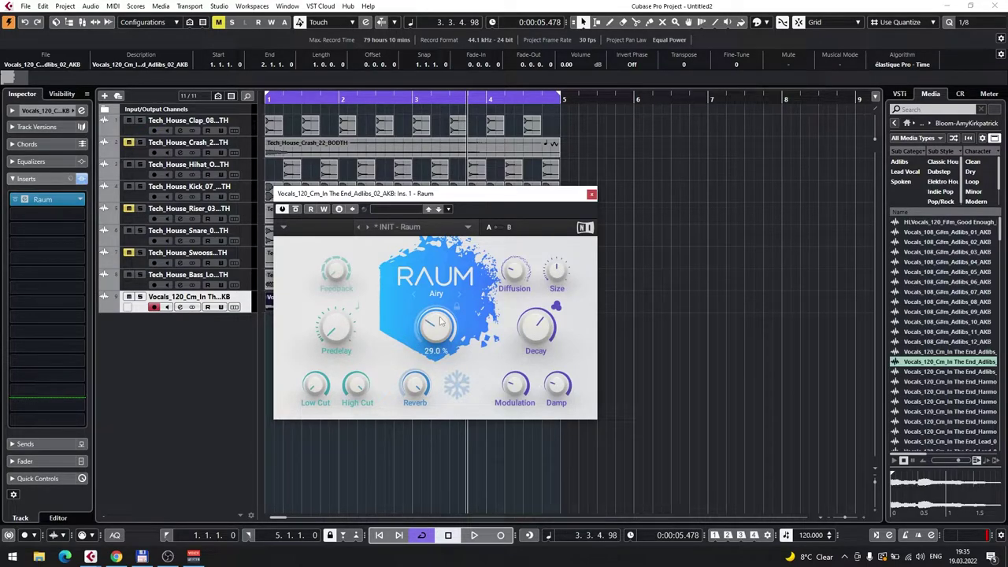
Solo the vocal track, loop playback from 1.1.1 to 2.2.1, and lower Raum's Mix to 25% before closing the plug-in
left_click(139, 298)
key("space")
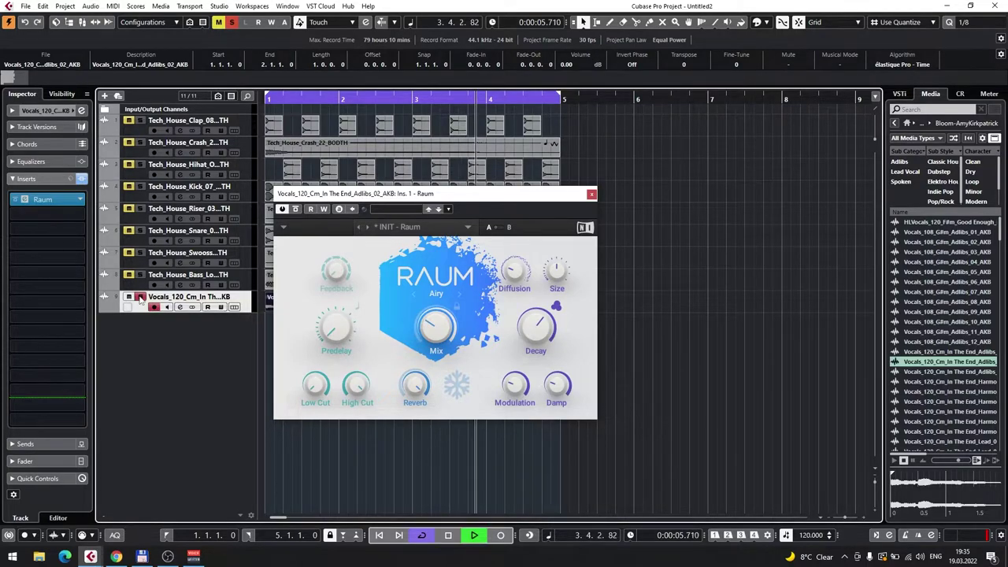
left_click_drag(356, 195, 616, 188)
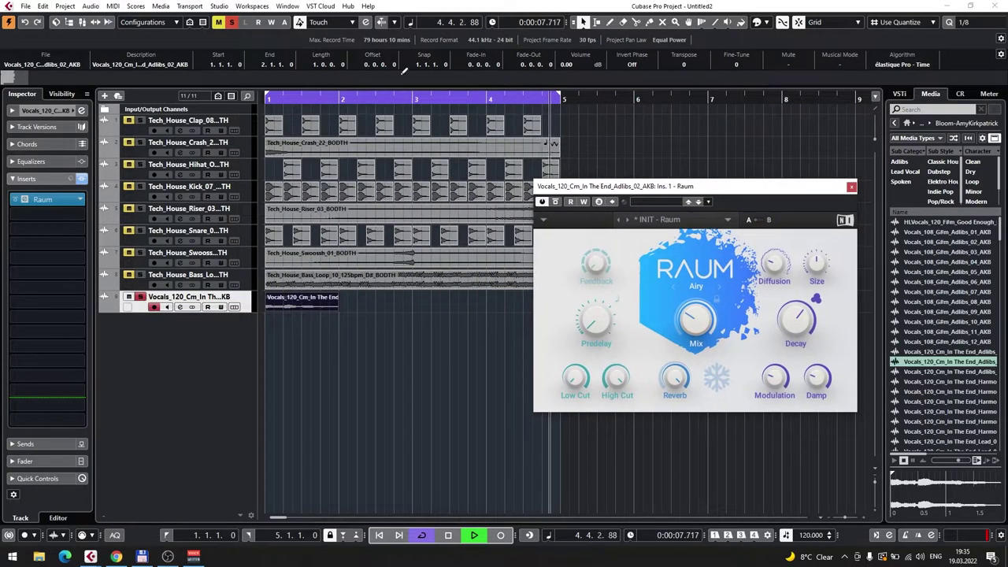
left_click_drag(559, 95, 361, 113)
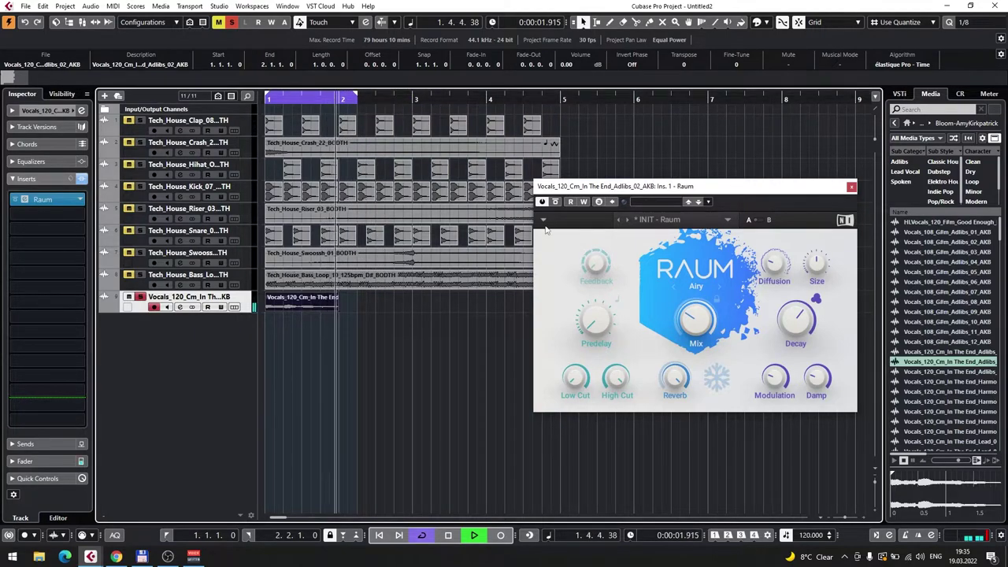
mouse_move(698, 329)
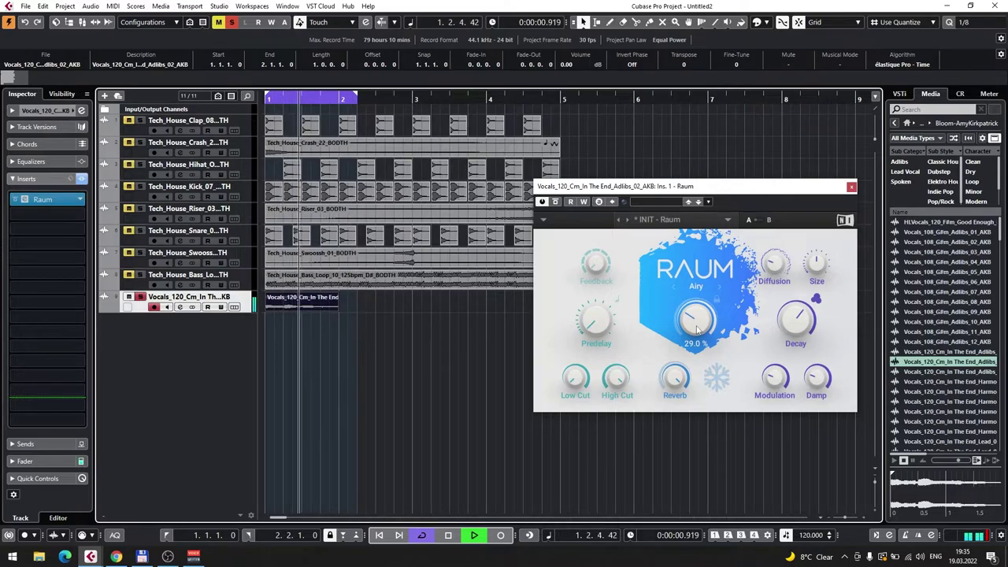
mouse_move(698, 330)
left_mouse_down()
mouse_move(698, 311)
mouse_move(698, 336)
left_mouse_up()
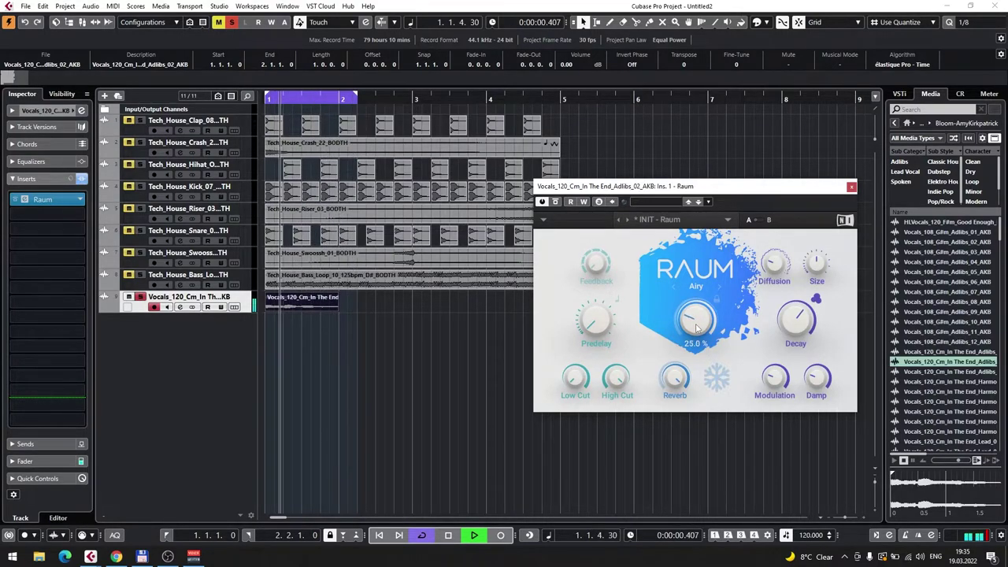
left_click(851, 187)
Extend the loop range back to 5.1.1, unsolo the vocal track, and play the arrangement with the reverb applied
left_click_drag(356, 98, 561, 97)
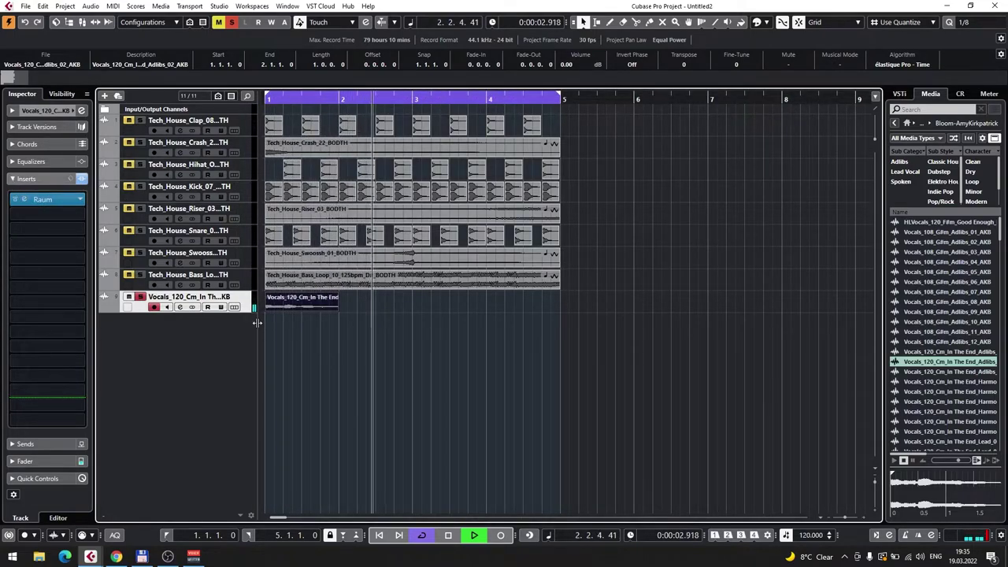
key("space")
left_click(140, 297)
key("comma")
key("space")
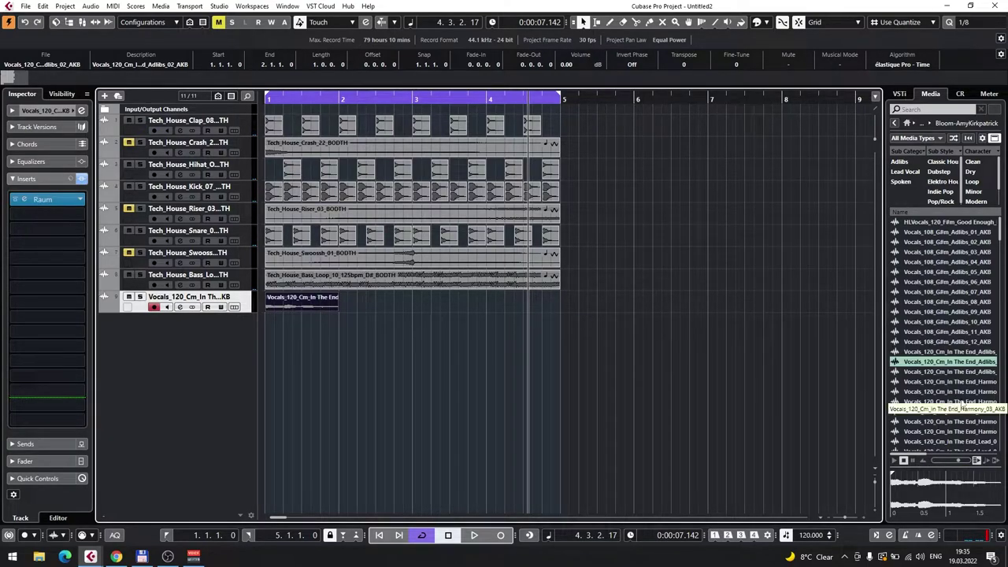
Audition the Vocals_120_Cm_In The End_Harmony samples 05, 04, 03 and 06, plus the first Lead sample
scroll(952, 404, "down", 3)
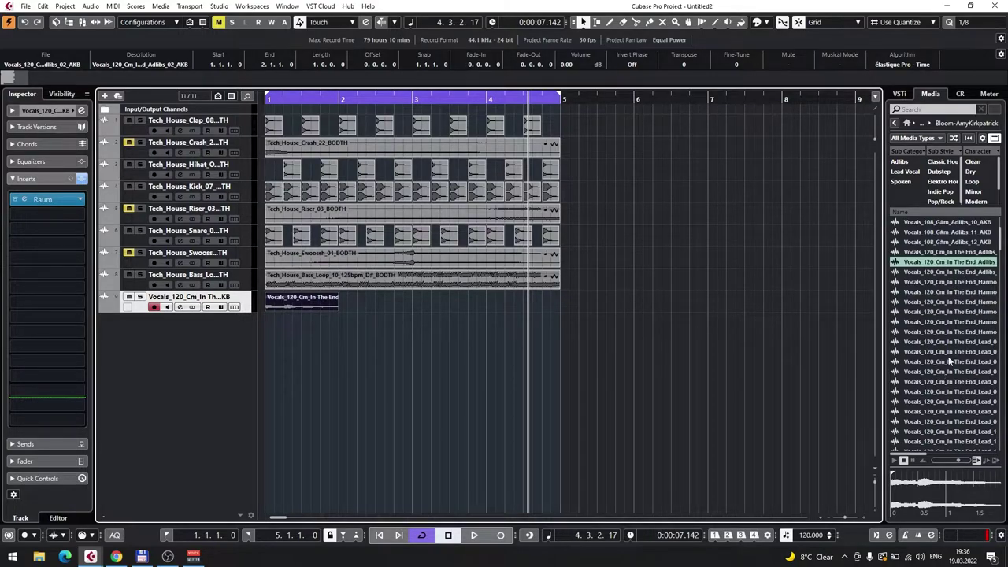
left_click(946, 323)
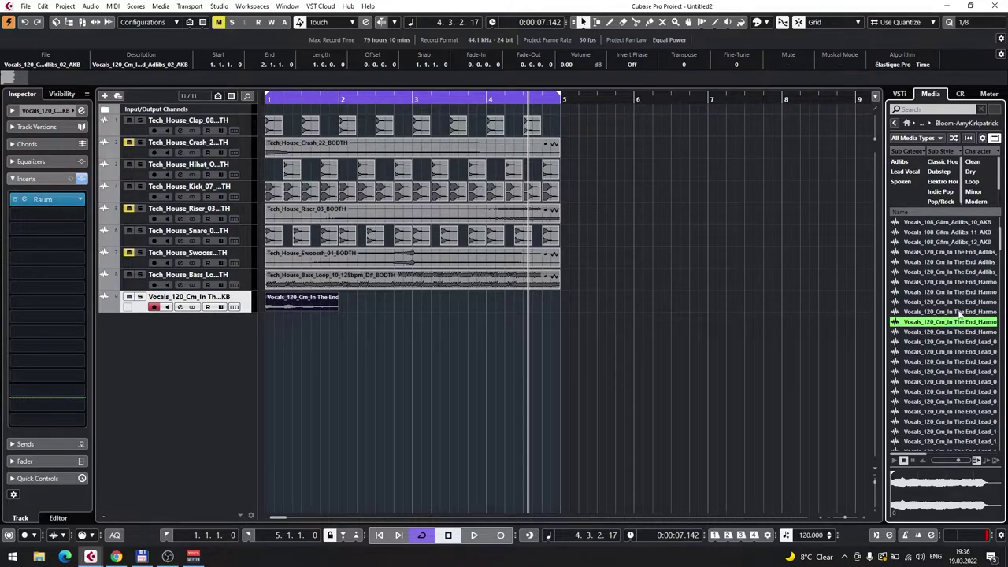
left_click(959, 314)
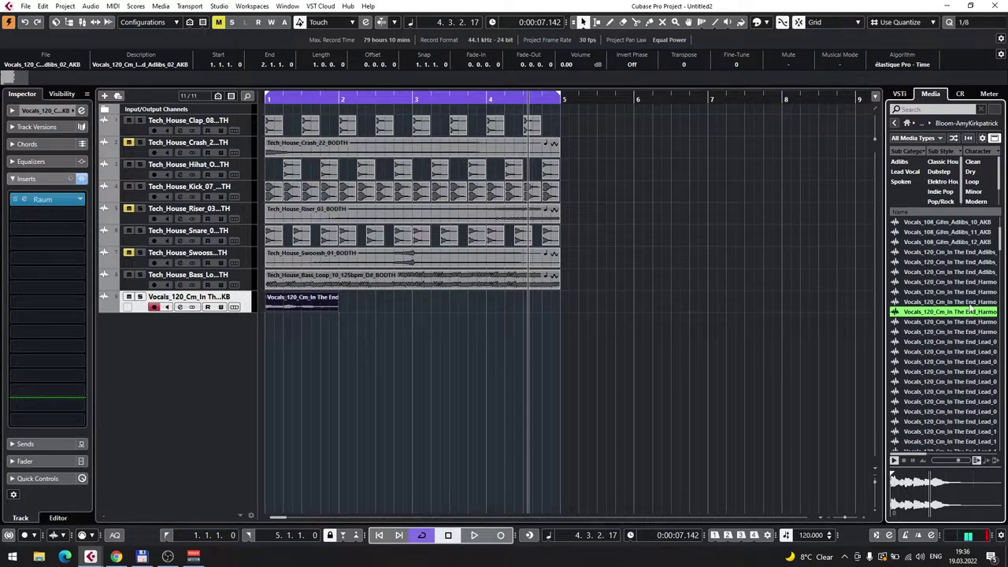
left_click(970, 305)
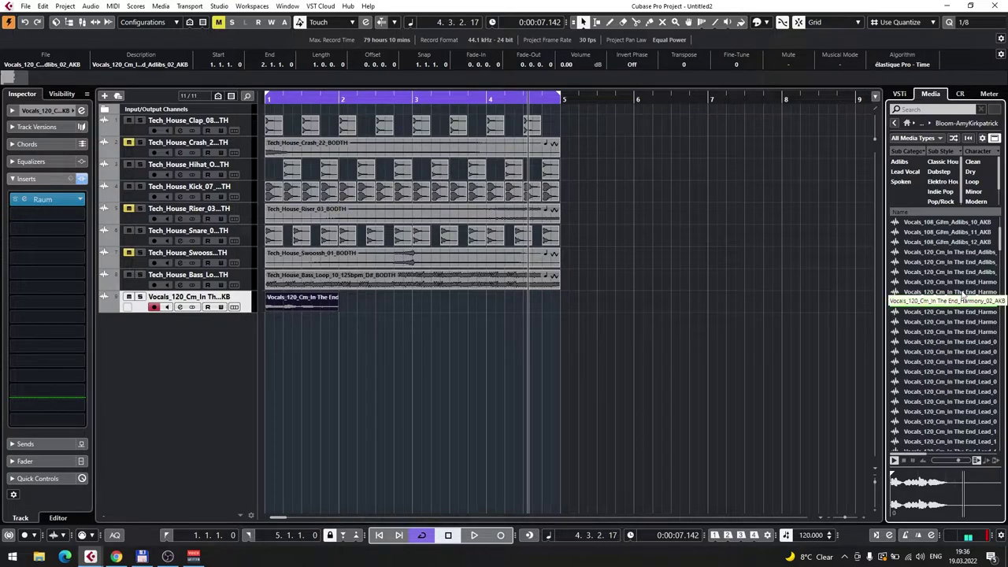
left_click(960, 334)
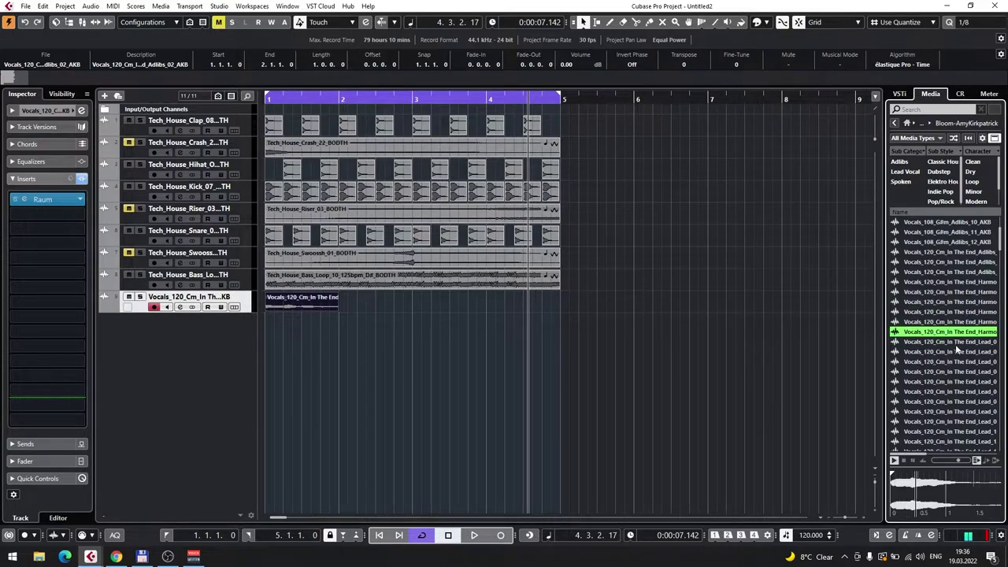
left_click(961, 342)
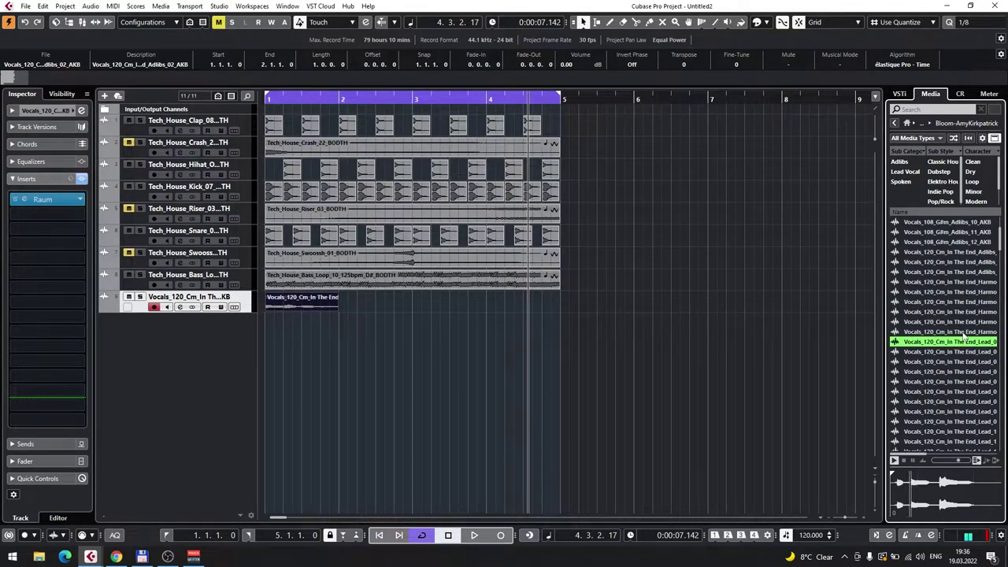
Replay Vocals_120_Cm_In The End_Harmony samples 05 and 04, and step back through samples 06 to 02
left_click(962, 323)
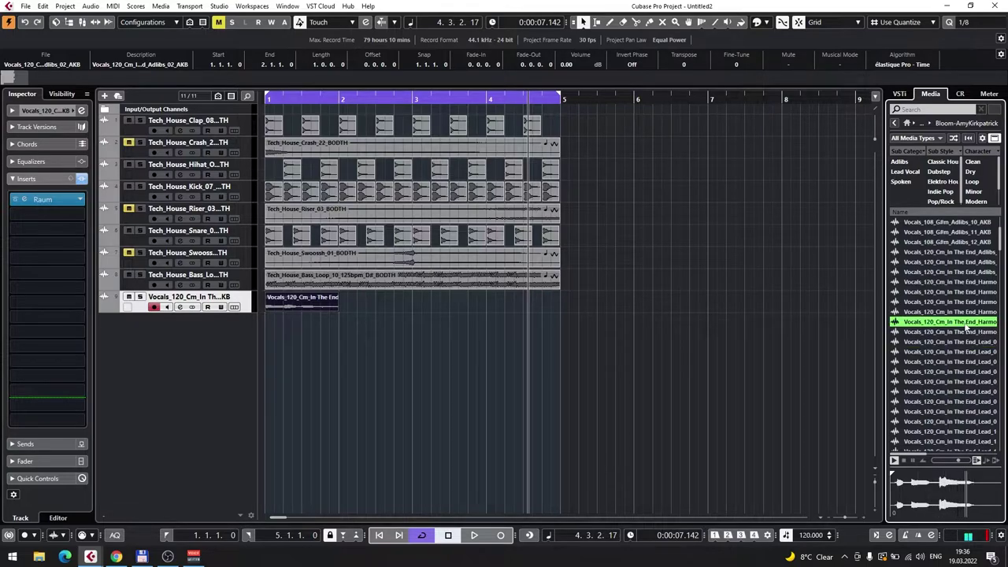
key("Up")
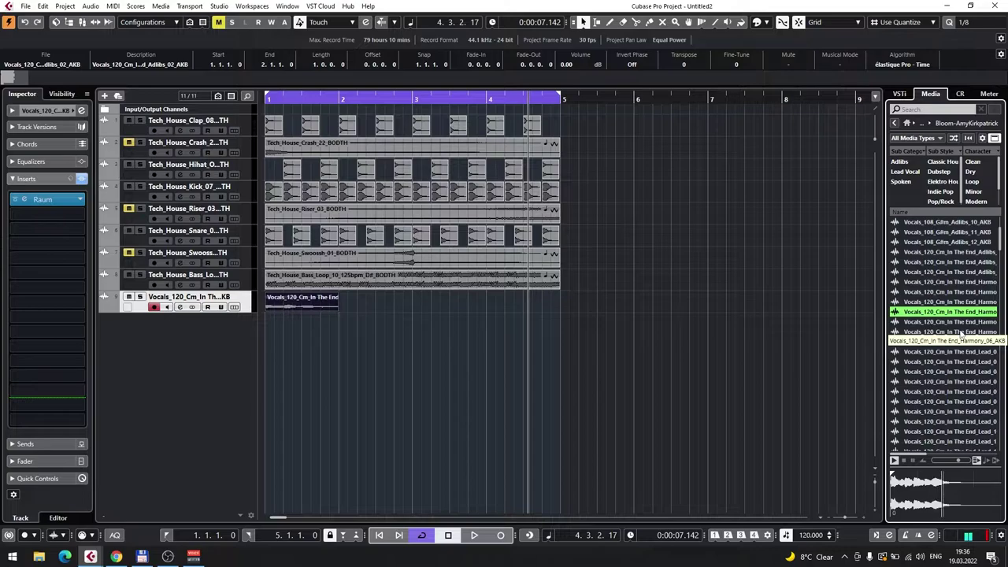
left_click(962, 332)
key("Up")
key("Up")
key("Up")
key("Up")
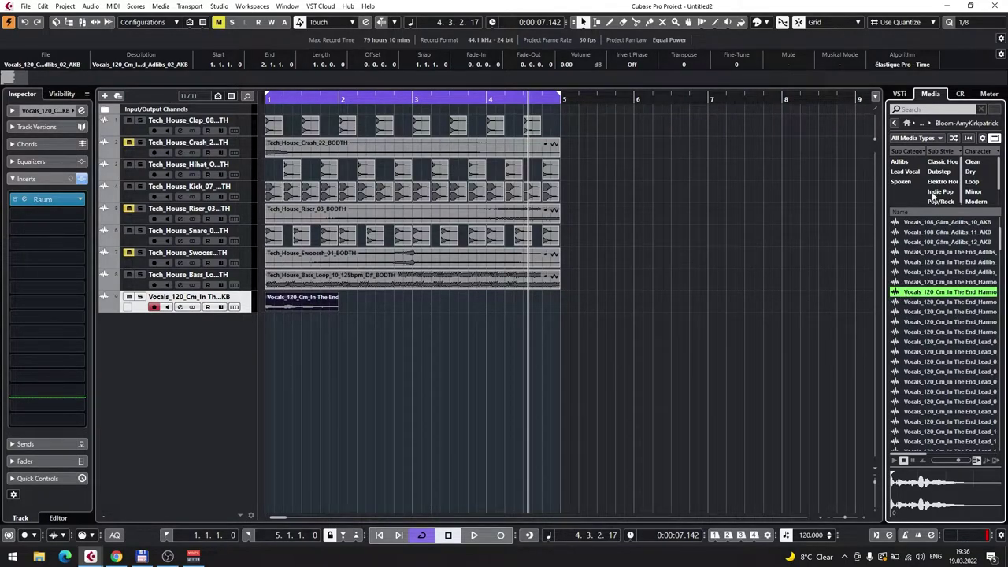
Leave the Bloom vocal samples and return to the Loops & Samples library overview
scroll(970, 296, "up", 2)
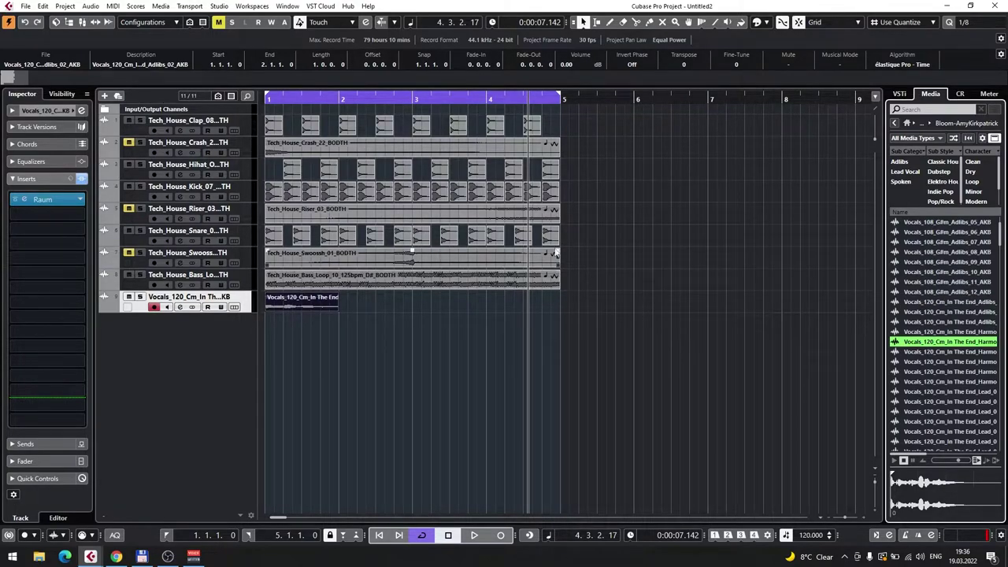
left_click(904, 96)
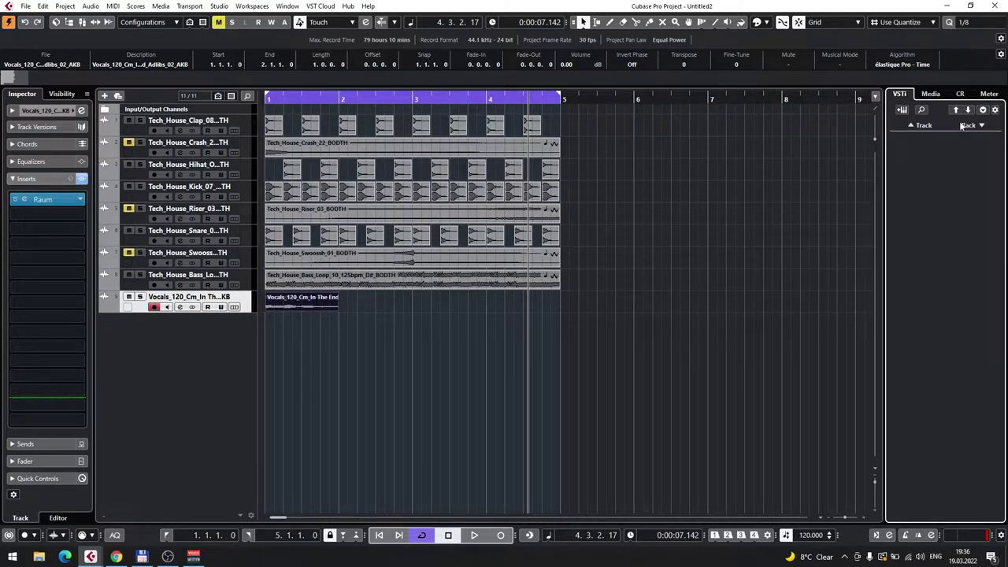
left_click(932, 95)
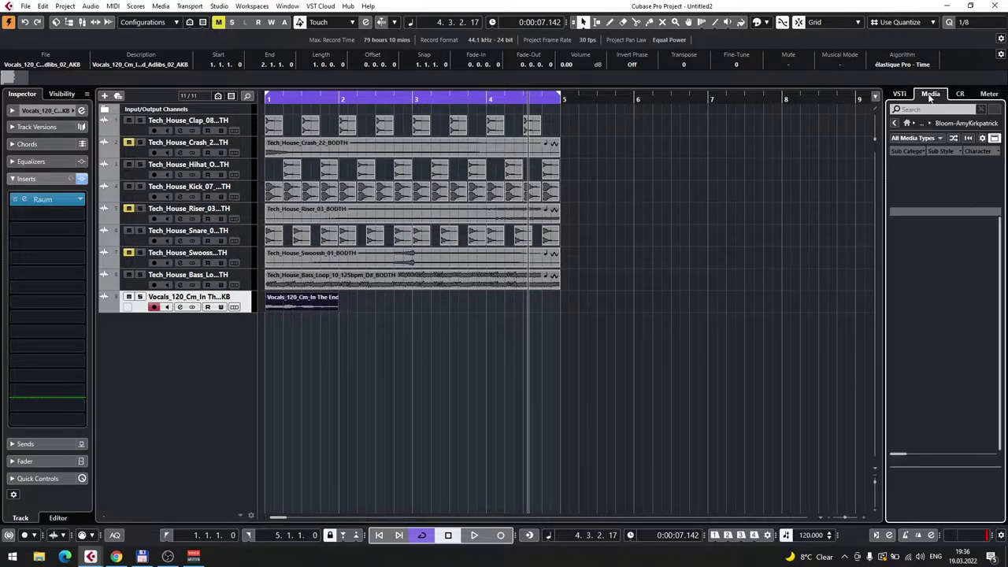
left_click(896, 124)
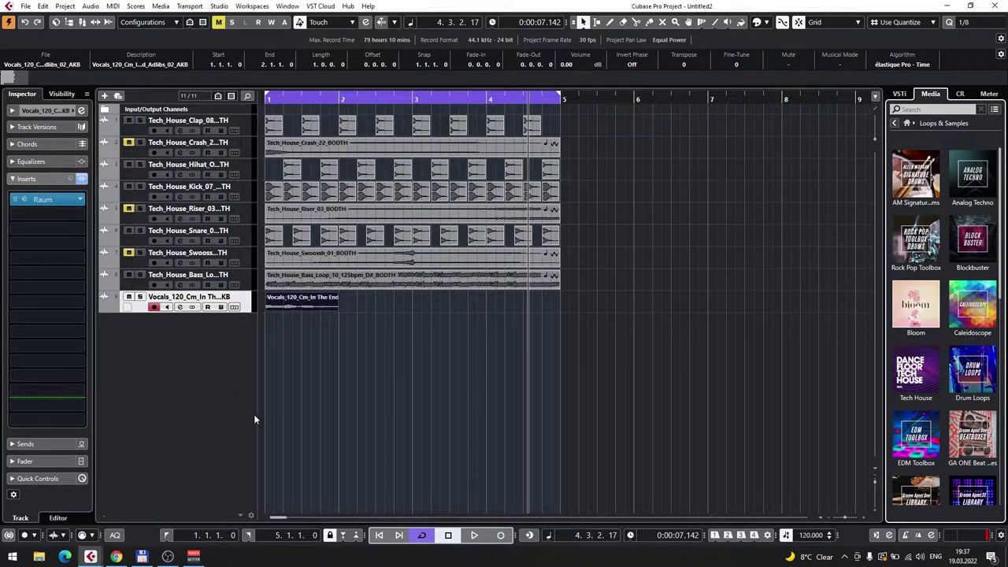
Add a HALion 6 instrument track below the vocal track and move the instrument window higher
right_click(224, 345)
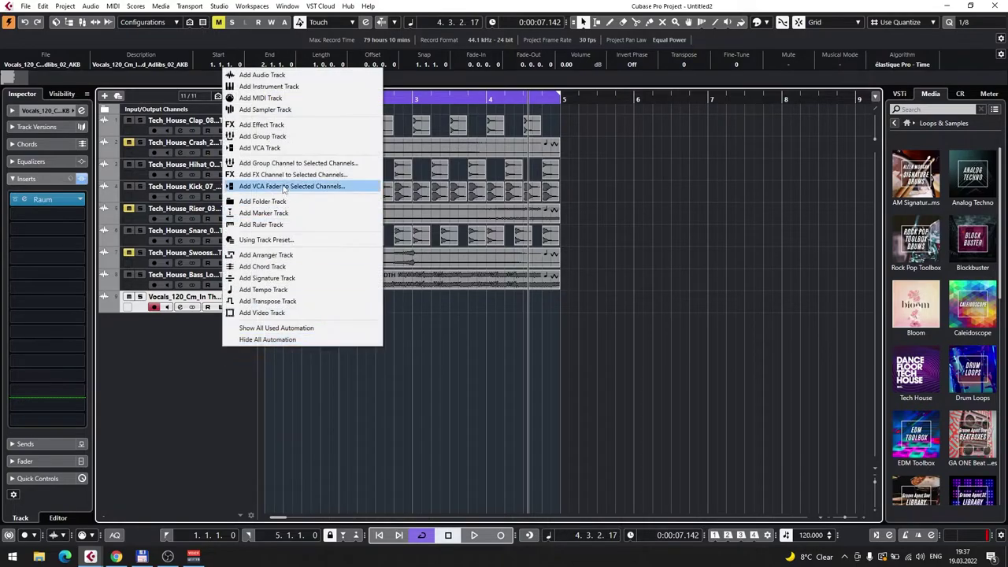
left_click(301, 87)
left_click(477, 303)
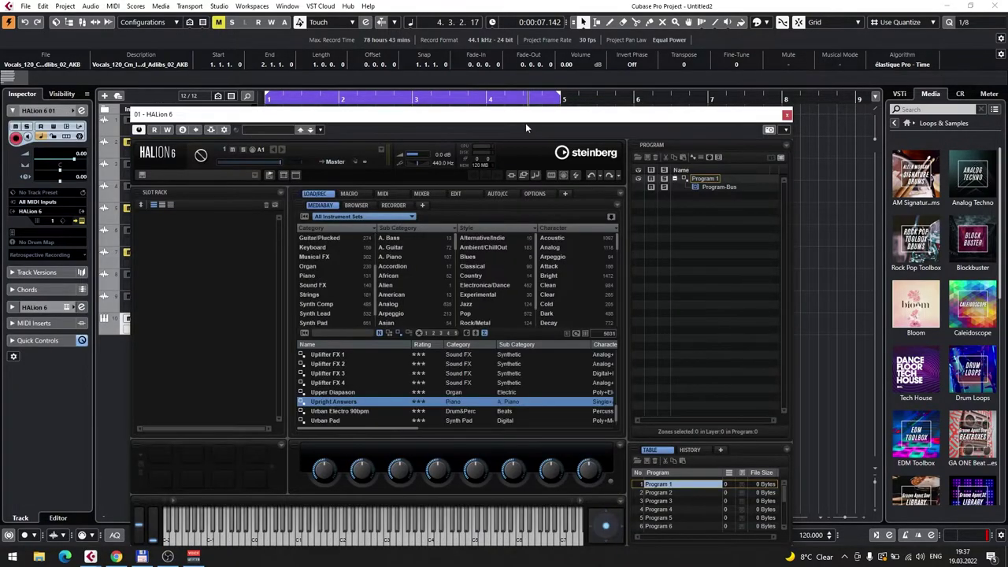
left_click_drag(491, 120, 542, 72)
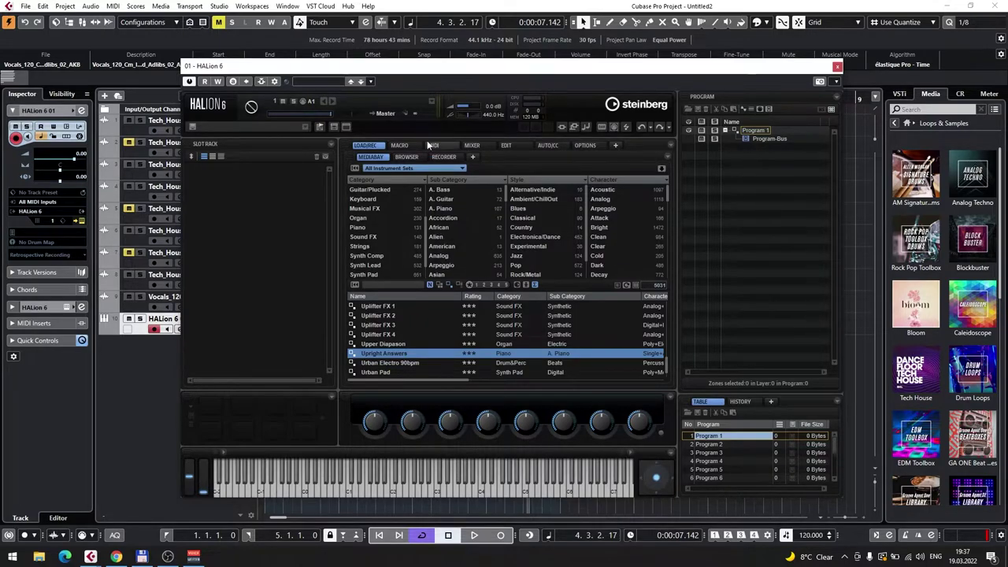
Filter HALion's sounds by Guitar/Plucked, load the Solid Guitar VX program, and start playback of the arrangement
scroll(380, 252, "up", 2)
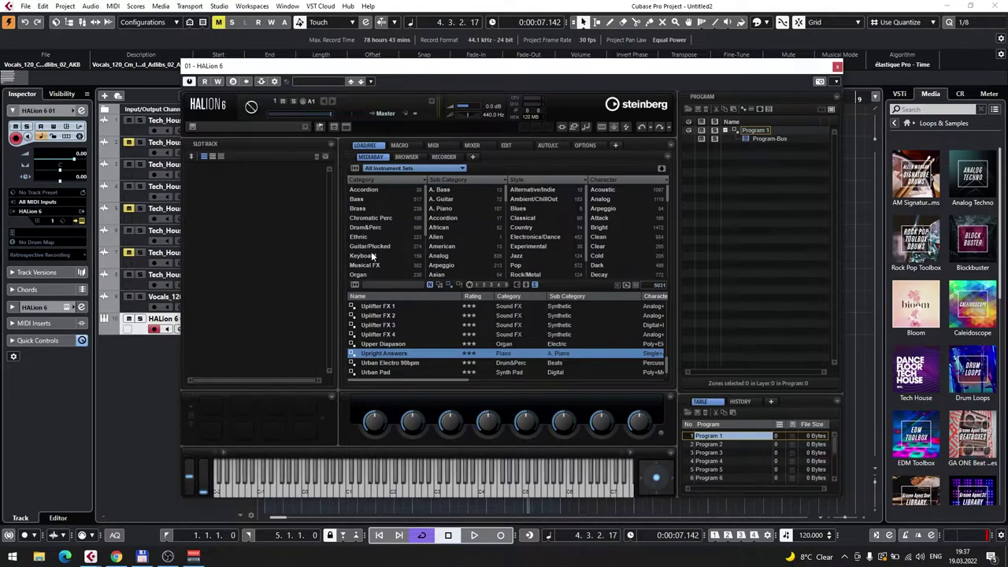
left_click(371, 247)
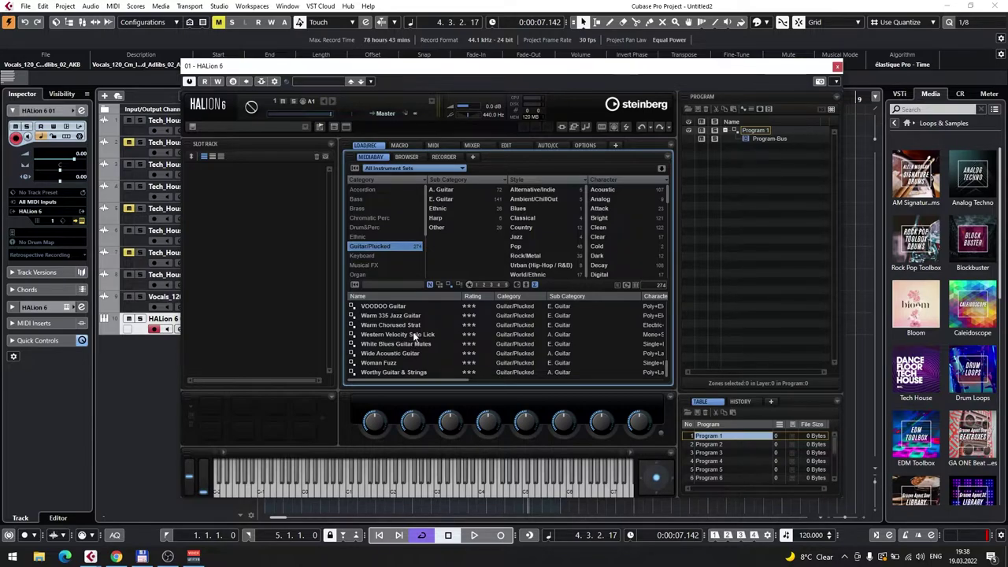
scroll(398, 339, "up", 5)
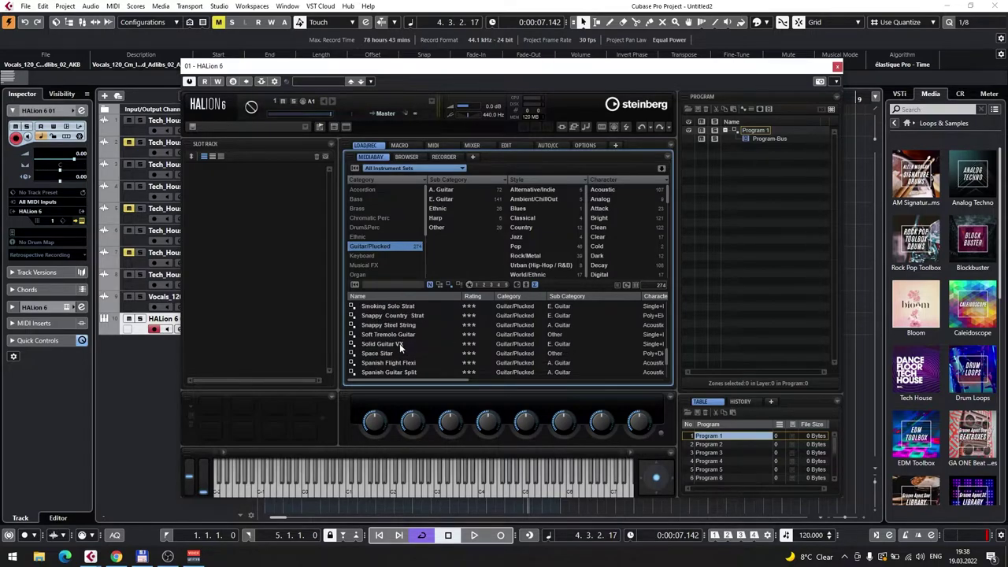
double_click(400, 343)
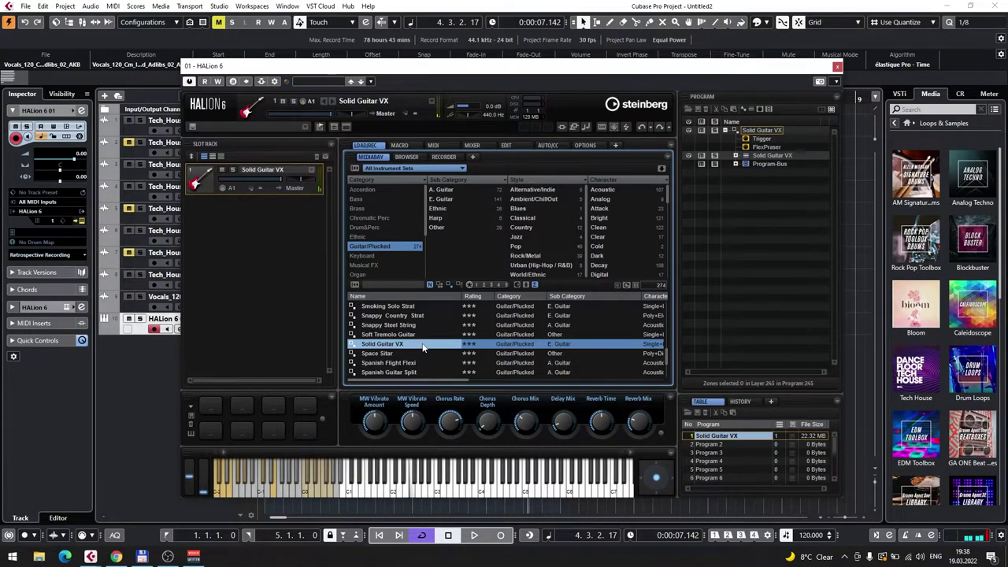
key("space")
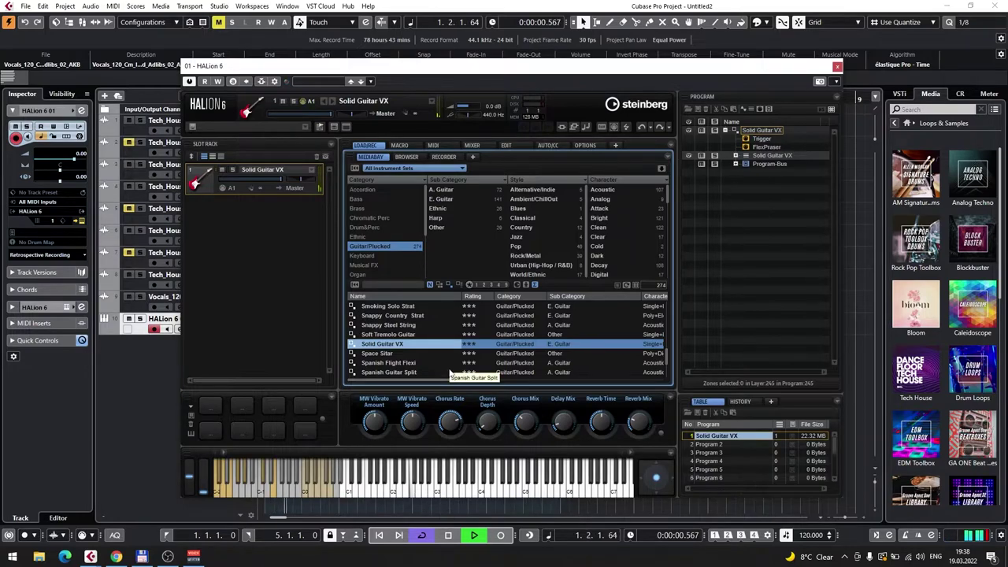
Load the Snappy Steel String program in HALion and audition it over the looping arrangement
key("space")
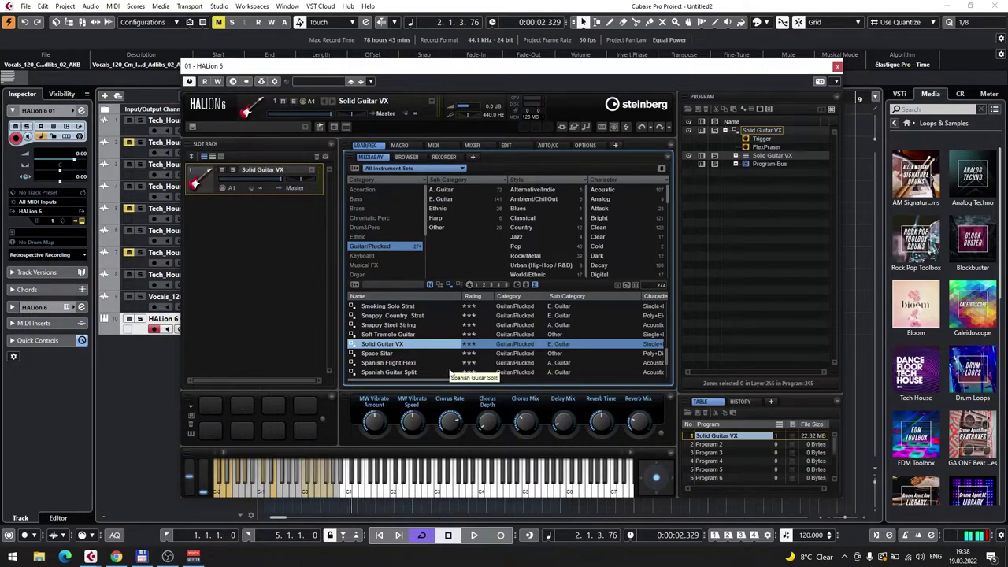
double_click(405, 325)
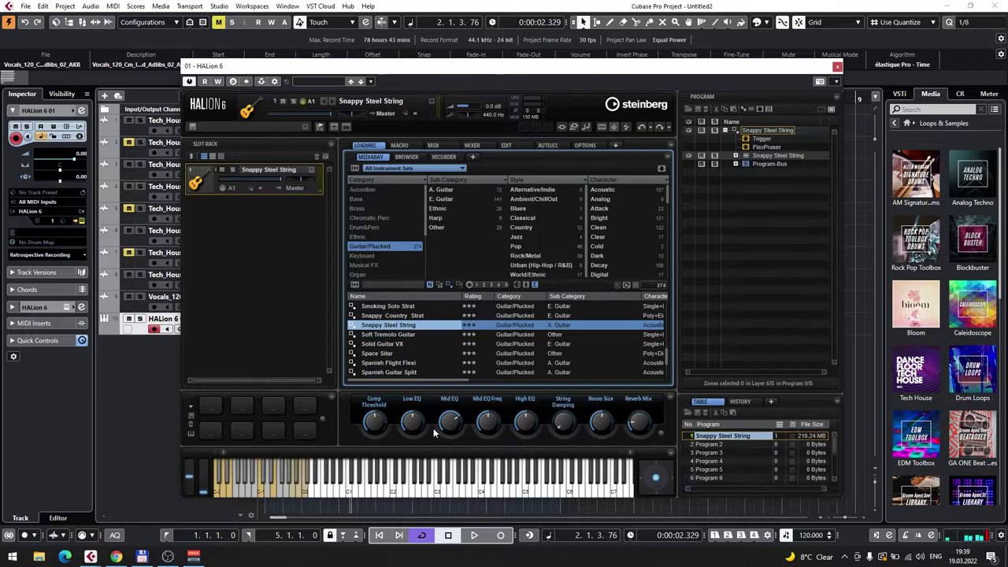
key("space")
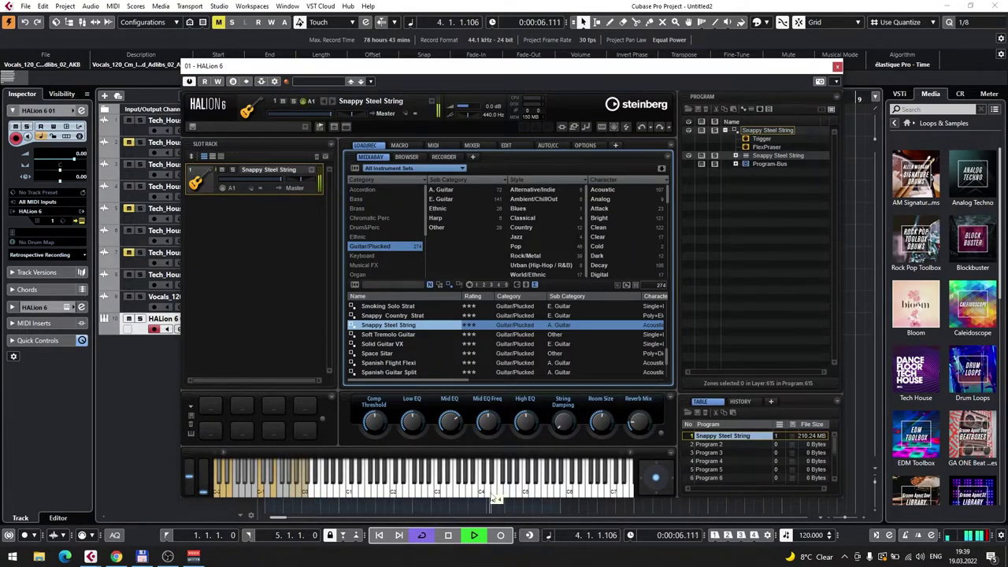
Load the Snappy Country Strat program in HALion, rehearse it over the looping arrangement, and close the instrument window
left_click(405, 316)
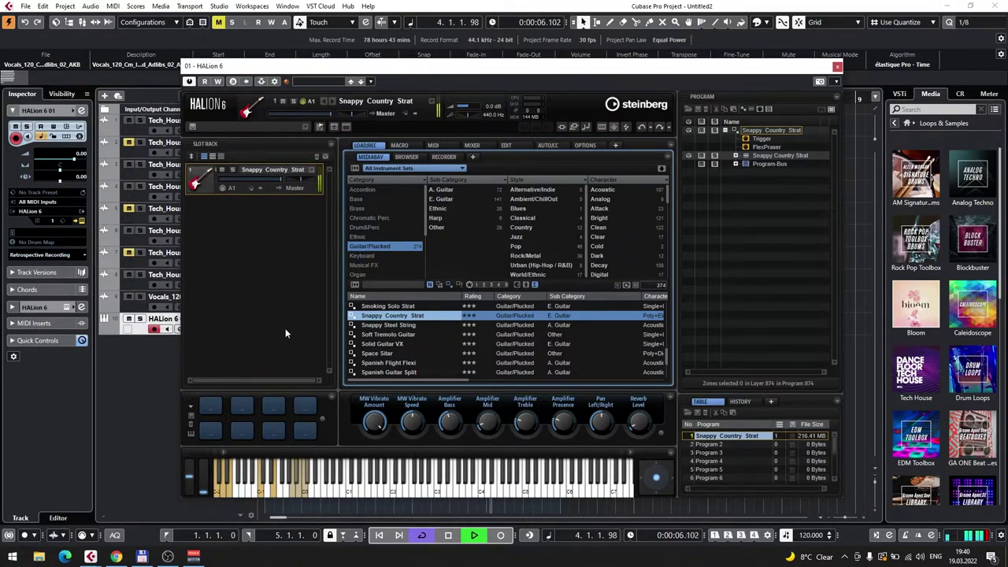
key("space")
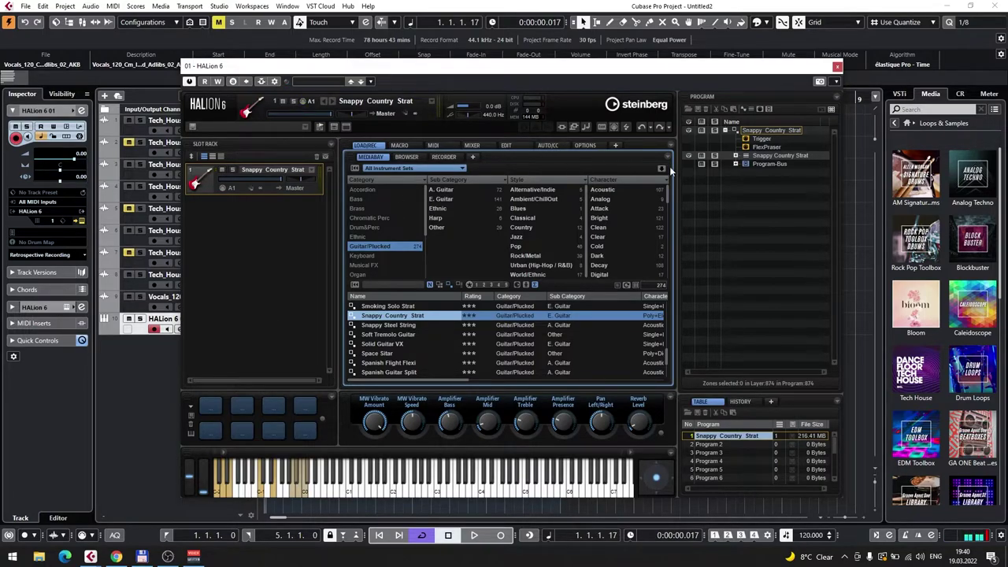
left_click(838, 66)
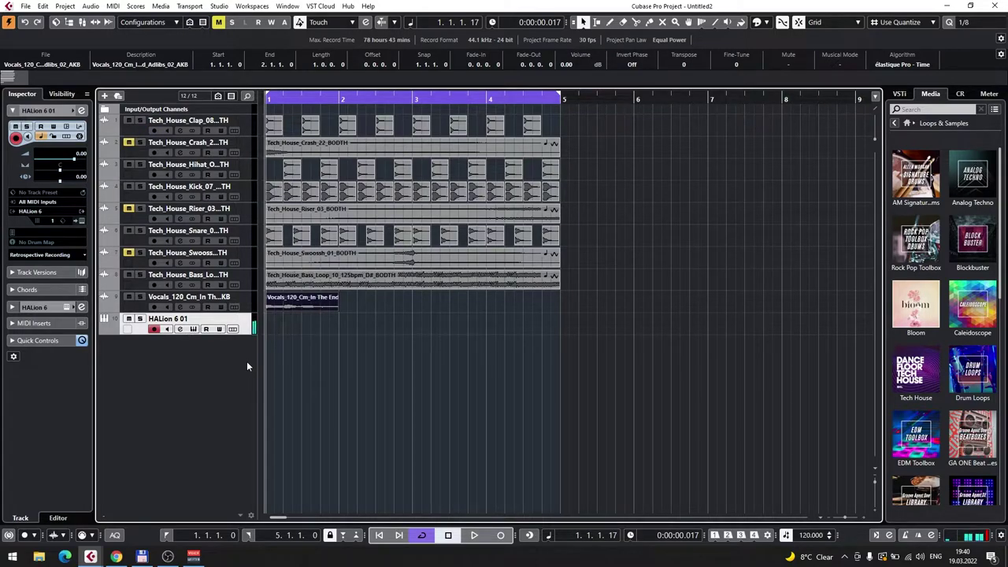
left_click(193, 329)
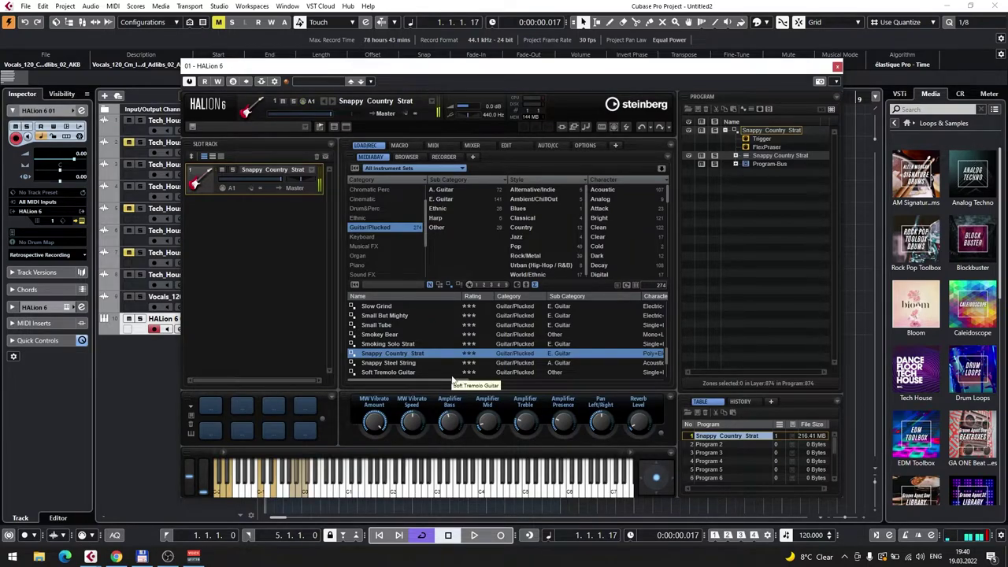
key("space")
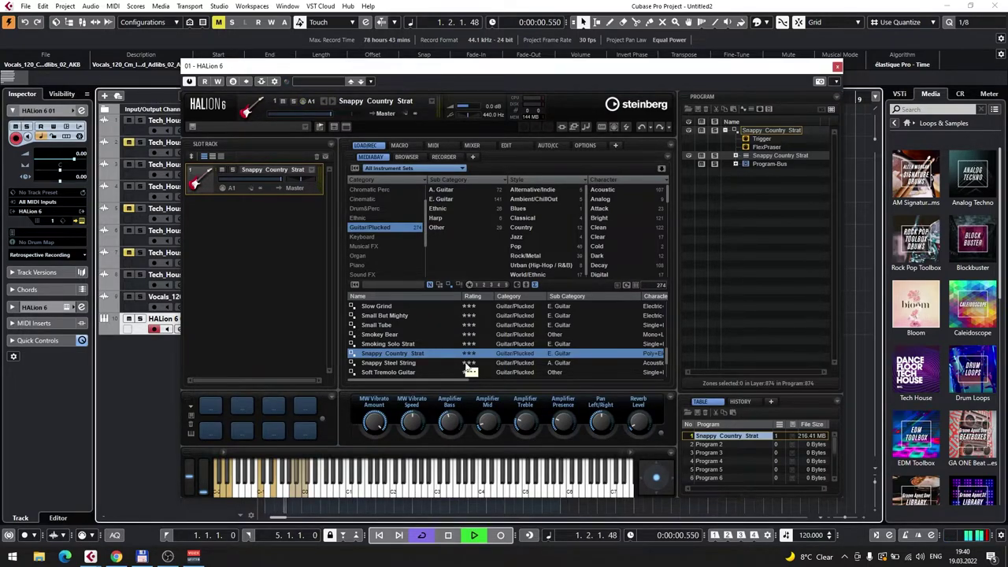
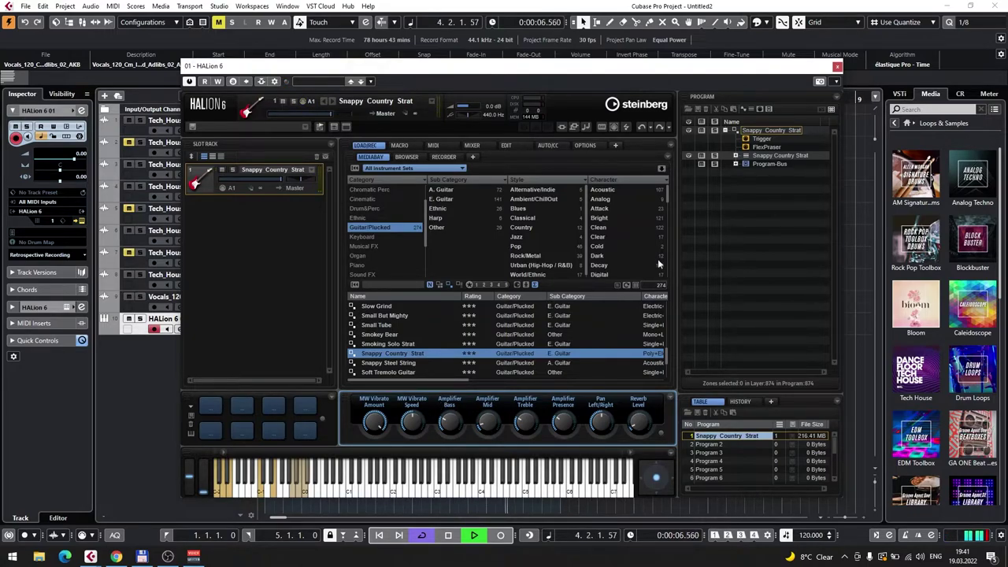
left_click(837, 68)
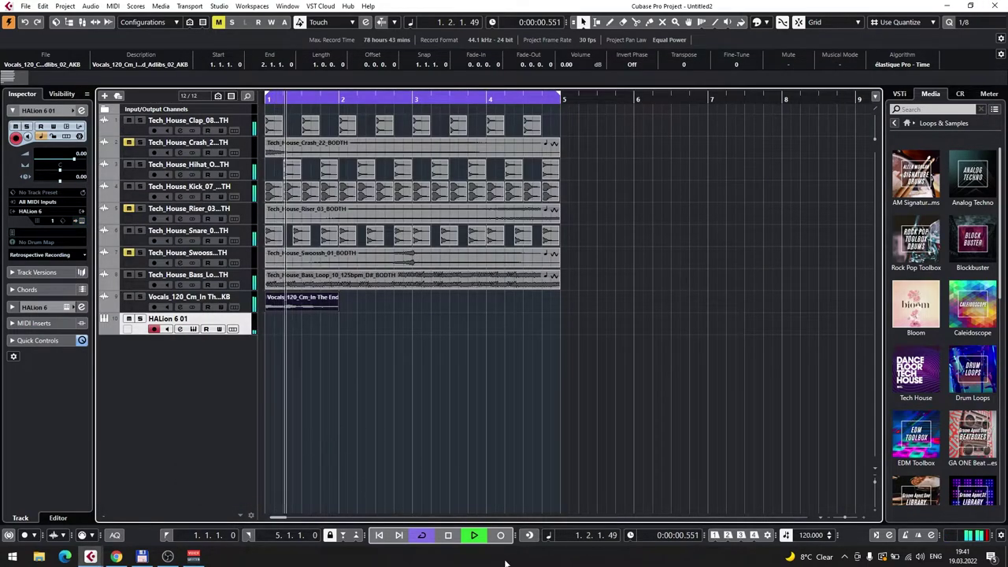
Record a four-bar guitar take on the HALion 6 track over the loop, and stop playback
left_click(505, 536)
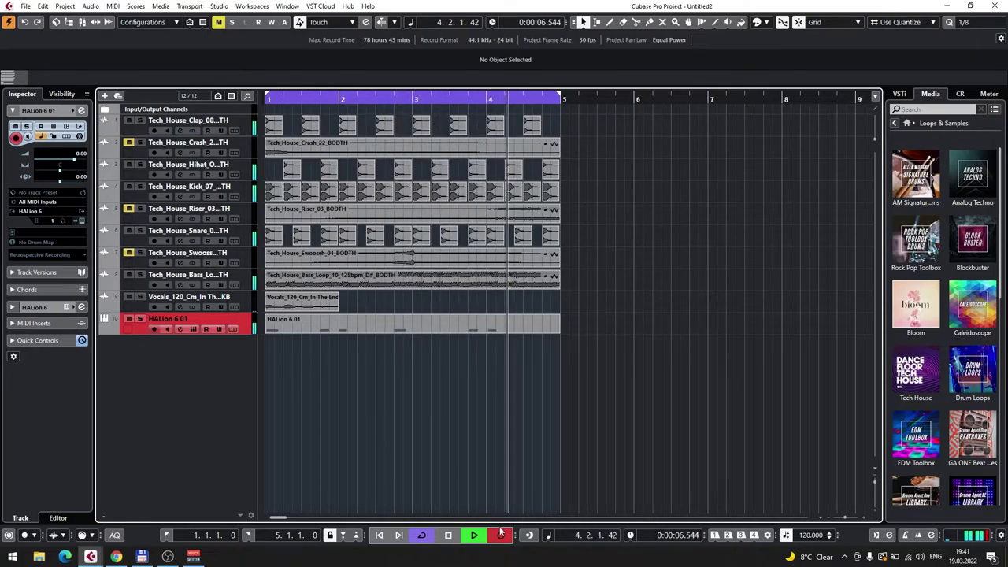
left_click(498, 535)
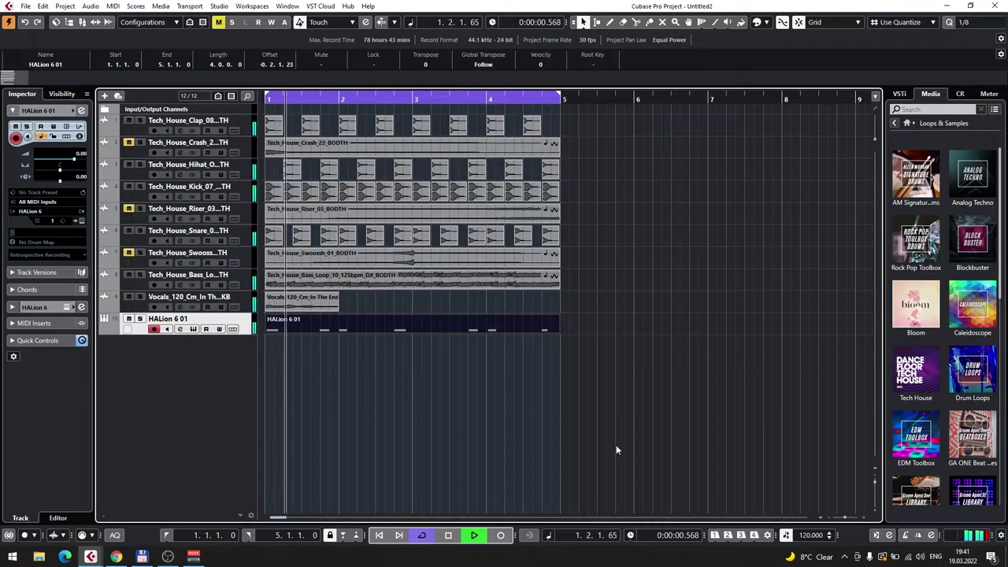
key("space")
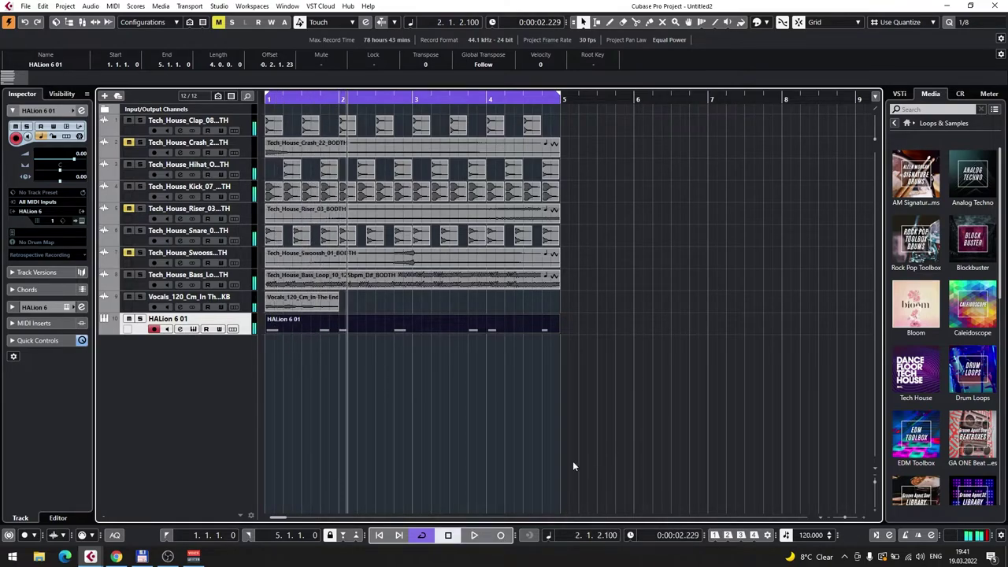
Open the recorded HALion part for note editing, move the first C2 note to start at 1.1.1.0, and play the beginning
double_click(358, 325)
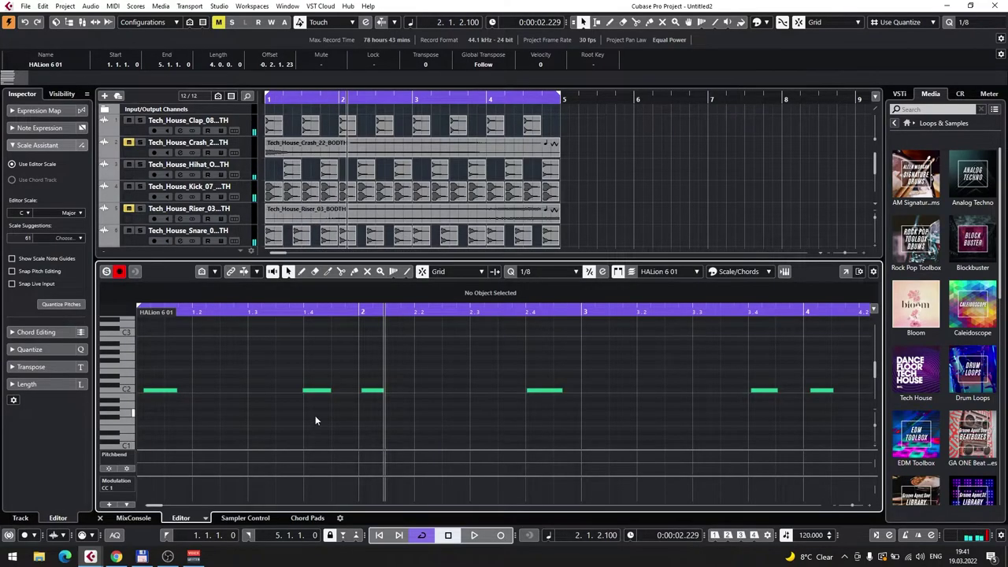
left_click_drag(313, 403, 428, 400)
scroll(296, 410, "up", 2)
left_click_drag(350, 399, 418, 404)
left_click_drag(276, 377, 350, 418)
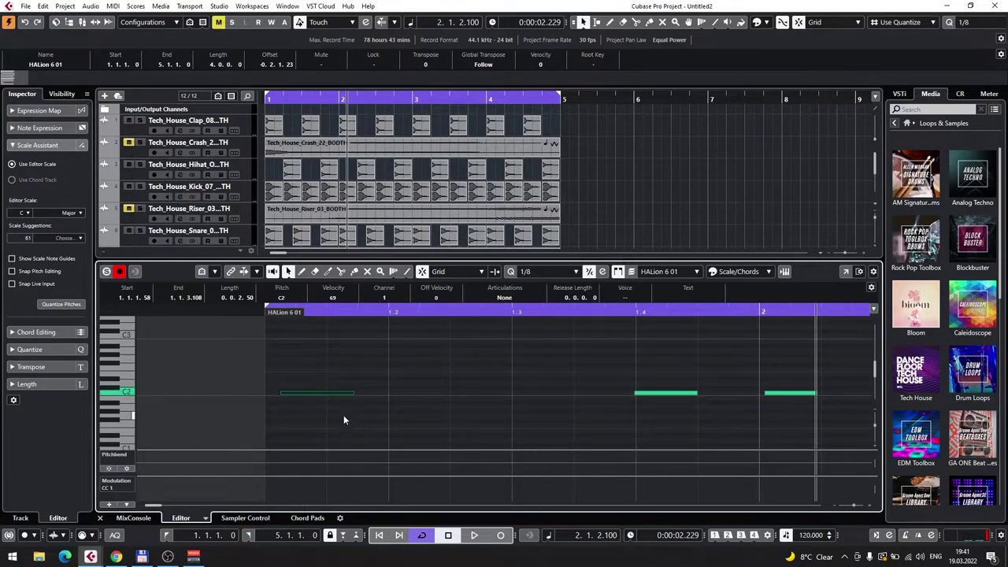
left_click_drag(309, 392, 288, 393)
key("Home")
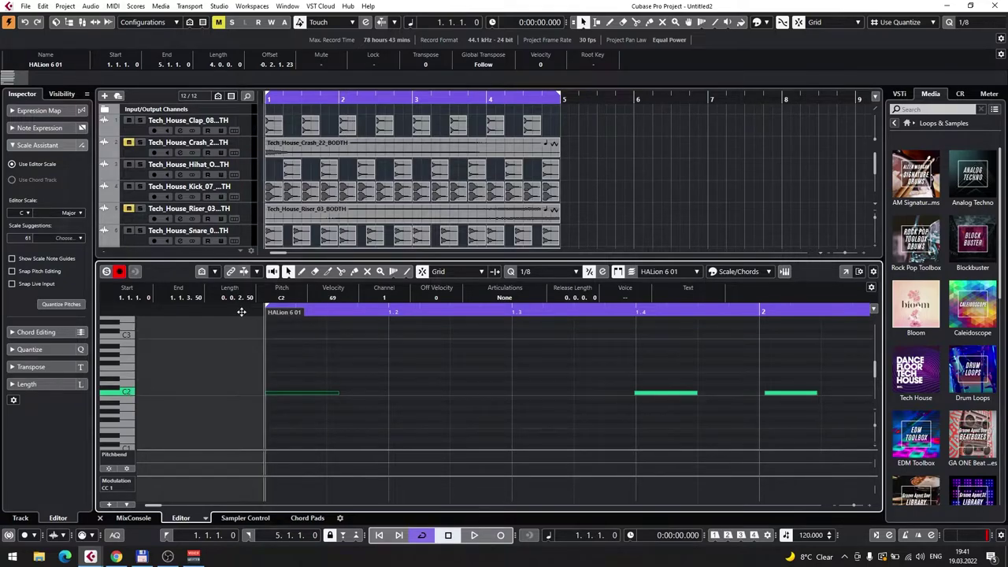
key("space")
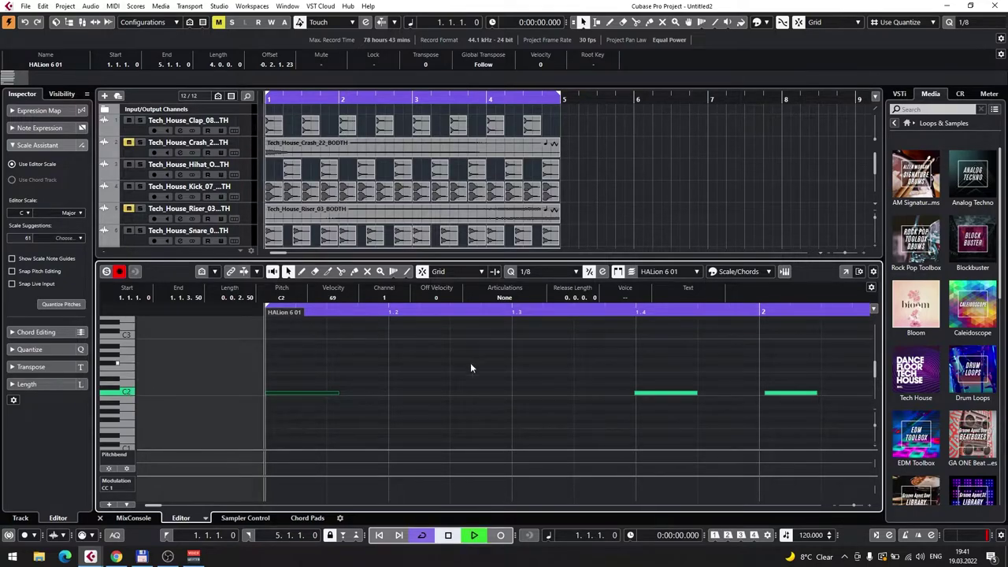
key("space")
Align the second and third C2 notes to 1.4.1.0 and 2.1.1.0, and set both lengths to 0.0.2.0
left_click(654, 394)
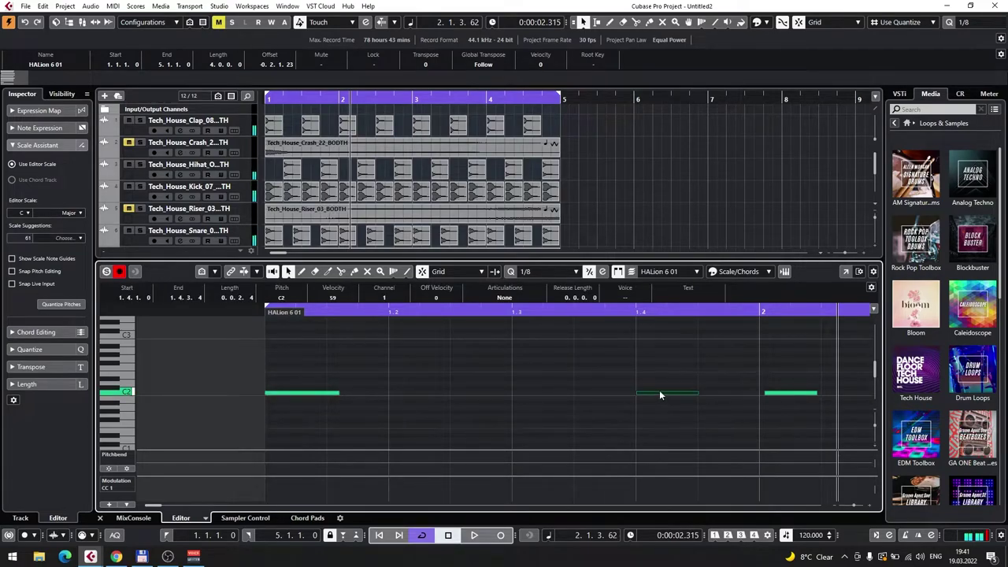
left_click(791, 390)
left_click(782, 394)
left_click_drag(781, 394, 765, 397)
left_click_drag(698, 392, 694, 392)
left_click_drag(811, 392, 821, 393)
scroll(735, 367, "right", 1)
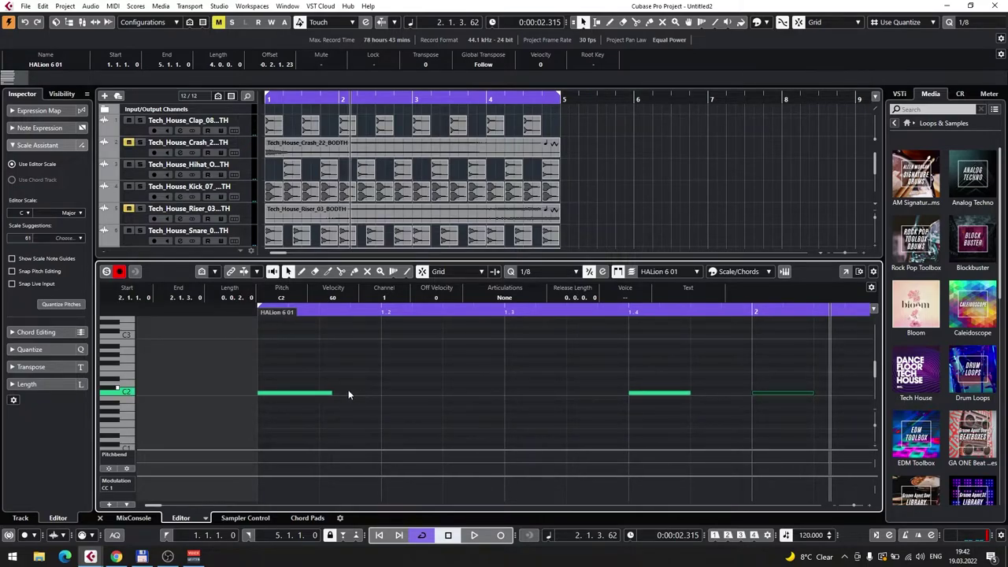
Try the first C2 note at one full beat during playback, and set its length to 0.0.2.0
left_click_drag(329, 393, 379, 394)
key("space")
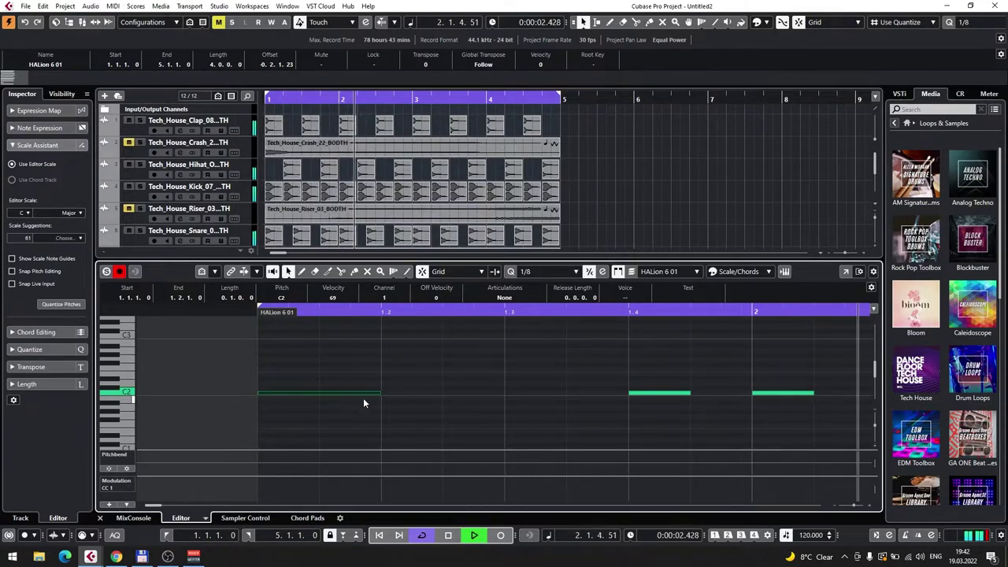
key("space")
left_click_drag(379, 394, 320, 394)
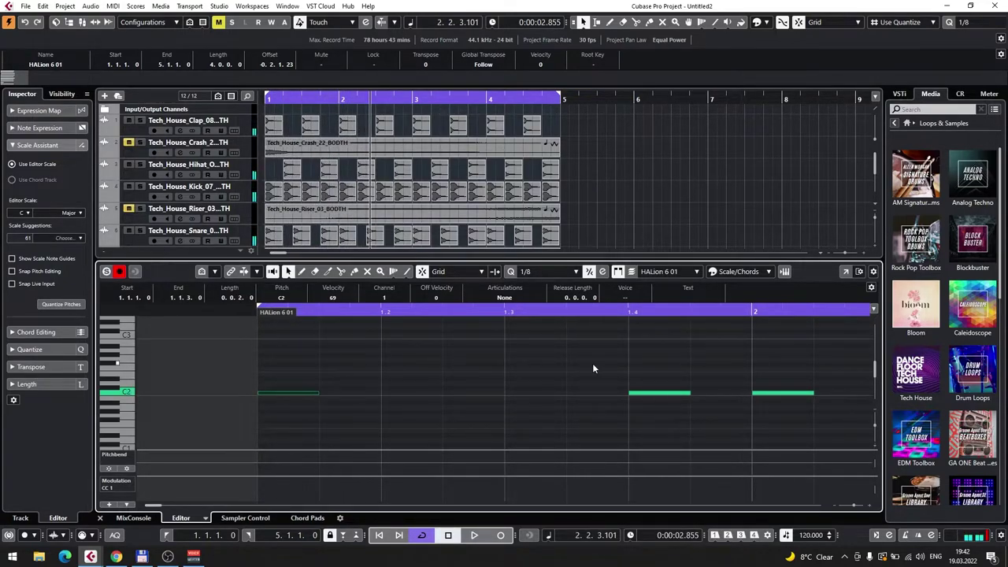
Align the fourth C2 note to 2.4.1.0 with a length of 0.0.2.0, and play the part from the start
scroll(504, 364, "right", 4)
scroll(516, 343, "right", 3)
key("g")
scroll(617, 367, "left", 4)
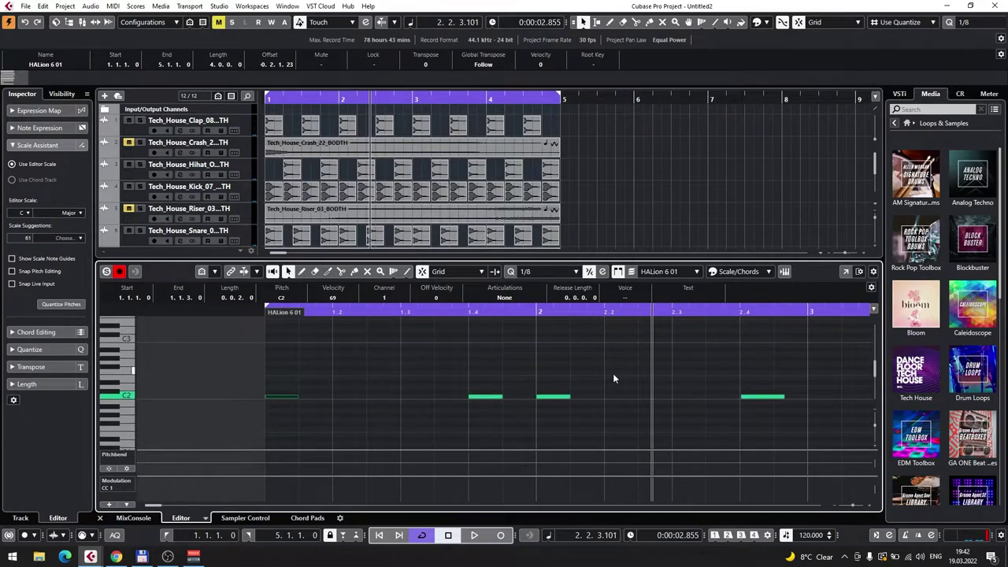
left_click(756, 396)
left_click_drag(782, 397, 772, 398)
key("space")
left_click(233, 314)
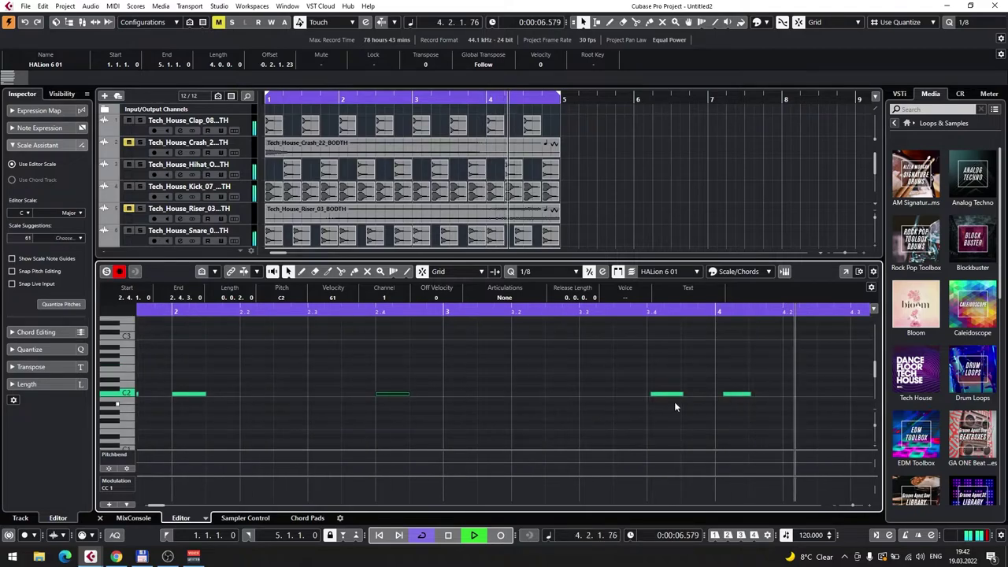
key("space")
Move the two C2 notes near 3.4 and bar 4 one beat earlier, starting from 3.3.1.0, and start playback
scroll(551, 382, "left", 4)
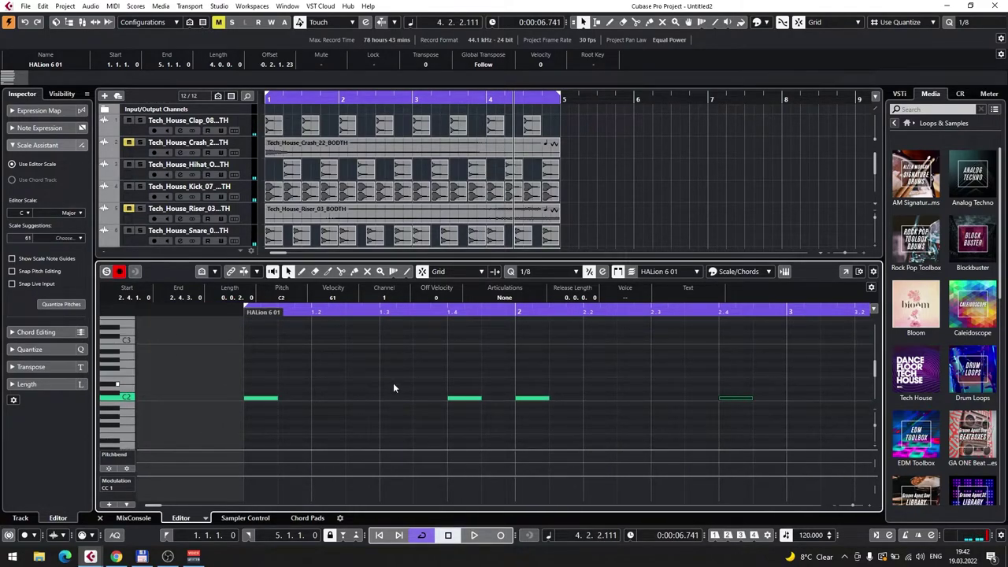
scroll(590, 391, "right", 3)
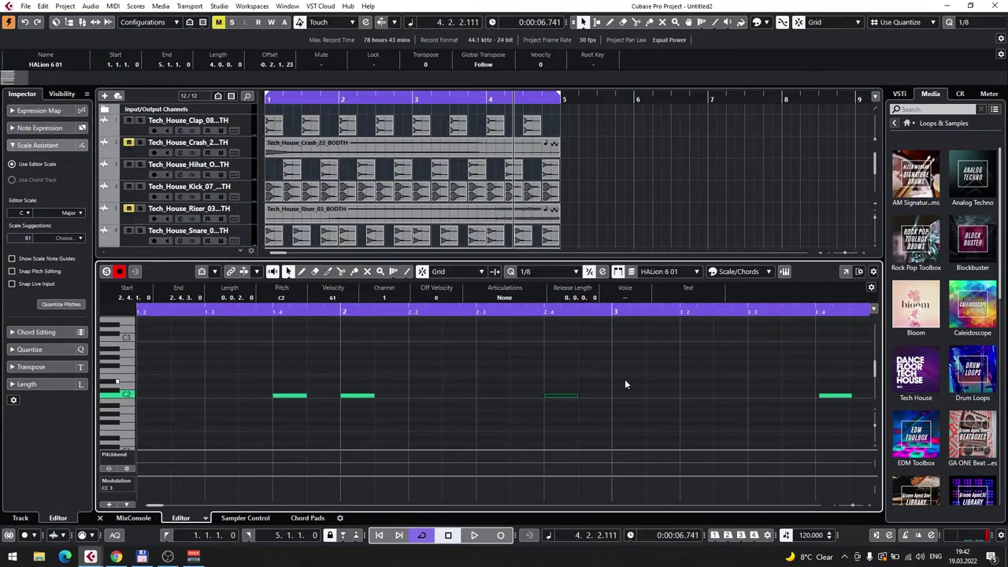
scroll(768, 374, "right", 2)
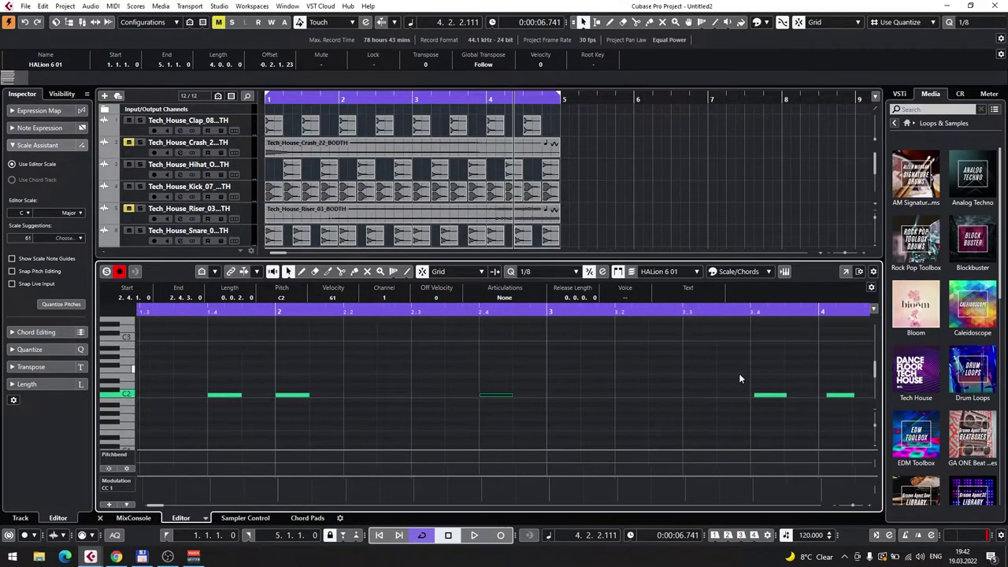
left_click_drag(728, 402, 658, 401)
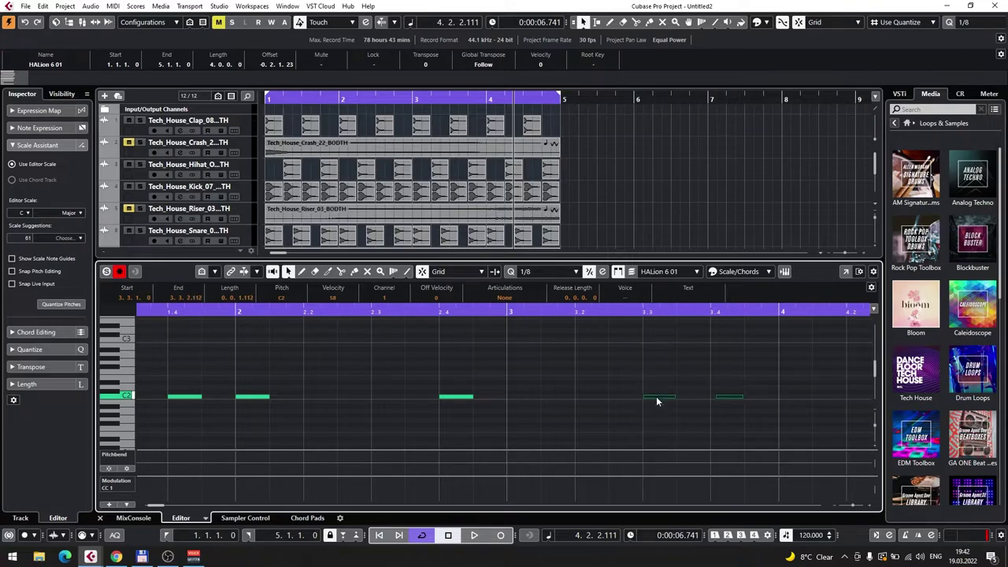
left_click(262, 313)
key("space")
Set the lengths of the C2 notes at beats 3.3 and 3.4 to 0.0.2.0, aligning the second to 3.4.1.0
left_click(692, 399)
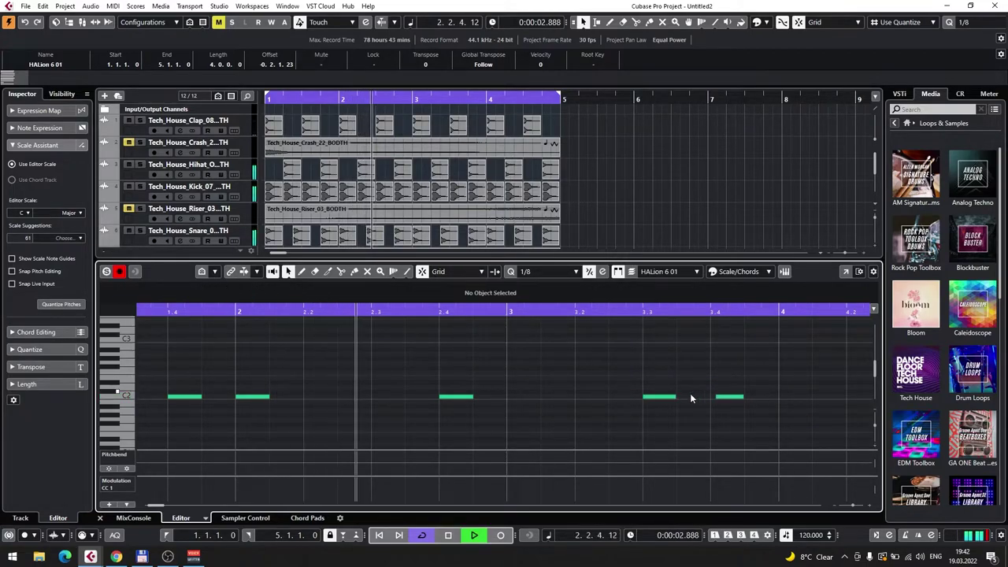
left_click(674, 398)
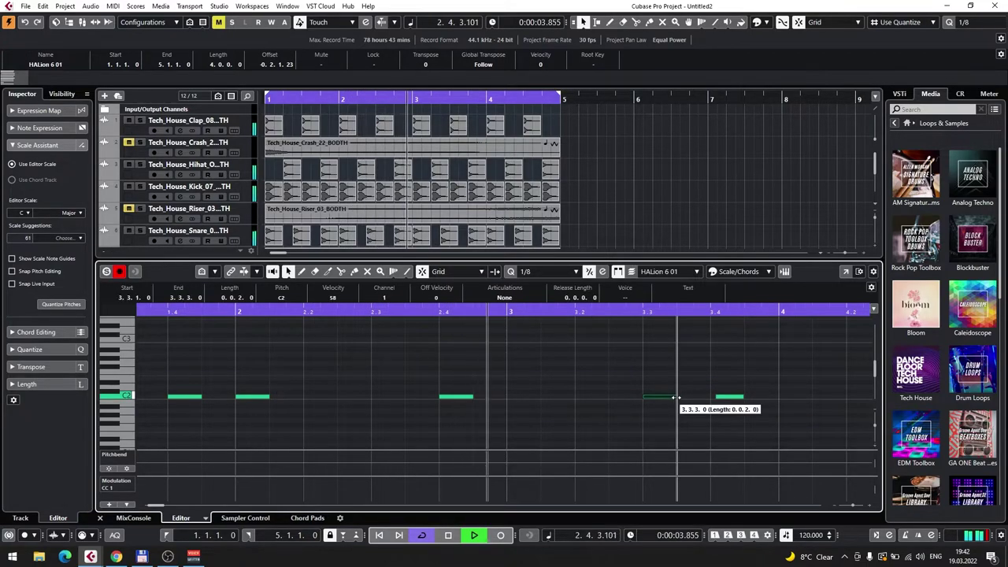
left_click(731, 400)
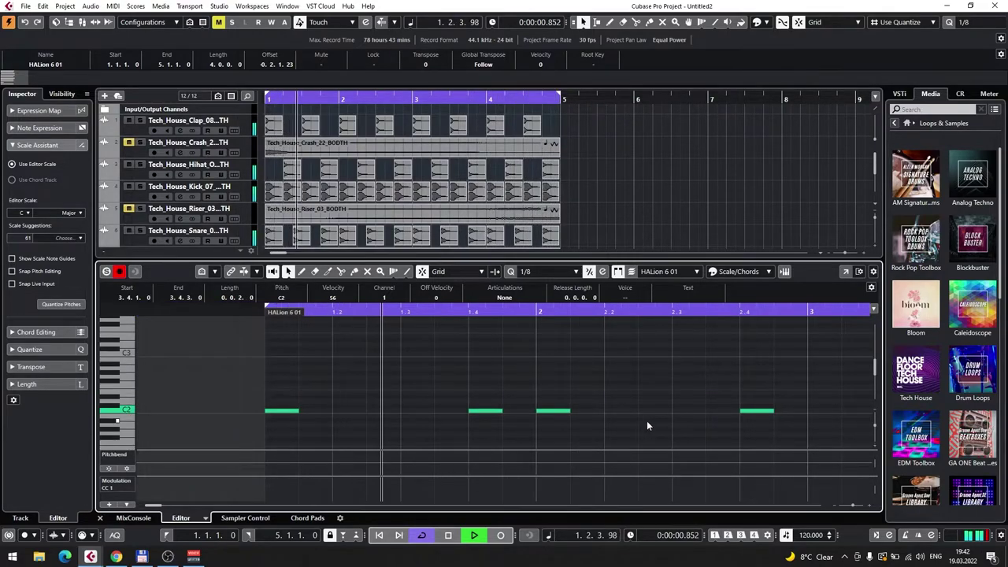
Move the pair of C2 notes at beats 3.3 and 3.4 one beat later, with the first starting at 3.4.1.0
key("g")
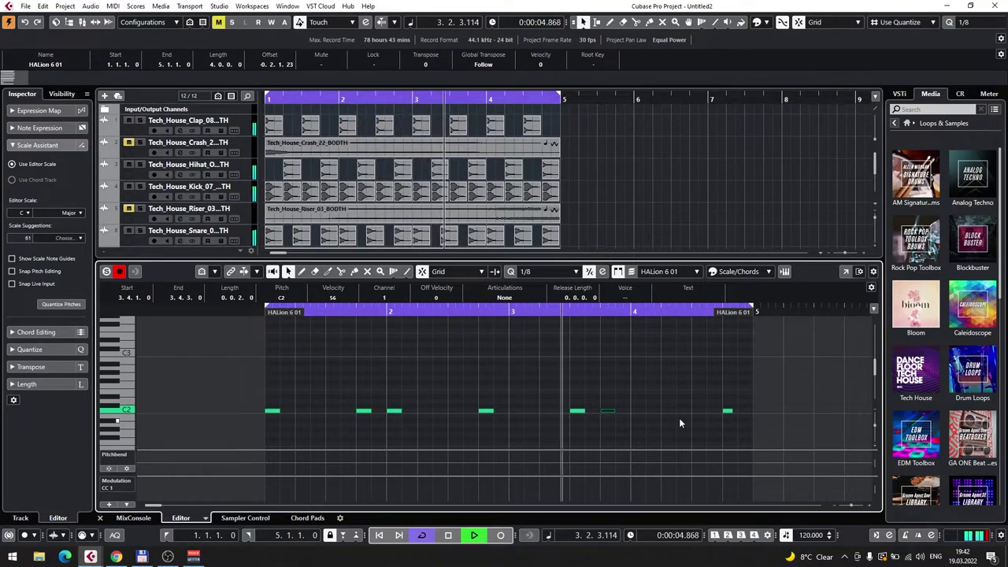
key("h")
left_click_drag(531, 380, 641, 412)
left_click_drag(561, 410, 617, 410)
scroll(347, 387, "down", 2)
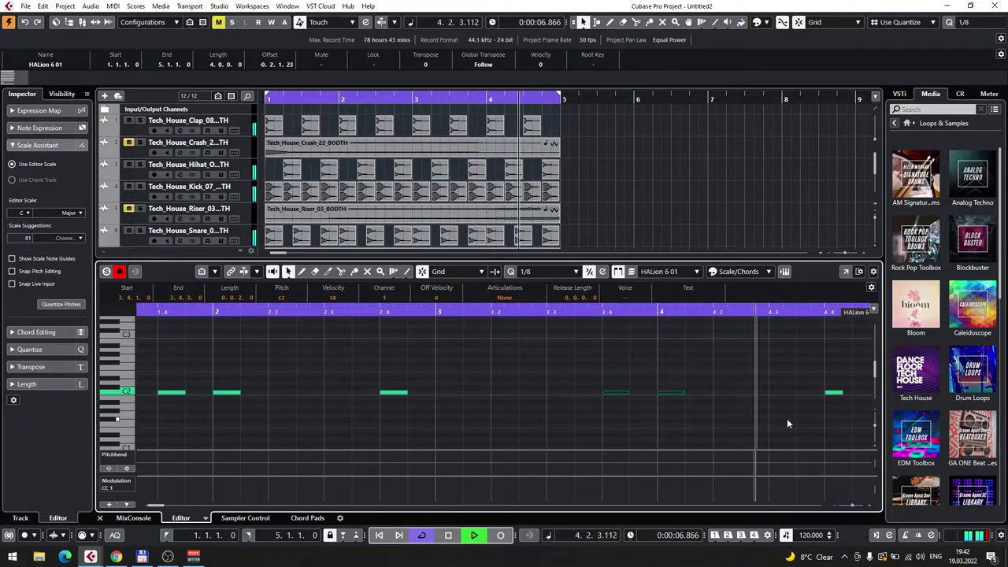
Lengthen the last C2 note at beat 4.4, close the note editor, and stop playback
scroll(607, 413, "right", 3)
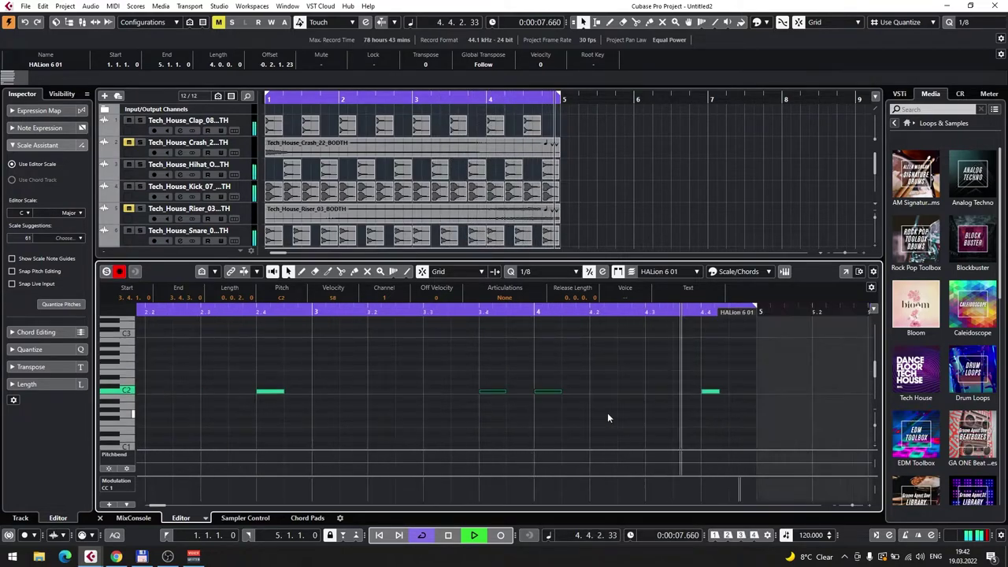
left_click_drag(651, 392, 668, 392)
left_click(101, 517)
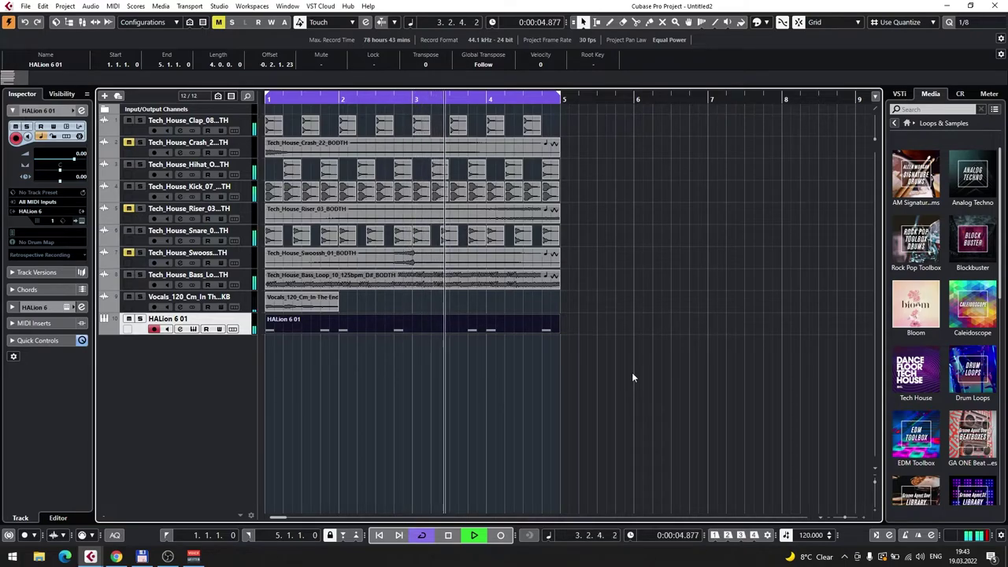
key("space")
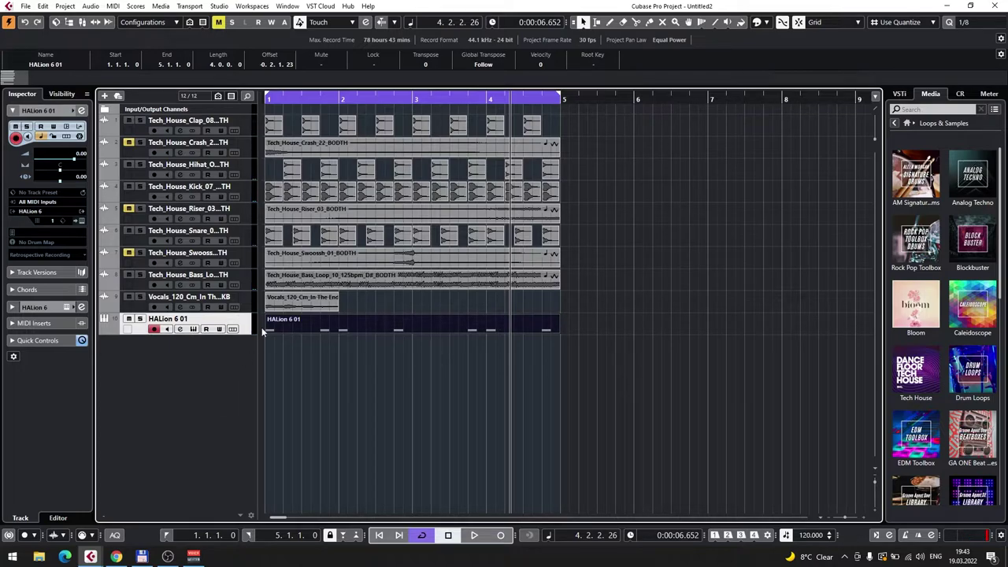
Insert StudioEQ in the first insert slot of the bass loop track and start playback
left_click(254, 278)
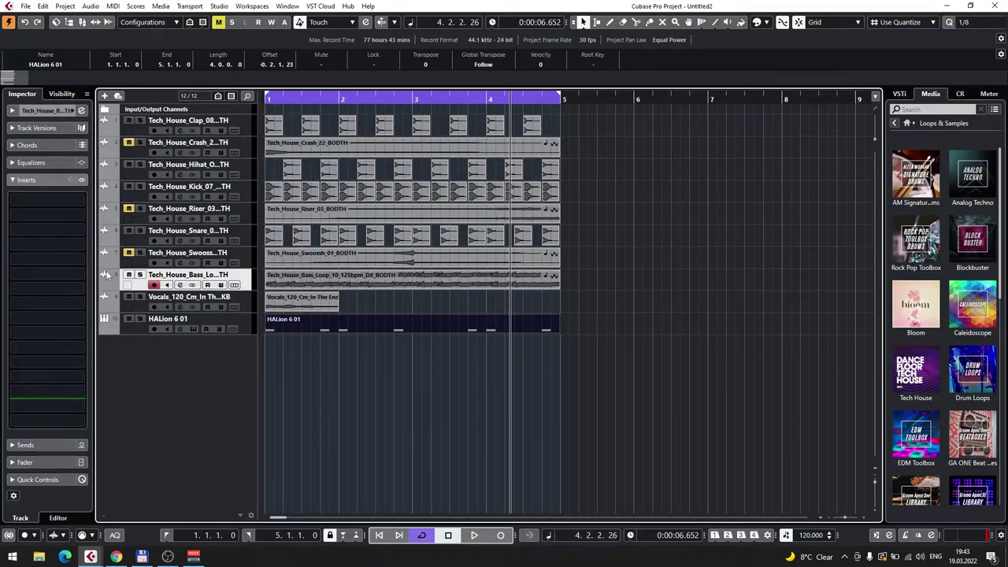
left_click(60, 203)
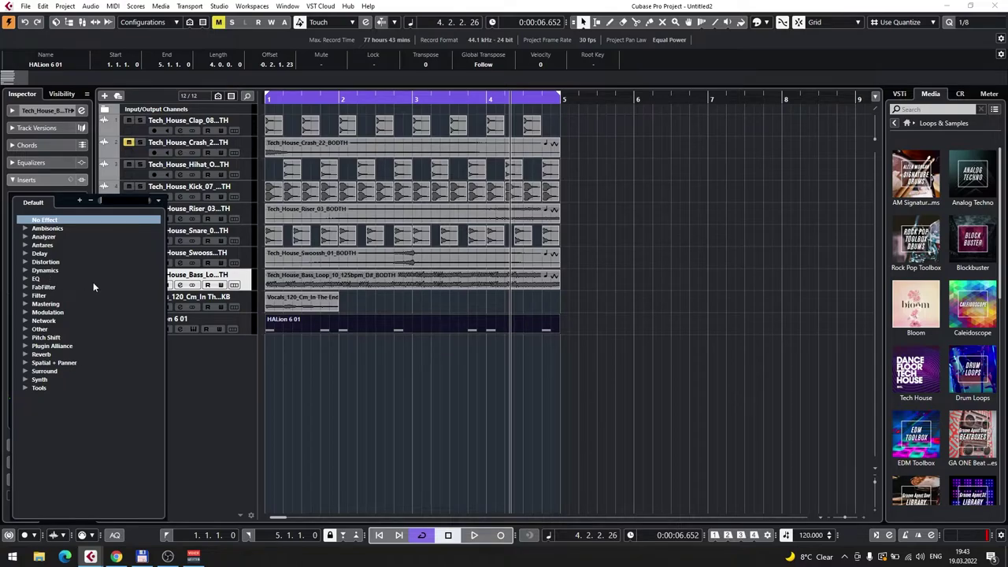
left_click(28, 280)
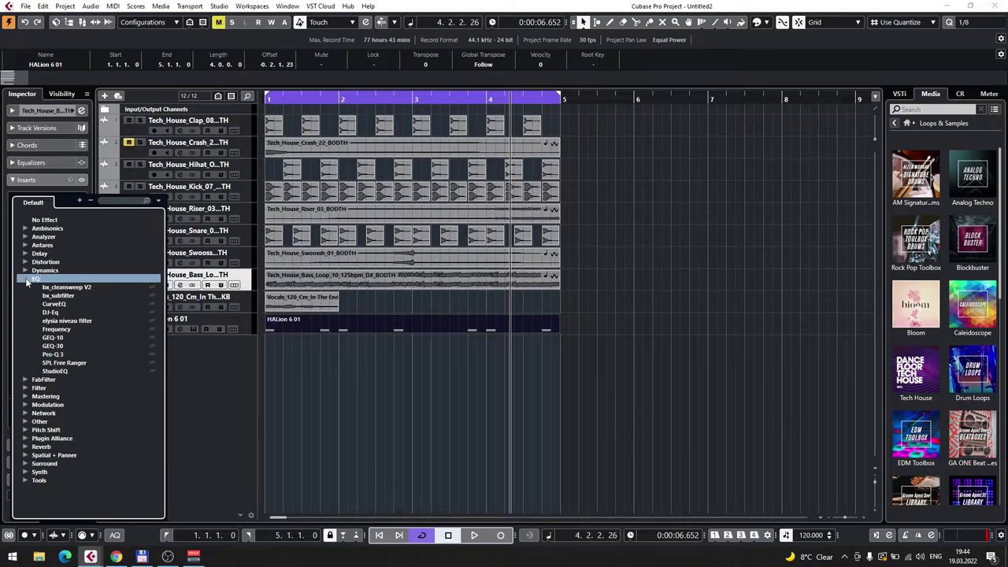
key("space")
left_click(55, 371)
key("space")
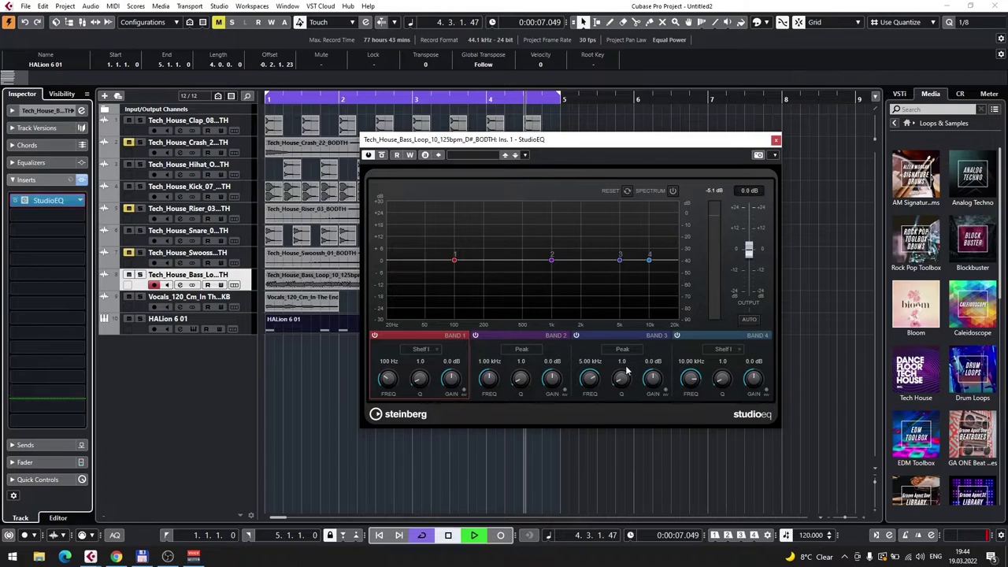
With the bass soloed and the EQ spectrum display on, set band 2 to about -14.5 dB at 1.01 kHz
left_click(673, 190)
left_click(139, 275)
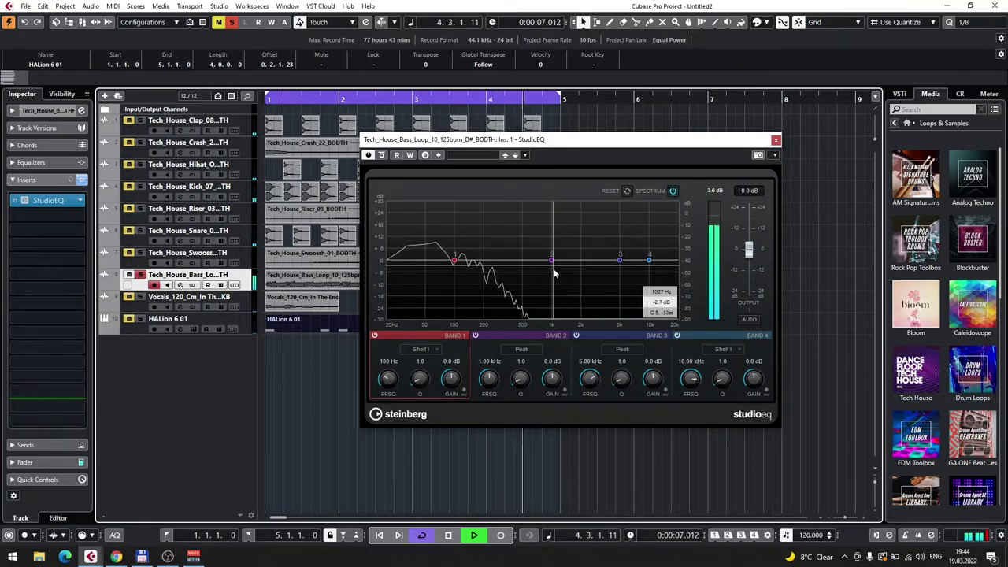
left_click_drag(552, 266, 569, 315)
left_click_drag(569, 306, 572, 299)
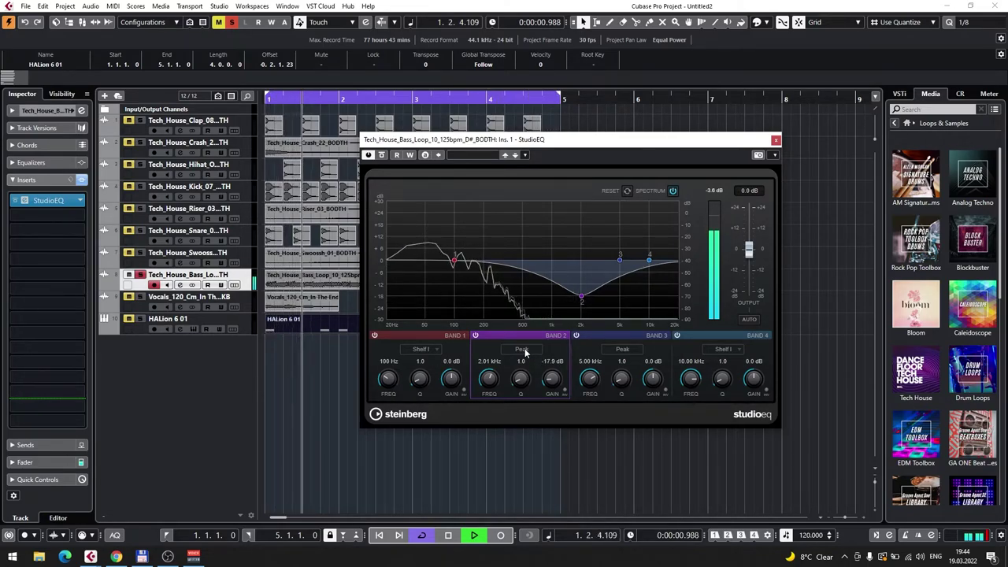
left_click_drag(578, 300, 553, 293)
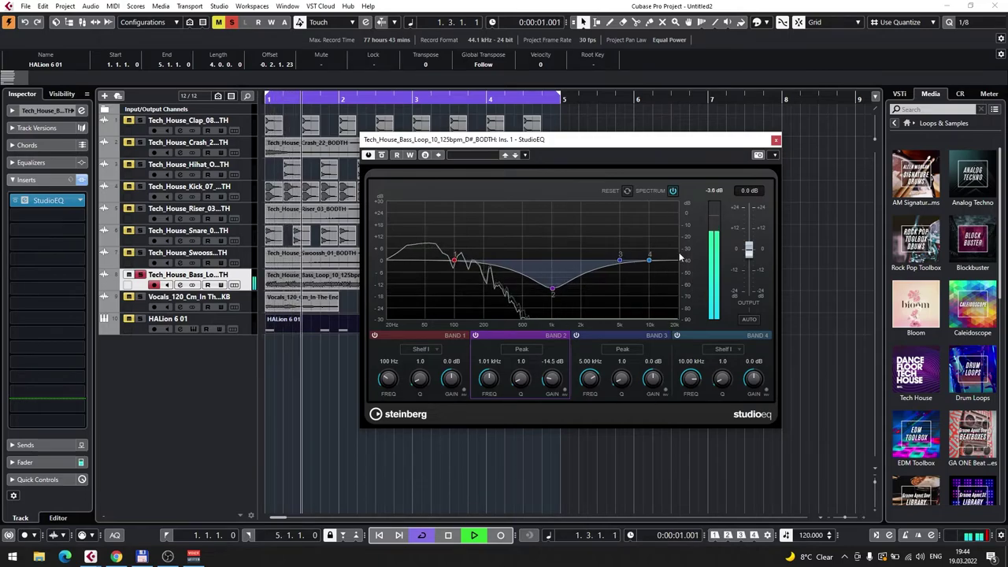
Compare the bass sound with StudioEQ bypassed and active, and close the EQ window
left_click(381, 155)
left_click(381, 155)
left_click(381, 154)
left_click(381, 155)
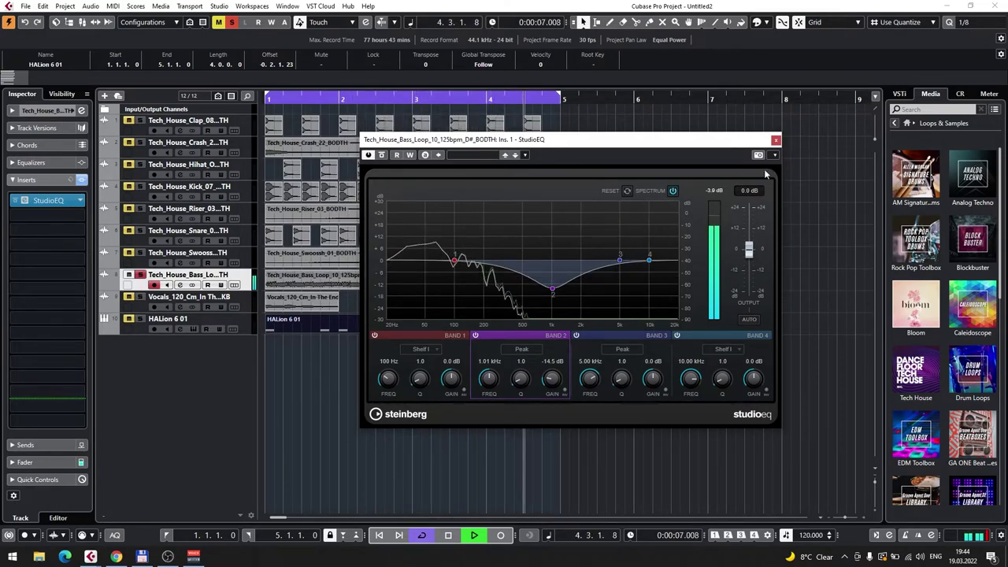
left_click(776, 141)
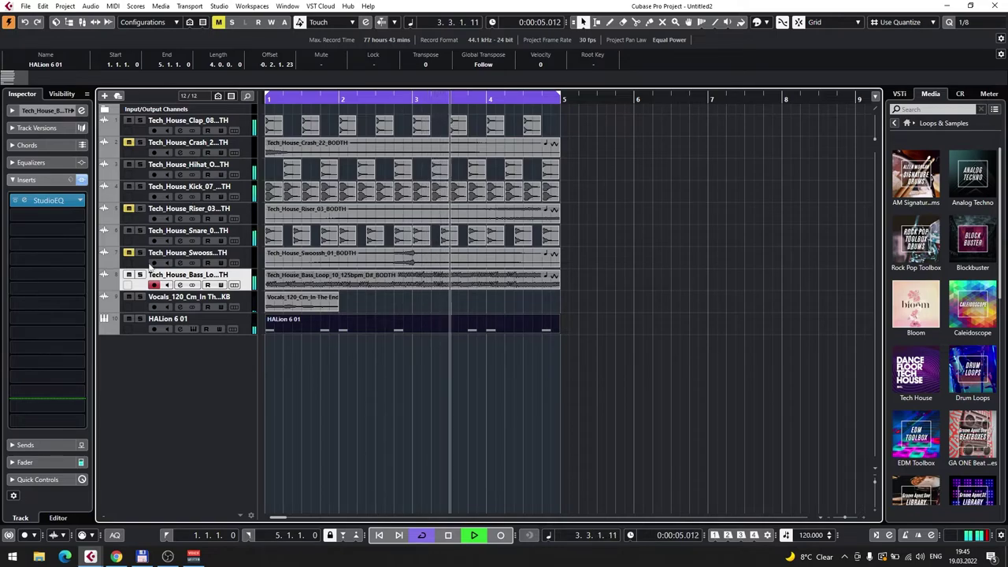
Solo the kick track and insert StudioEQ in its first insert slot
left_click(140, 187)
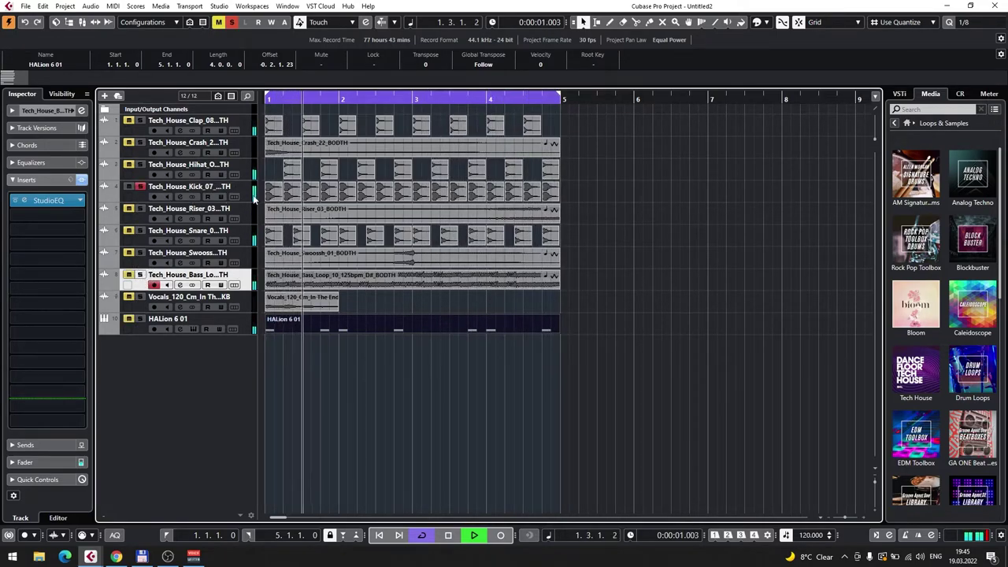
left_click(191, 190)
left_click(43, 202)
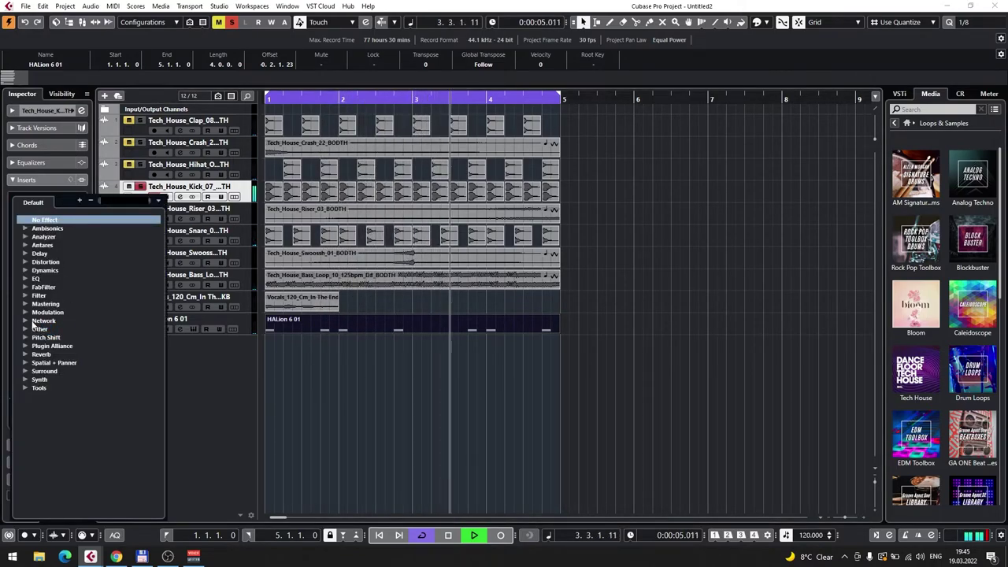
left_click(36, 279)
left_click(62, 371)
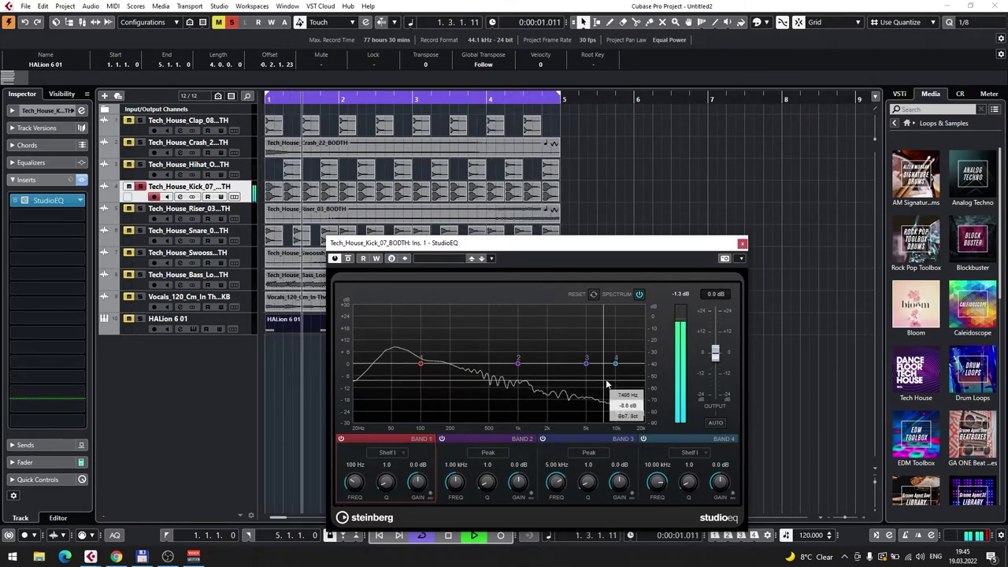
Cut the kick's EQ bands 3 and 4 near 5 kHz, boost band 2 about 7 dB at 1.42 kHz, and compare with bypass
left_click_drag(587, 363, 584, 451)
mouse_move(517, 361)
left_mouse_down()
mouse_move(549, 367)
mouse_move(560, 342)
mouse_move(533, 351)
left_mouse_up()
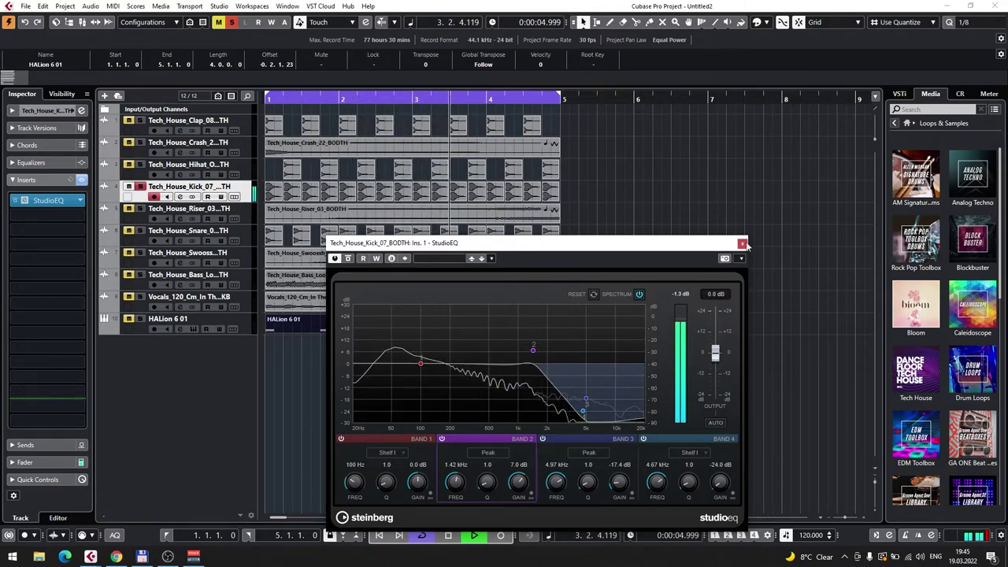
left_click(348, 258)
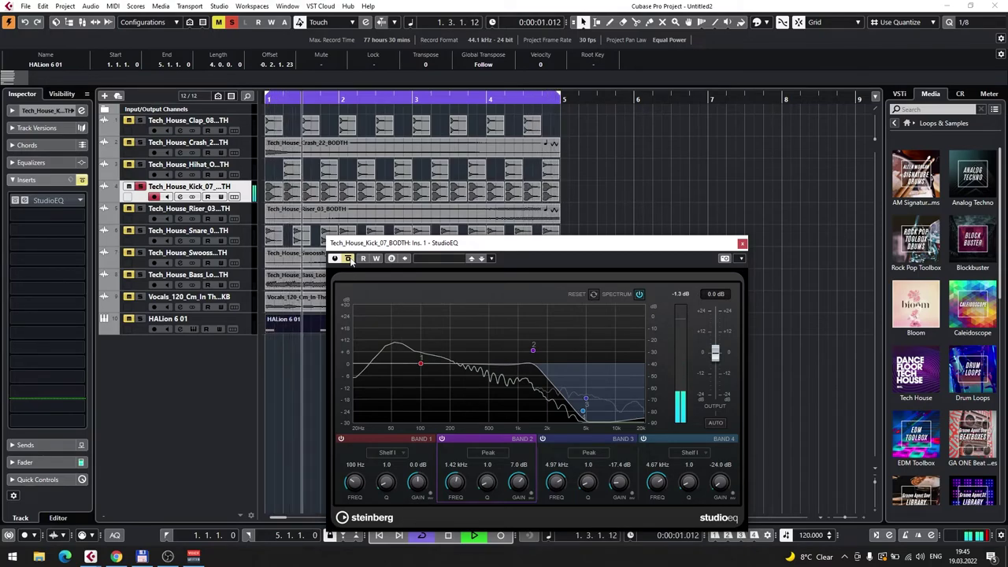
left_click(349, 260)
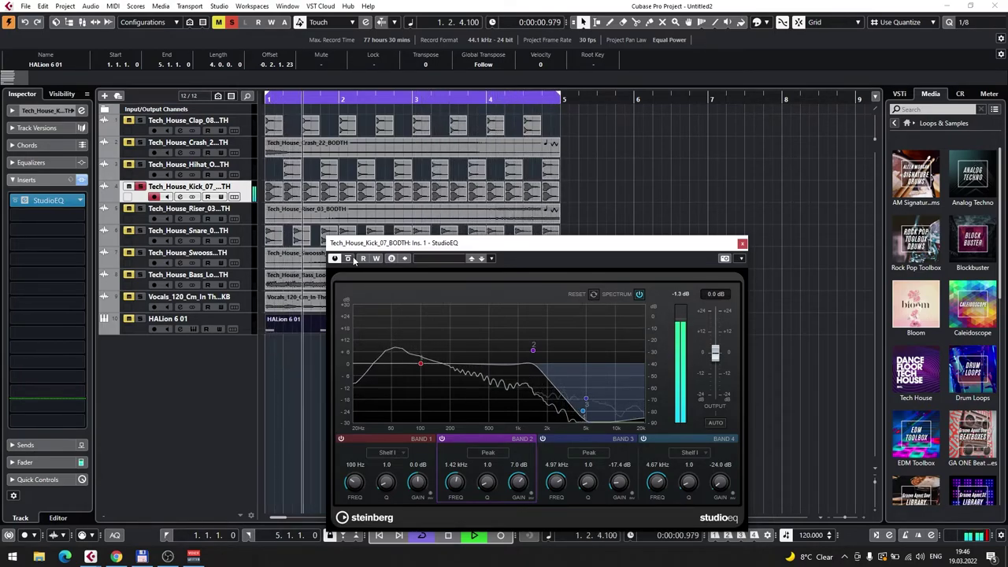
left_click(742, 244)
Add the bx_subfilter effect to the kick track's second insert slot
left_click(63, 217)
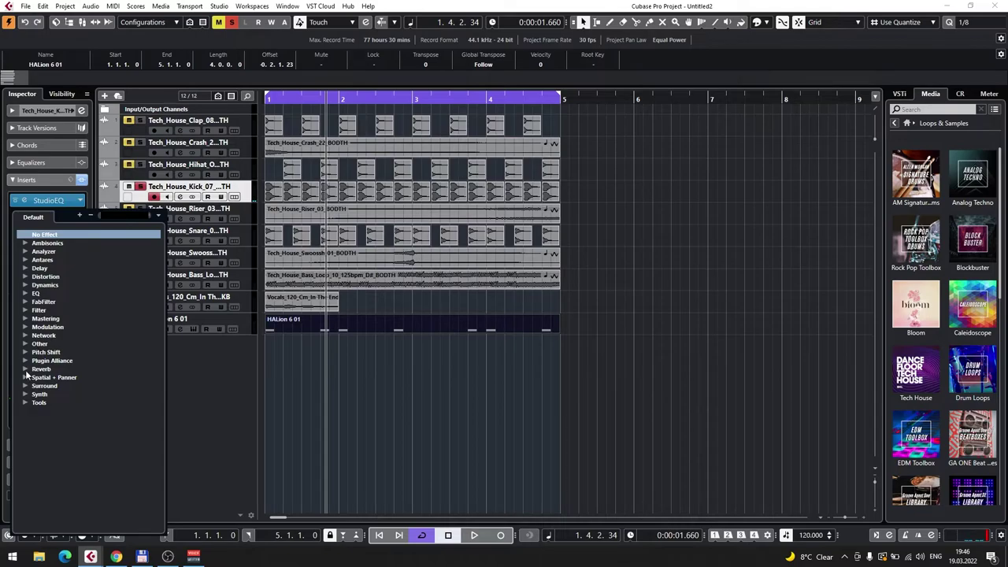
left_click(26, 301)
left_click(26, 301)
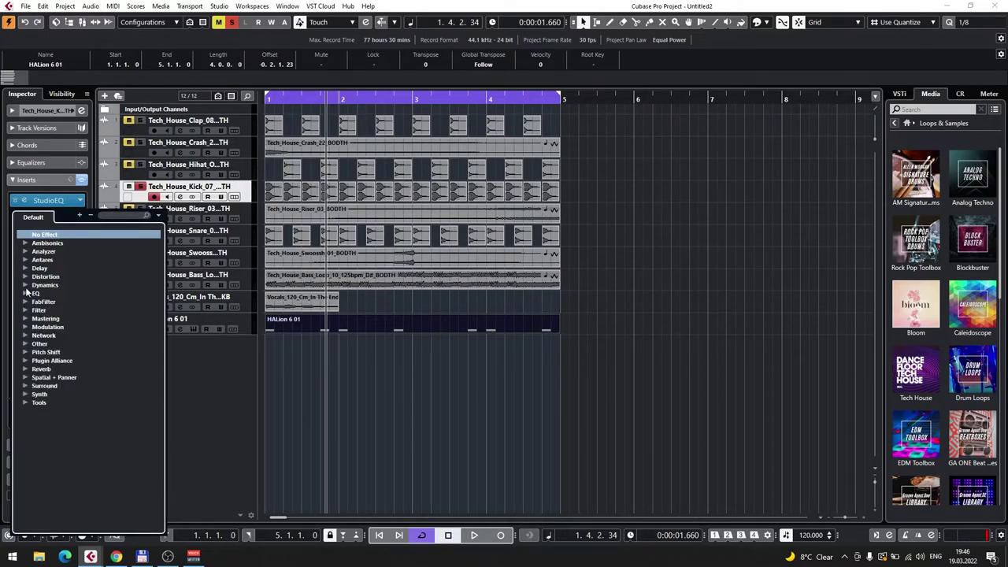
left_click(24, 276)
left_click(24, 276)
left_click(25, 301)
left_click(26, 301)
left_click(25, 294)
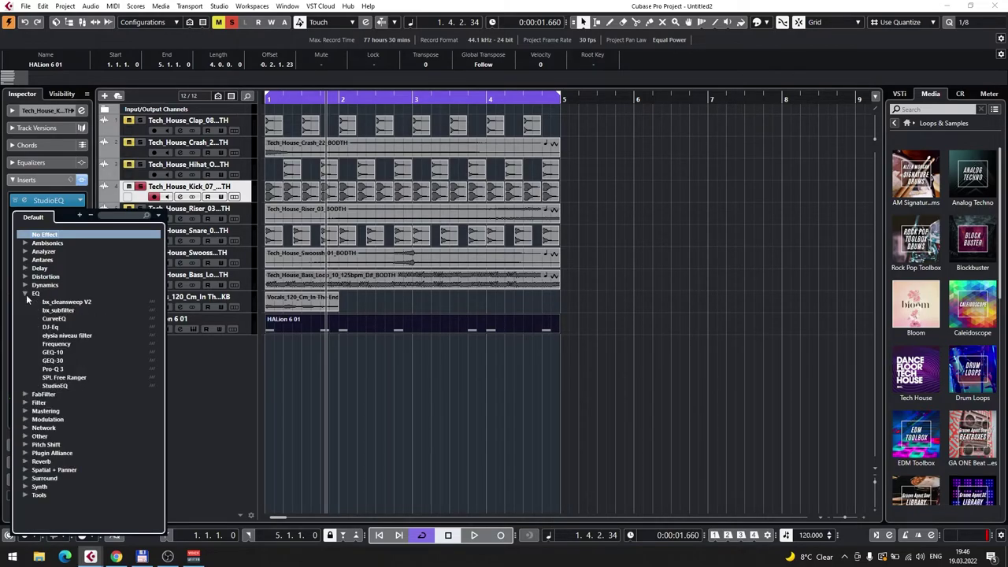
left_click(58, 311)
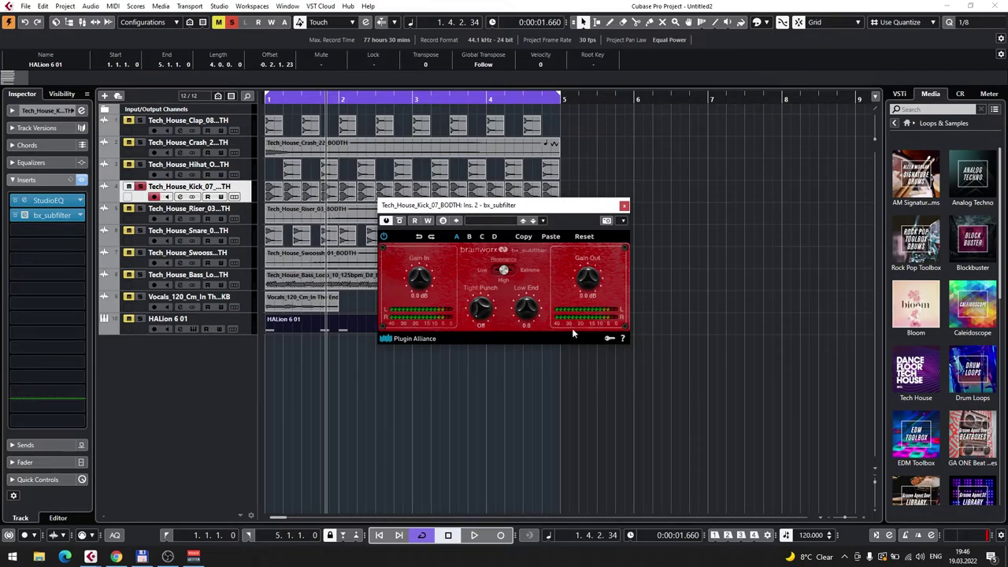
During playback, set bx_subfilter's Tight Punch to 27 Hz, Low End to 1.8 and Gain Out to -1.3 dB, and close its window
key("space")
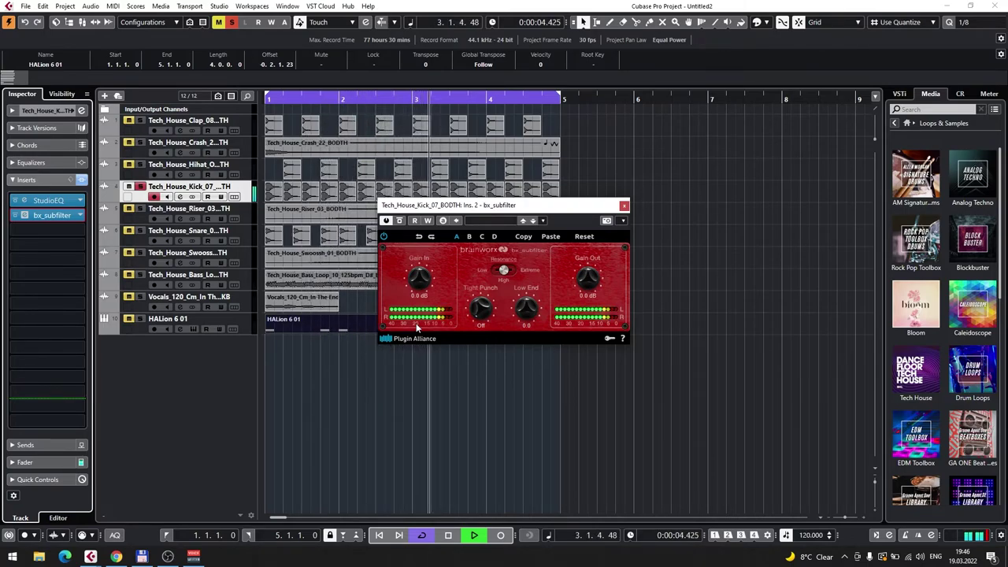
mouse_move(482, 312)
left_mouse_down()
mouse_move(484, 294)
mouse_move(529, 290)
mouse_move(531, 308)
mouse_move(490, 316)
left_mouse_up()
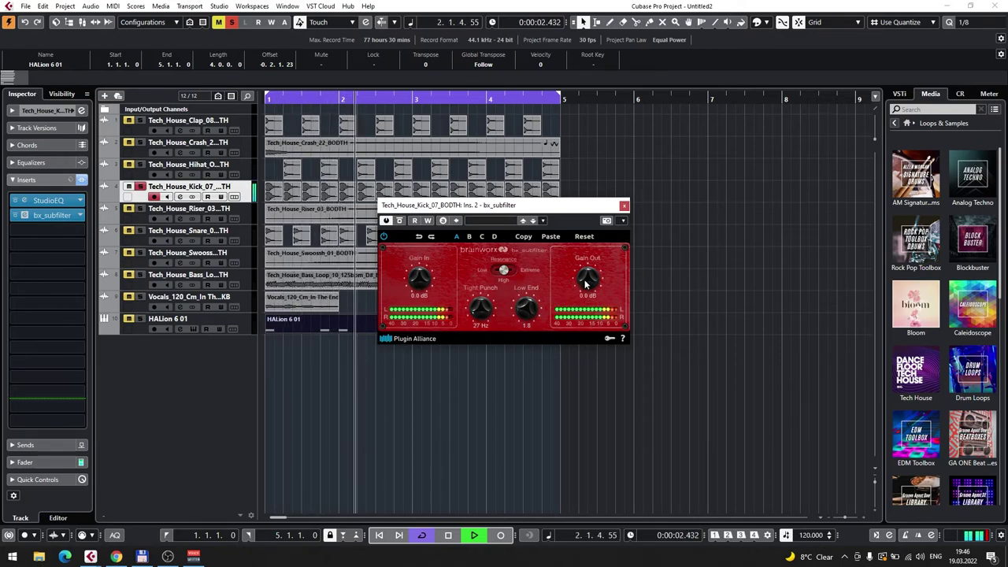
left_click_drag(588, 277, 586, 283)
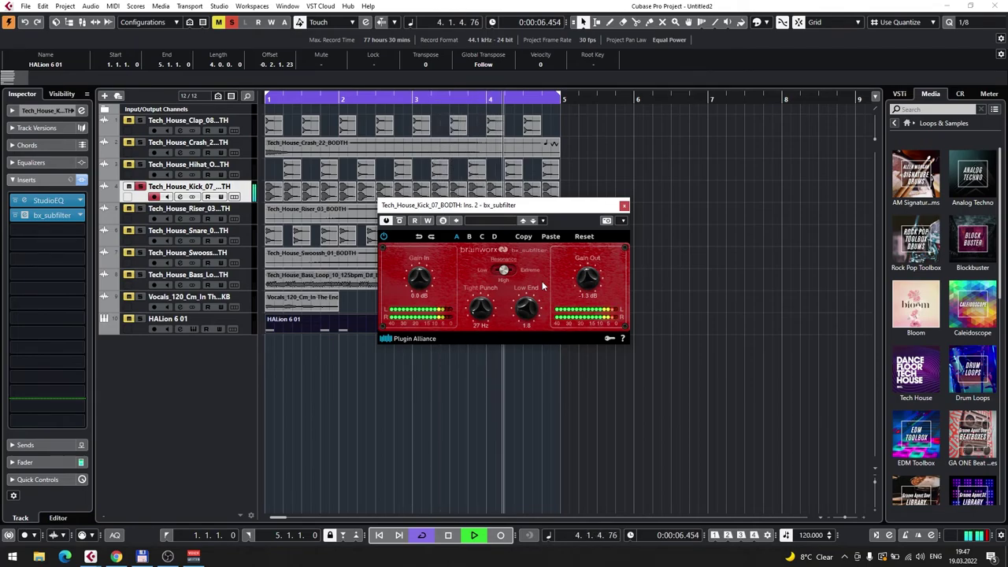
left_click(623, 206)
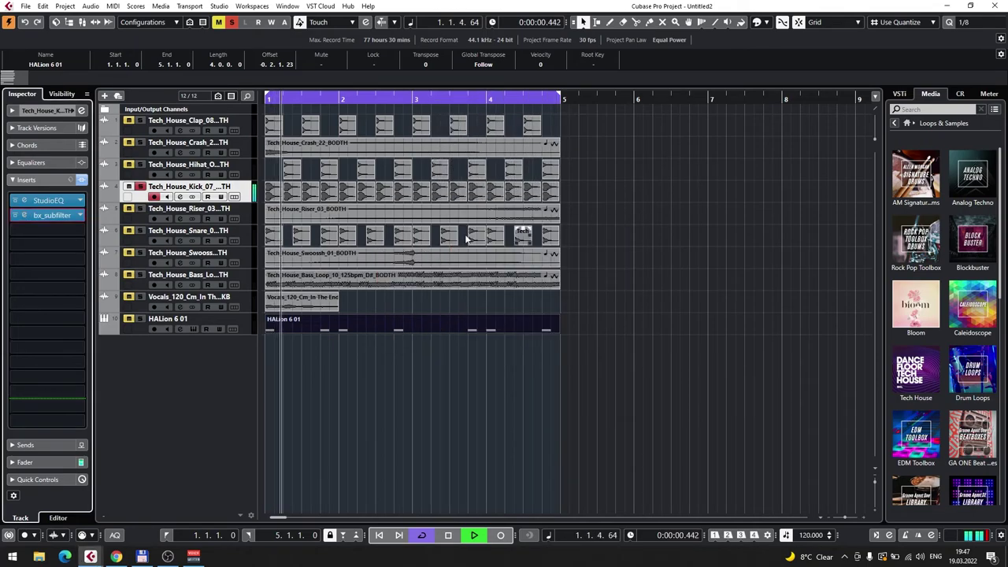